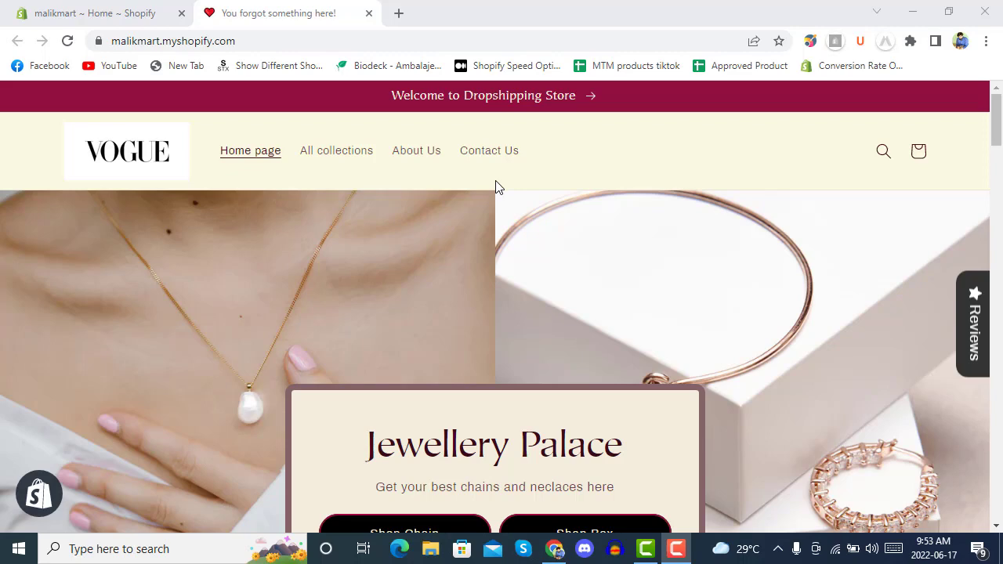
Step: Check the live Vogue storefront's Featured Jewellery grid, then return to the admin Home dashboard
{"action": "left_click", "coordinate": [78, 12]}
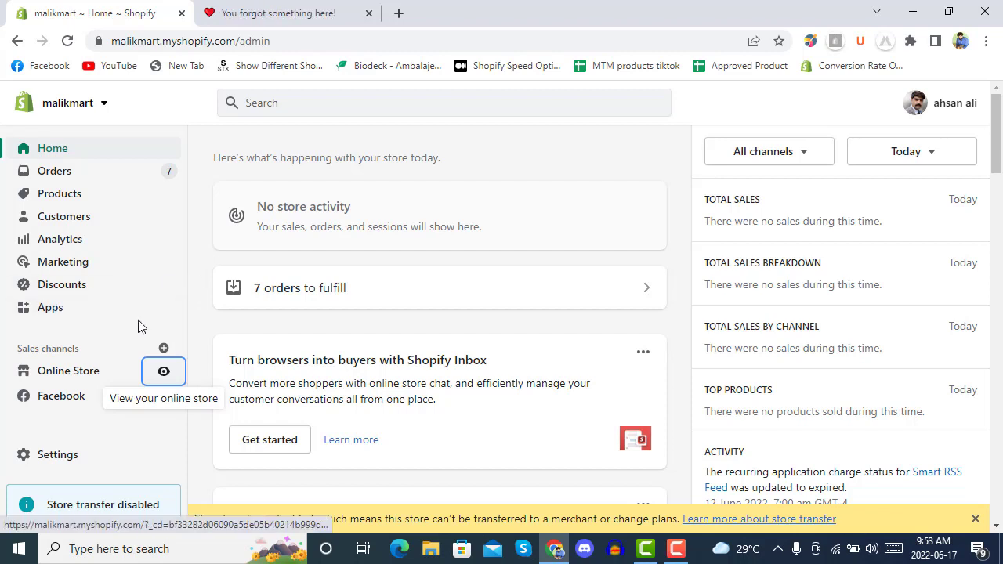
{"action": "left_click", "coordinate": [286, 11]}
{"action": "scroll", "coordinate": [497, 329], "scroll_direction": "down", "scroll_amount": 7}
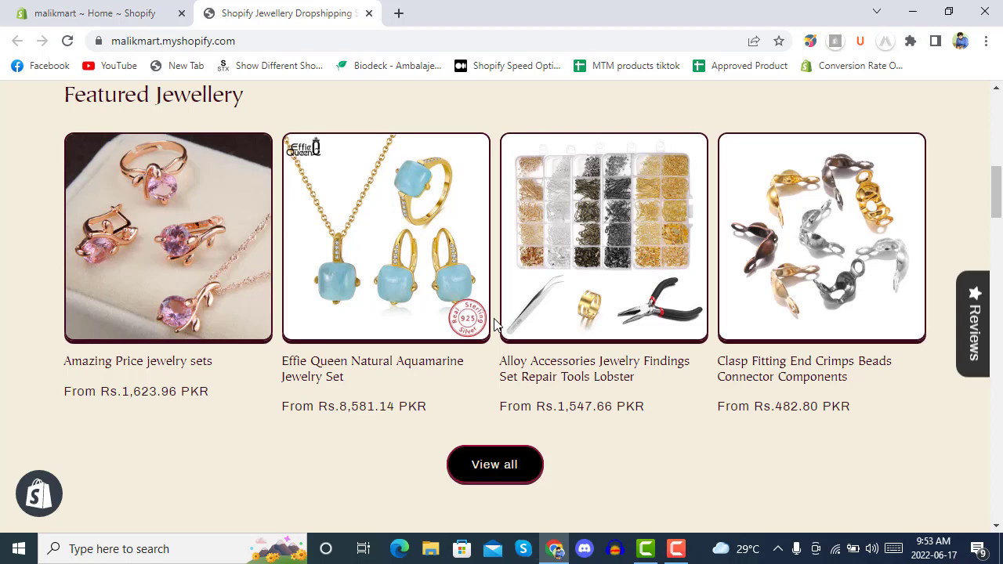
{"action": "left_click", "coordinate": [76, 10]}
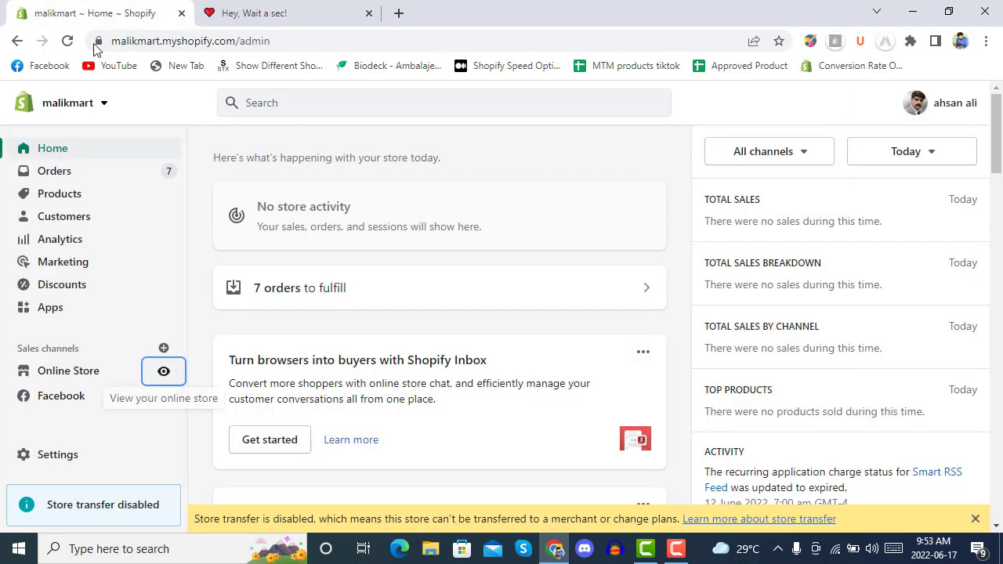
Step: Go from the admin Apps list of 19 installed apps to the Shopify App Store
{"action": "left_click", "coordinate": [66, 317]}
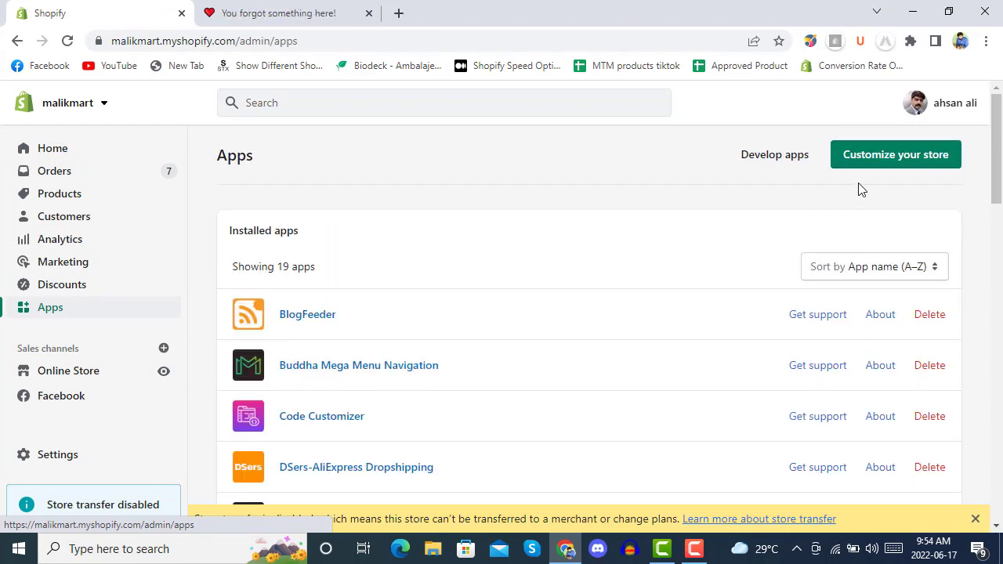
{"action": "left_click", "coordinate": [876, 157]}
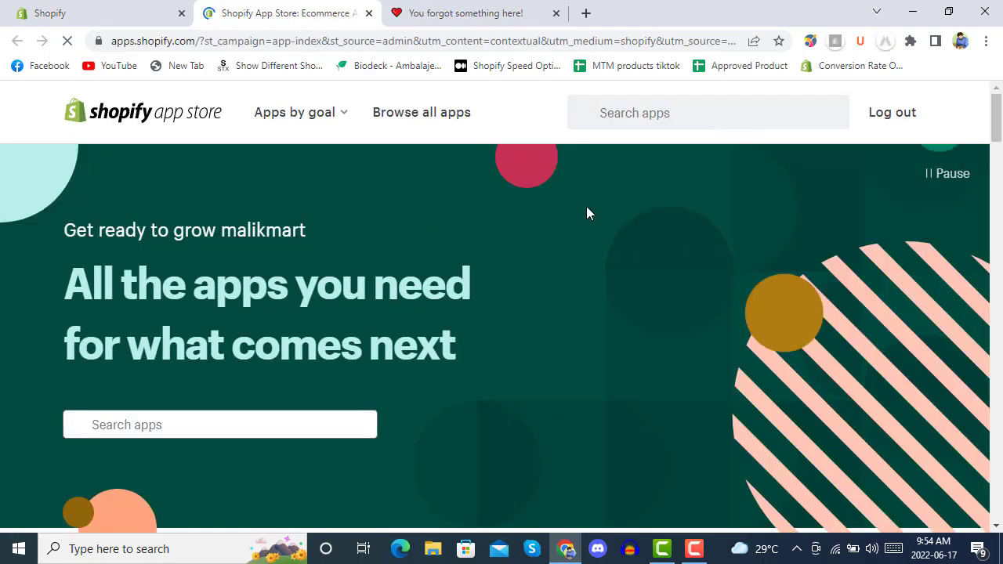
Step: Search the App Store for 'reconvert' and open the ReConvert Upsell & Cross Sell listing
{"action": "left_click", "coordinate": [263, 425]}
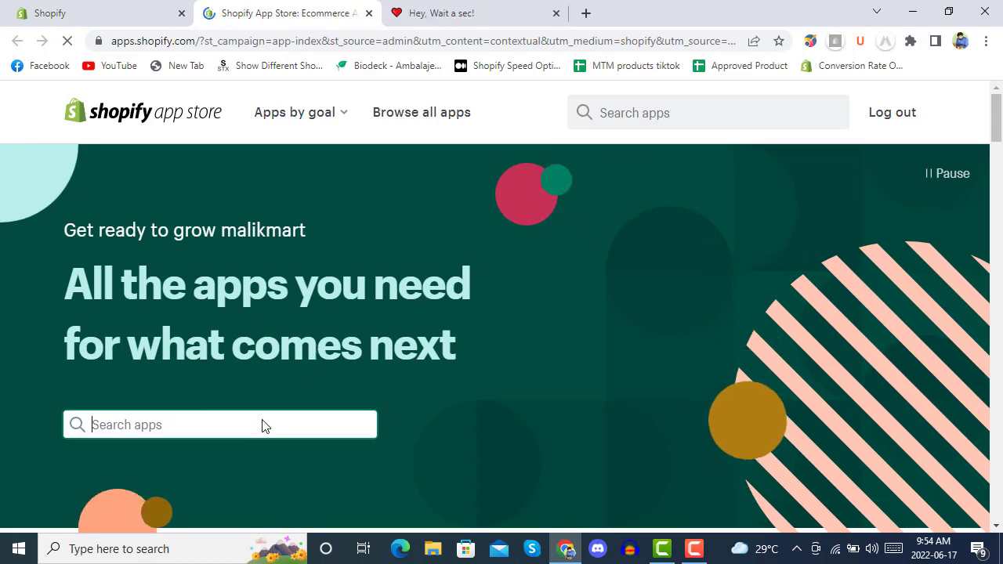
{"action": "type", "text": "reconvert"}
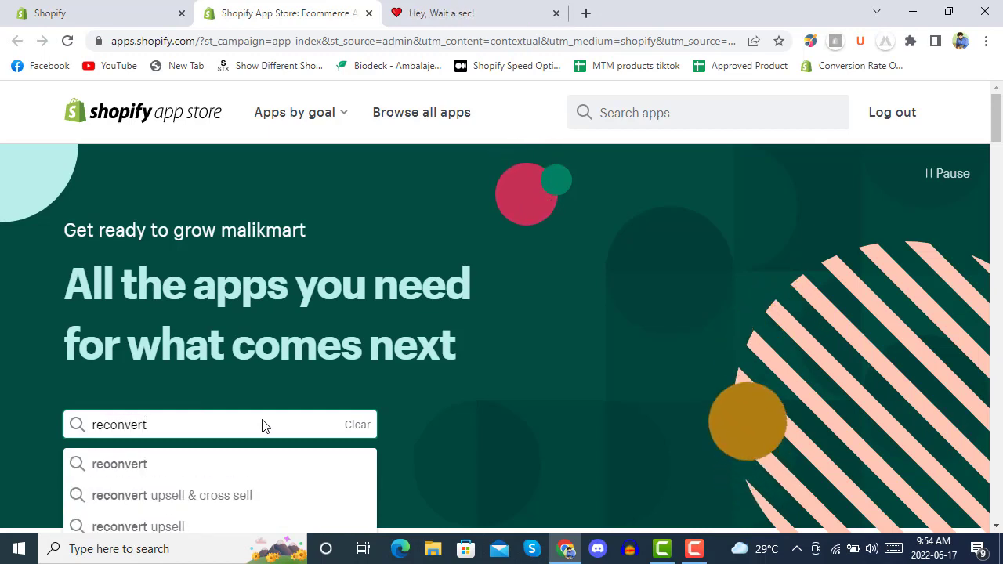
{"action": "scroll", "coordinate": [541, 312], "scroll_direction": "down", "scroll_amount": 2}
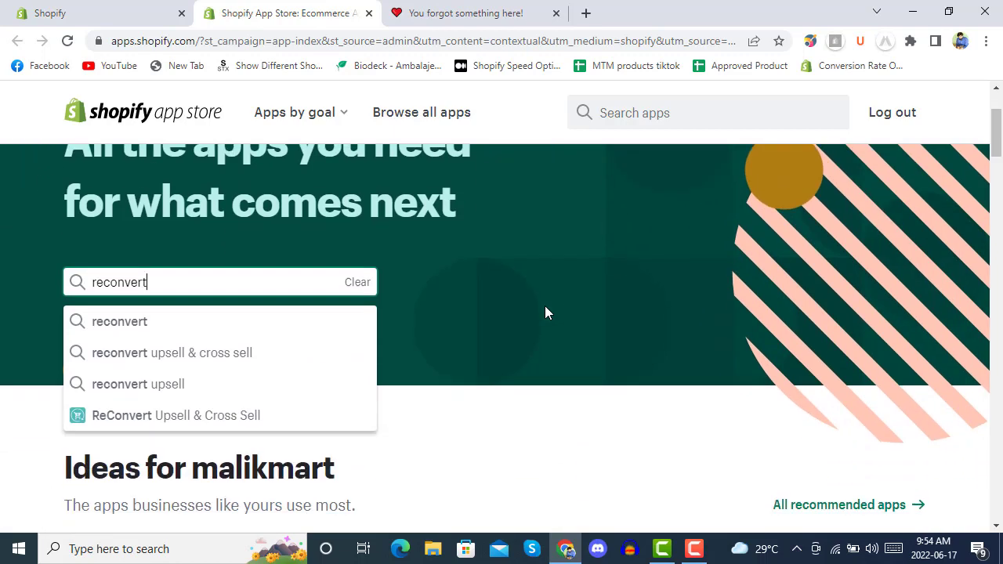
{"action": "left_click", "coordinate": [168, 416]}
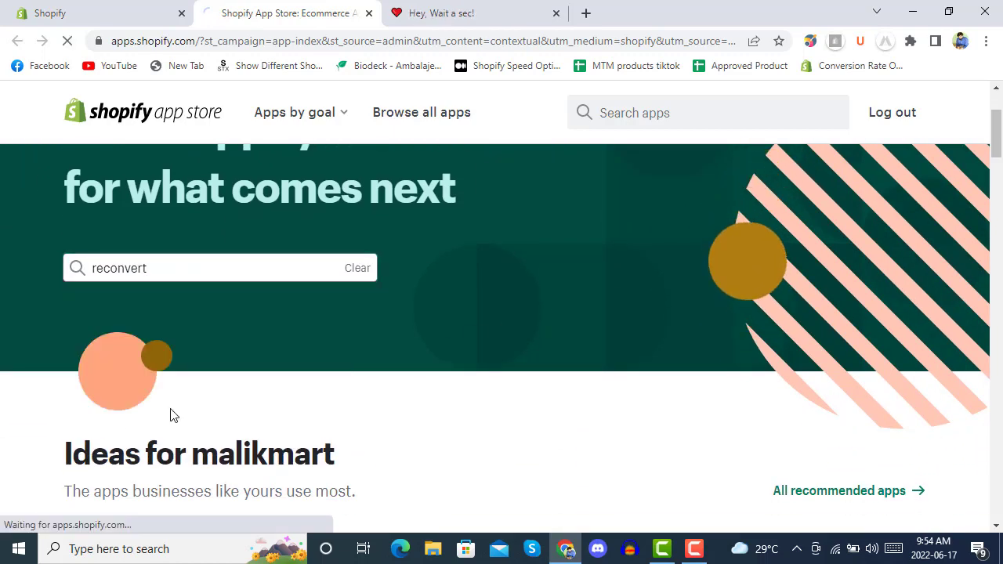
{"action": "scroll", "coordinate": [450, 285], "scroll_direction": "down", "scroll_amount": 2}
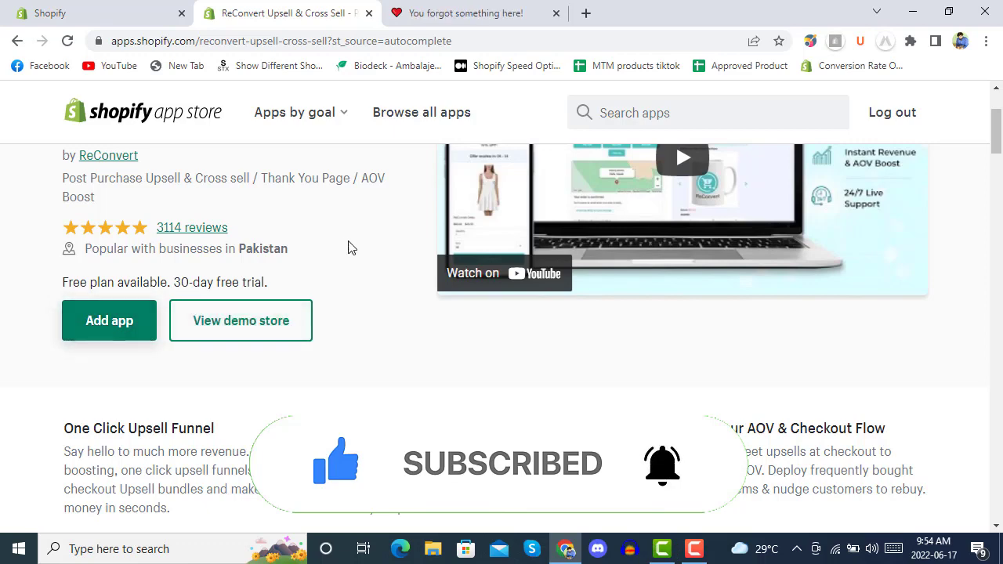
{"action": "scroll", "coordinate": [352, 239], "scroll_direction": "down", "scroll_amount": 2}
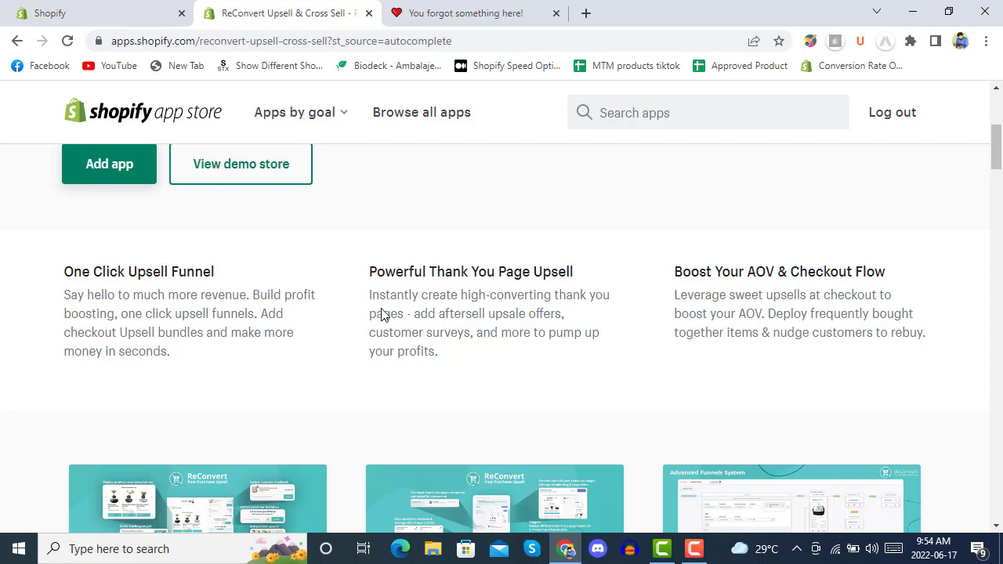
{"action": "scroll", "coordinate": [605, 274], "scroll_direction": "down", "scroll_amount": 2}
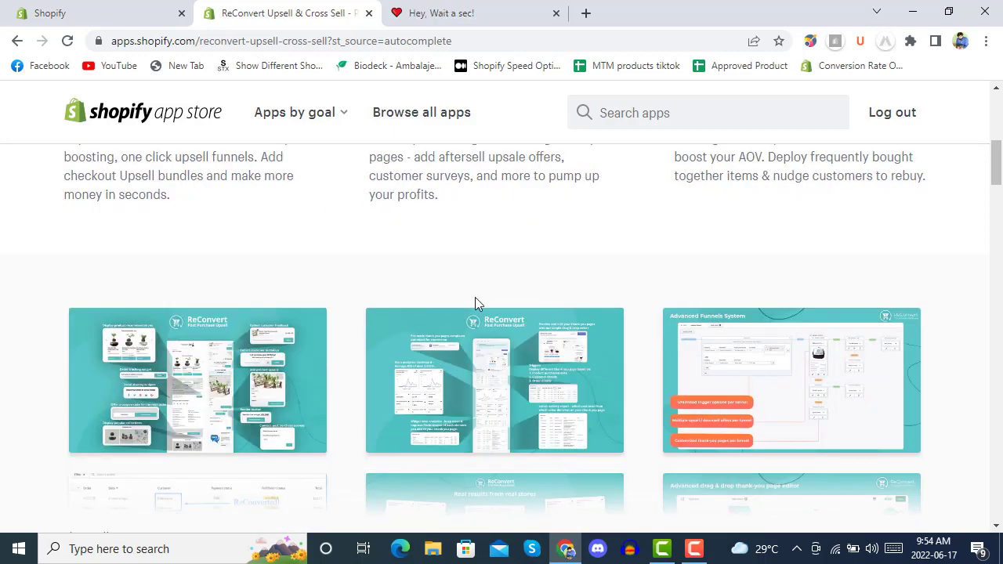
{"action": "left_click", "coordinate": [474, 345]}
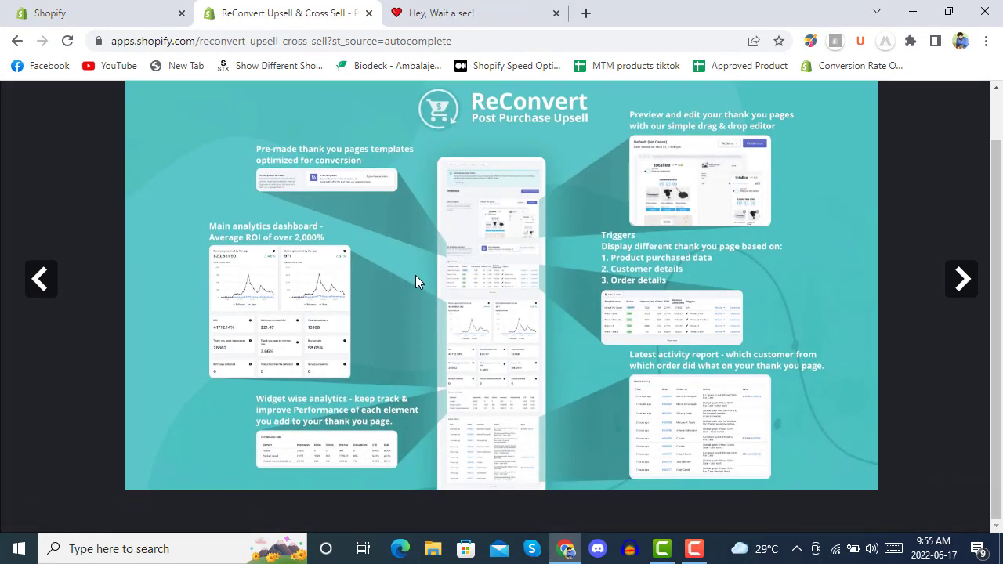
{"action": "scroll", "coordinate": [549, 300], "scroll_direction": "up", "scroll_amount": 1}
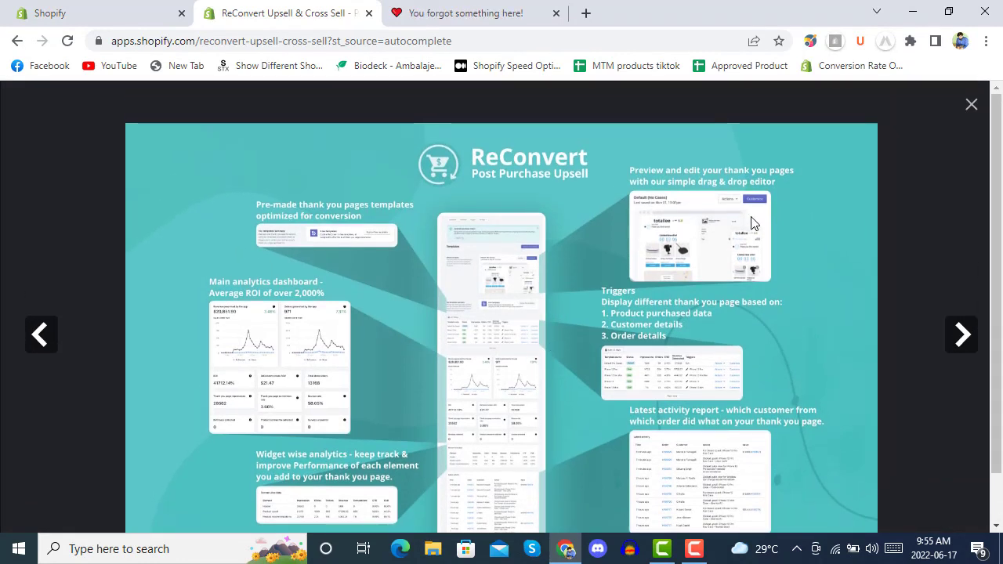
{"action": "left_click", "coordinate": [971, 105]}
{"action": "scroll", "coordinate": [721, 246], "scroll_direction": "up", "scroll_amount": 5}
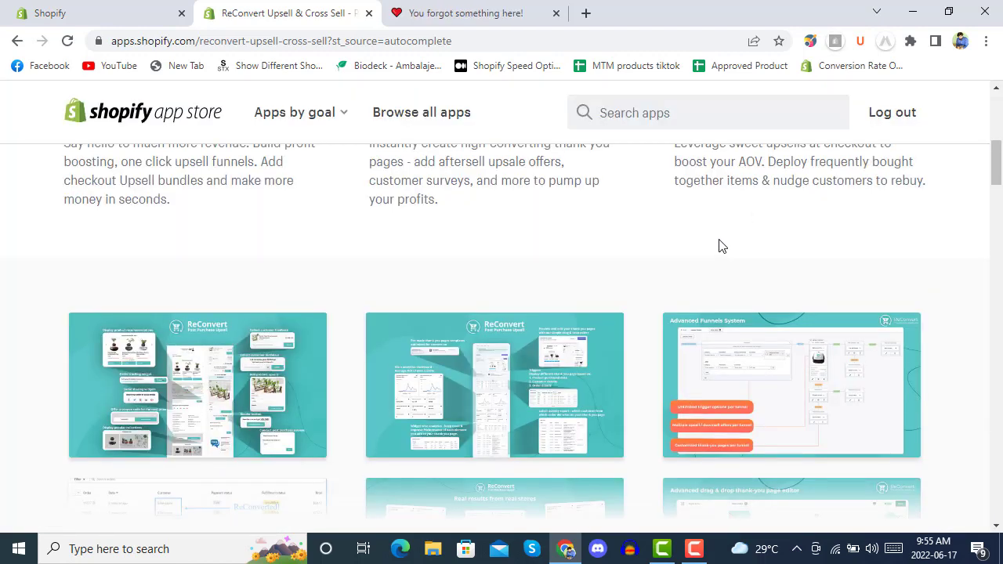
{"action": "scroll", "coordinate": [721, 246], "scroll_direction": "down", "scroll_amount": 3}
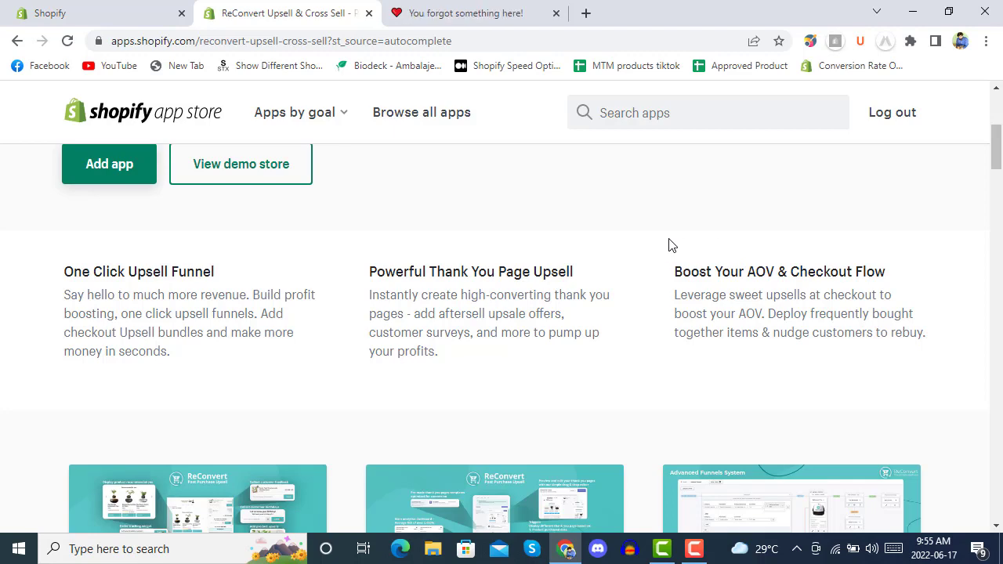
{"action": "scroll", "coordinate": [638, 233], "scroll_direction": "down", "scroll_amount": 4}
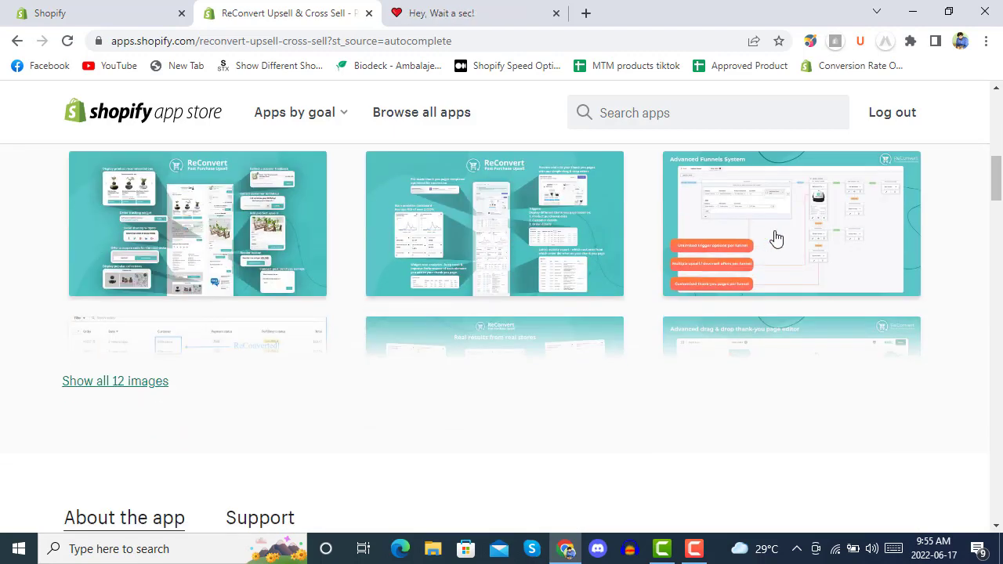
{"action": "left_click", "coordinate": [774, 239]}
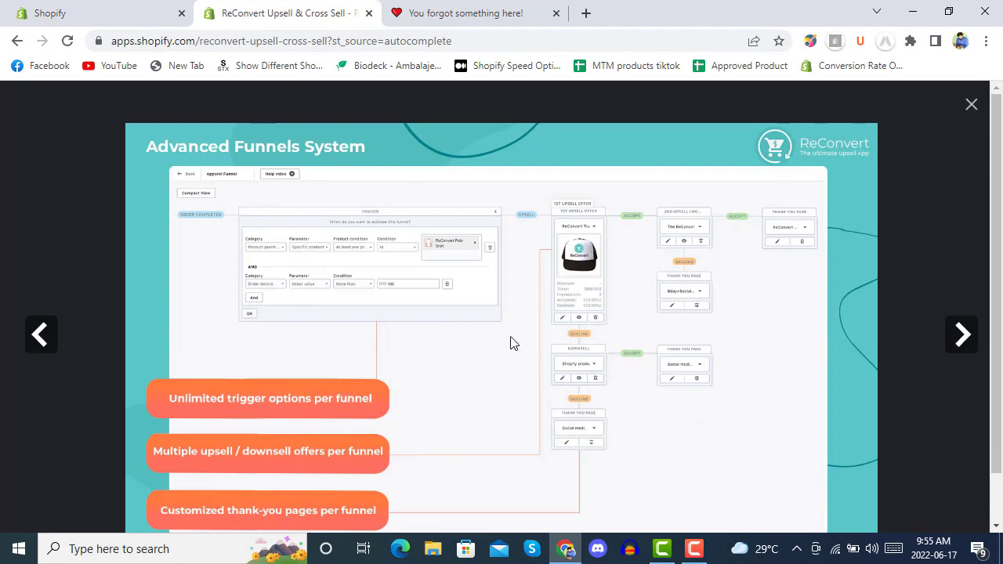
{"action": "left_click", "coordinate": [972, 105]}
{"action": "scroll", "coordinate": [507, 268], "scroll_direction": "down", "scroll_amount": 3}
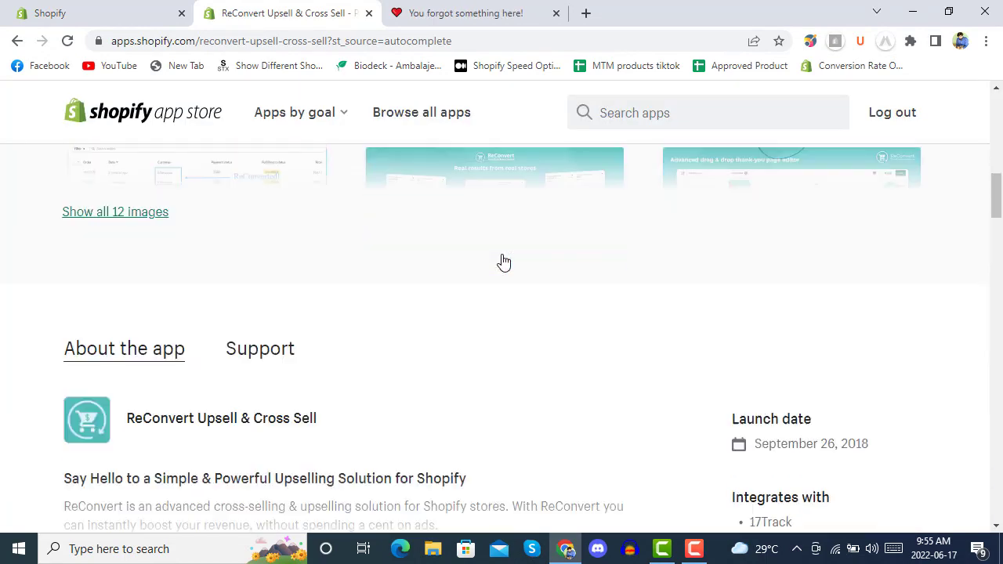
{"action": "scroll", "coordinate": [503, 263], "scroll_direction": "down", "scroll_amount": 2}
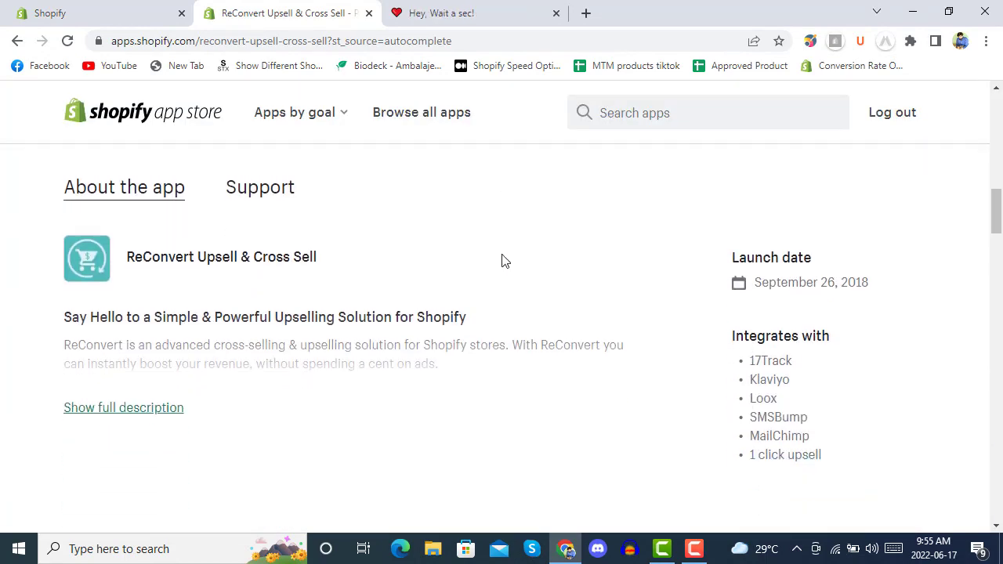
Step: Expand ReConvert's full description and read down to the Free plan and $7.99/month Pro pricing
{"action": "left_click", "coordinate": [138, 349]}
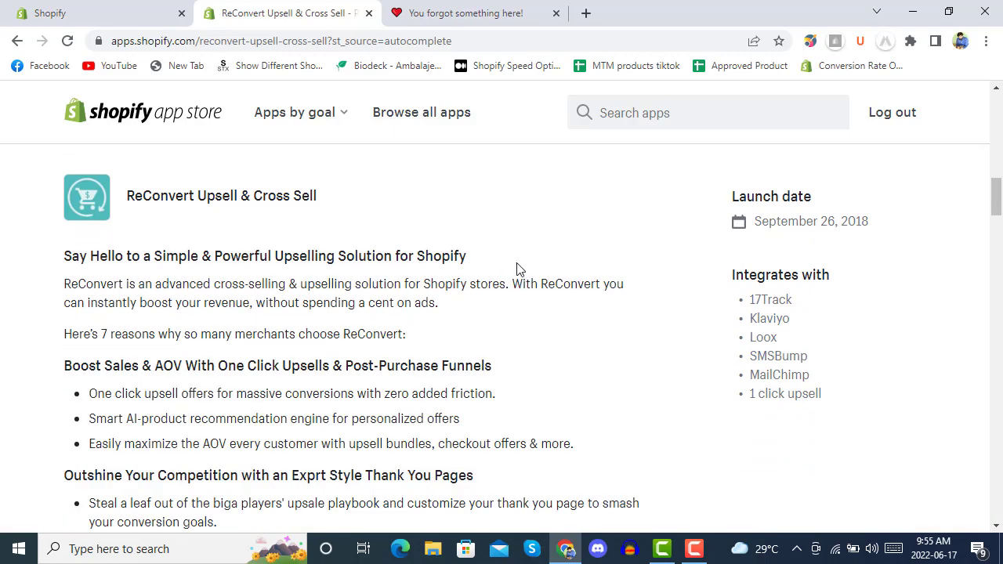
{"action": "scroll", "coordinate": [531, 249], "scroll_direction": "down", "scroll_amount": 2}
{"action": "scroll", "coordinate": [541, 249], "scroll_direction": "up", "scroll_amount": 1}
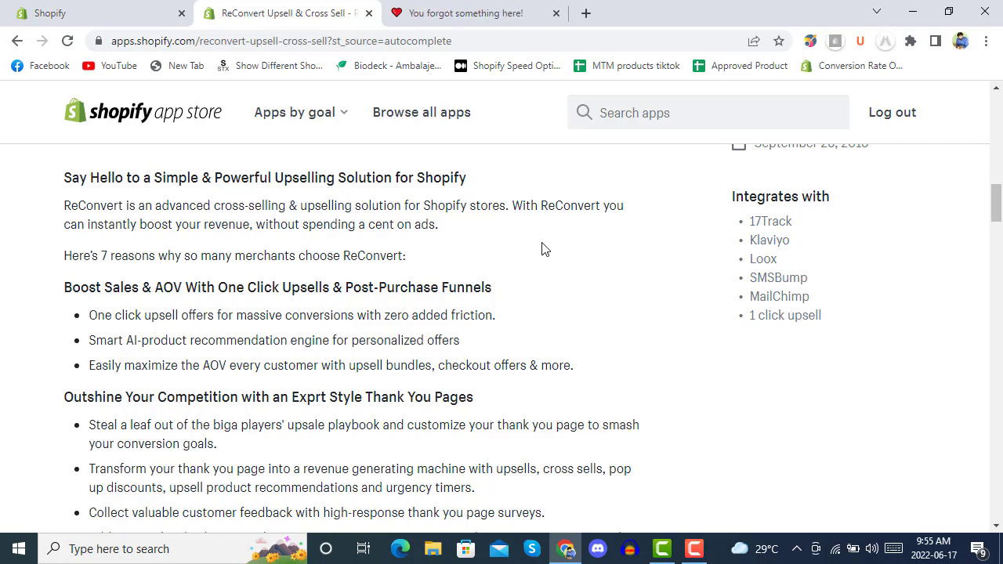
{"action": "scroll", "coordinate": [543, 247], "scroll_direction": "down", "scroll_amount": 3}
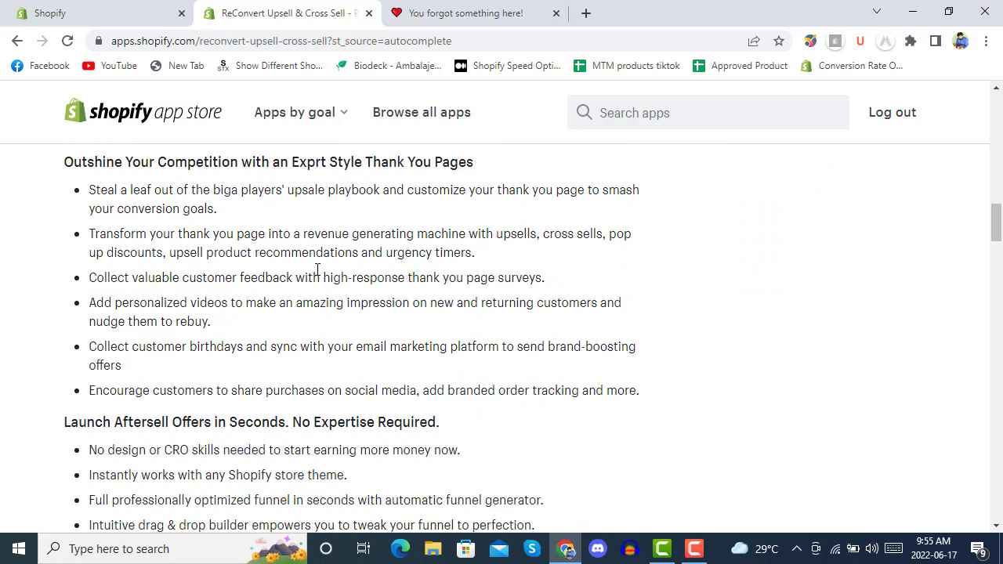
{"action": "scroll", "coordinate": [317, 270], "scroll_direction": "down", "scroll_amount": 3}
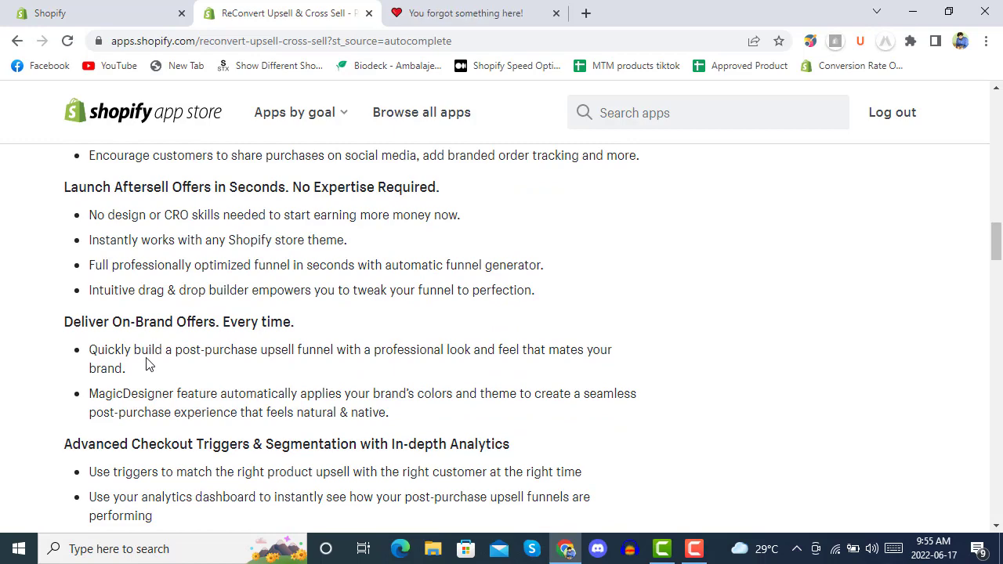
{"action": "scroll", "coordinate": [399, 318], "scroll_direction": "down", "scroll_amount": 2}
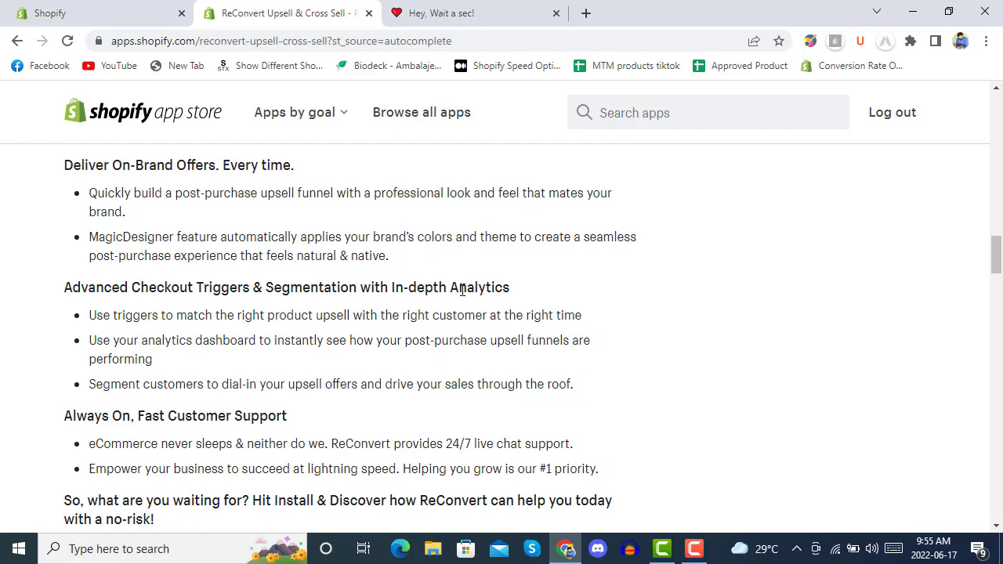
{"action": "scroll", "coordinate": [462, 290], "scroll_direction": "down", "scroll_amount": 2}
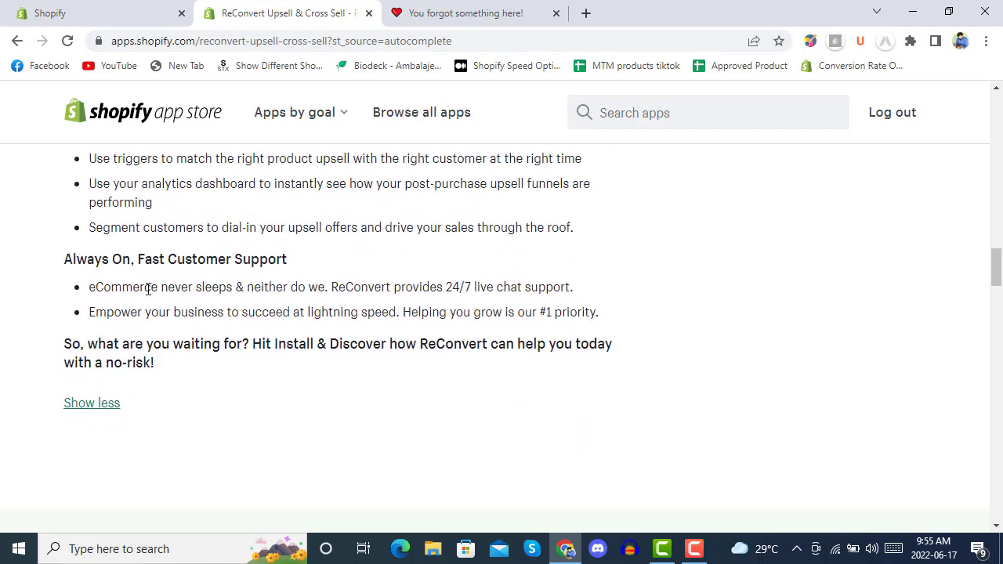
{"action": "scroll", "coordinate": [594, 249], "scroll_direction": "down", "scroll_amount": 2}
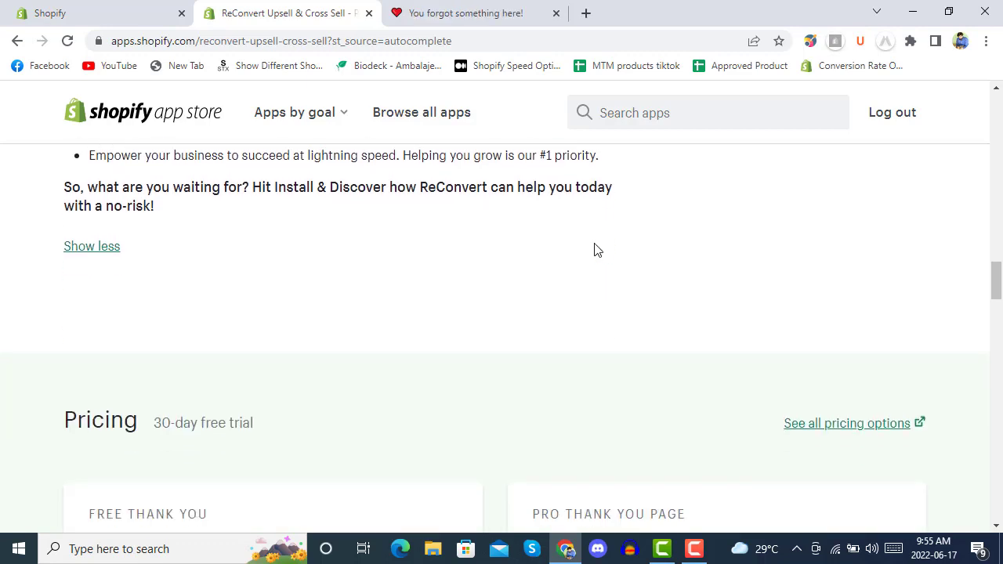
{"action": "scroll", "coordinate": [594, 249], "scroll_direction": "down", "scroll_amount": 3}
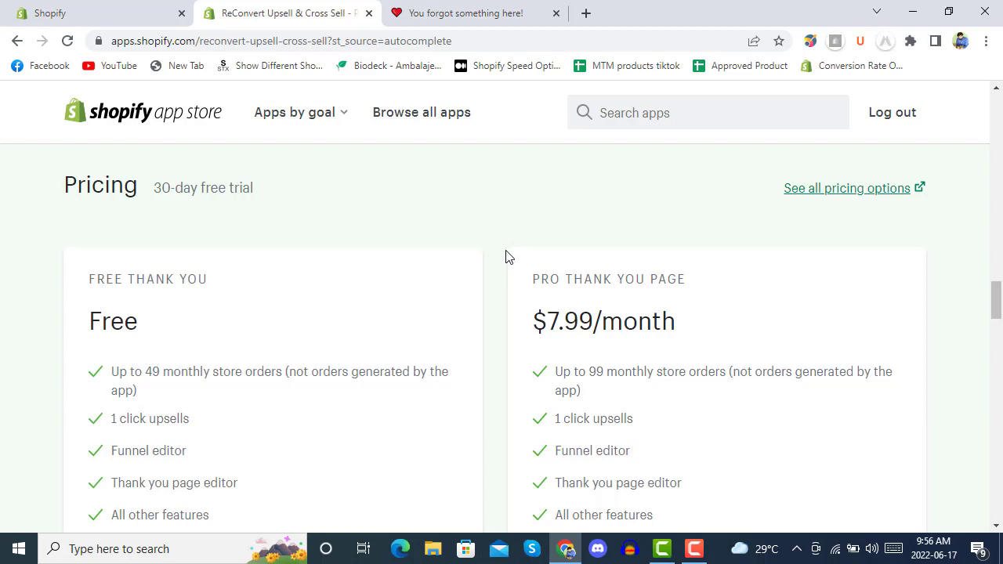
Step: Scroll through ReConvert's pricing and 3114 reviews, then back up to the app header
{"action": "scroll", "coordinate": [505, 256], "scroll_direction": "down", "scroll_amount": 1}
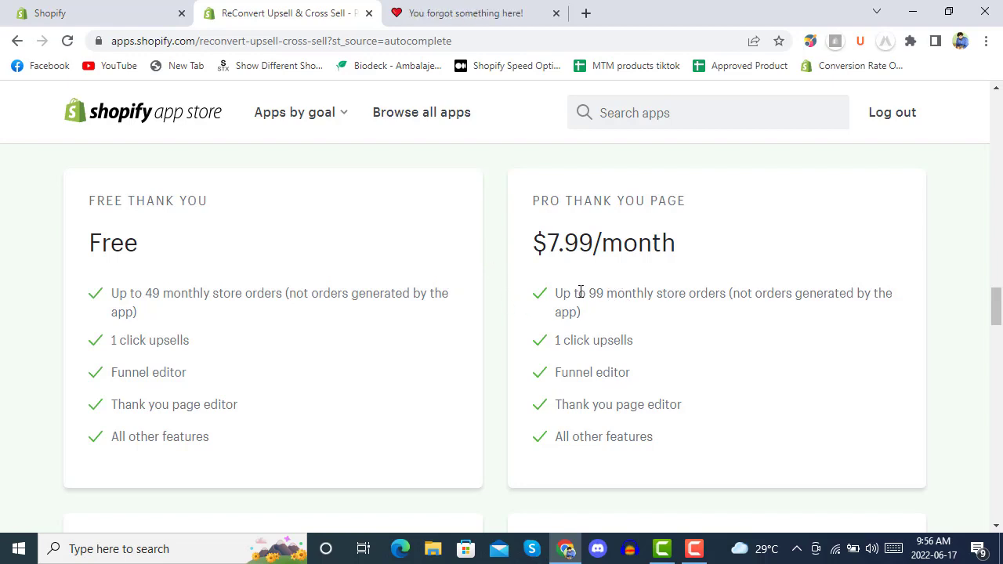
{"action": "scroll", "coordinate": [502, 261], "scroll_direction": "down", "scroll_amount": 6}
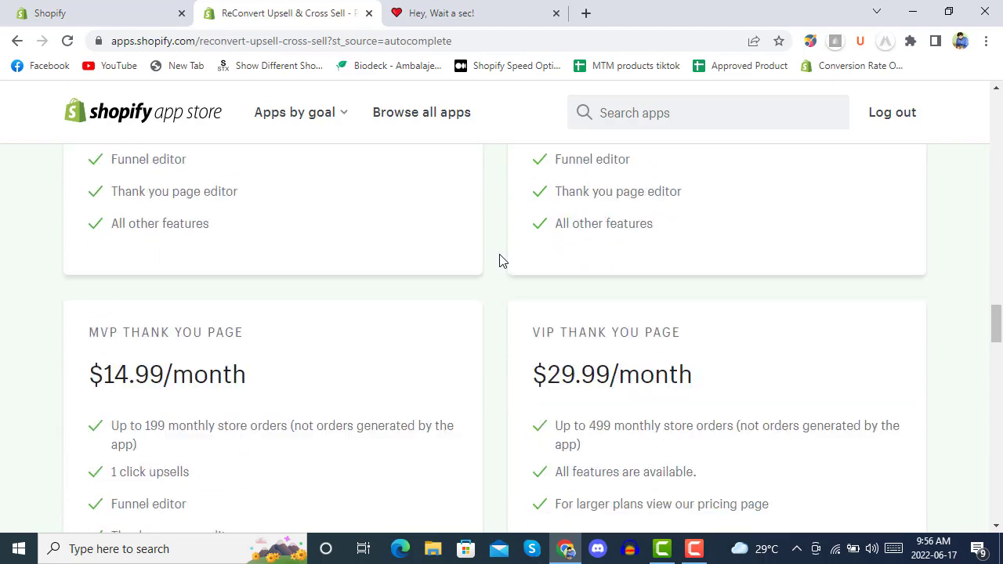
{"action": "scroll", "coordinate": [503, 261], "scroll_direction": "up", "scroll_amount": 1}
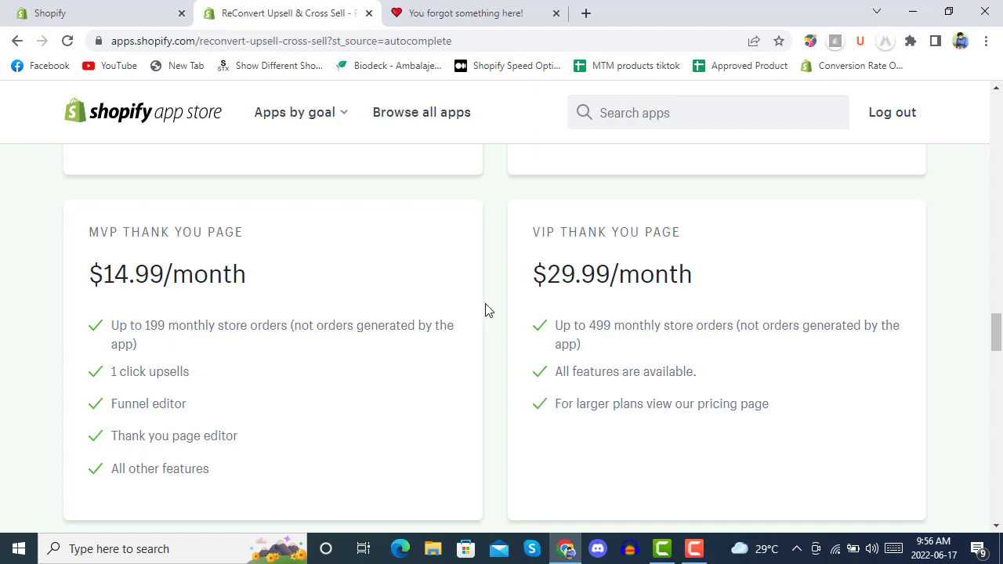
{"action": "scroll", "coordinate": [504, 287], "scroll_direction": "down", "scroll_amount": 1}
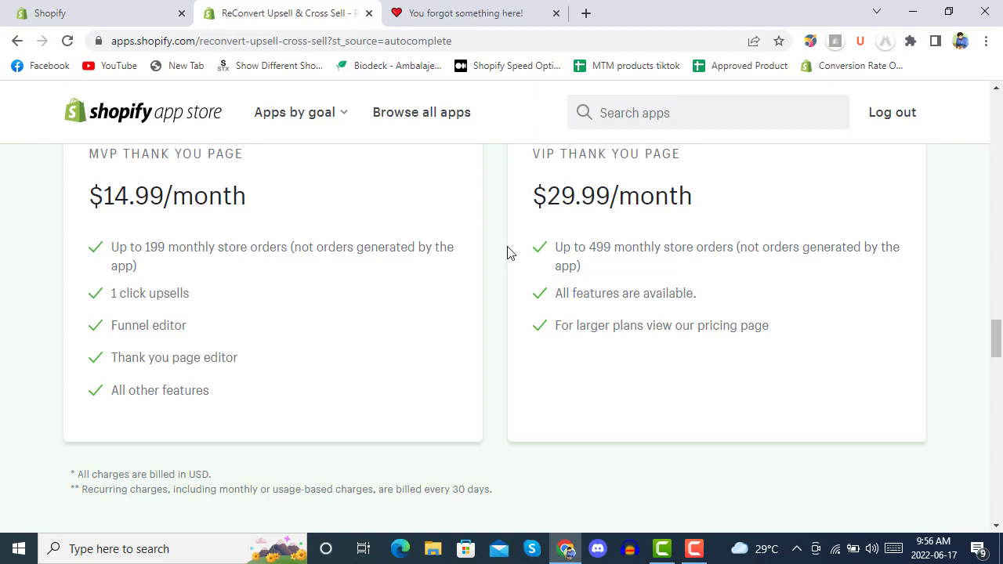
{"action": "scroll", "coordinate": [508, 252], "scroll_direction": "down", "scroll_amount": 2}
{"action": "scroll", "coordinate": [507, 252], "scroll_direction": "down", "scroll_amount": 3}
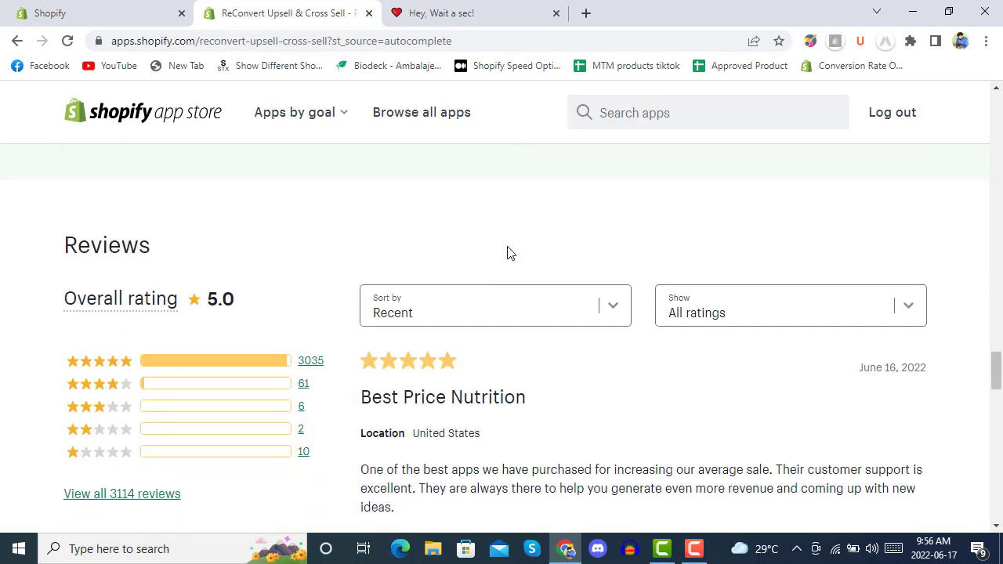
{"action": "scroll", "coordinate": [508, 252], "scroll_direction": "down", "scroll_amount": 1}
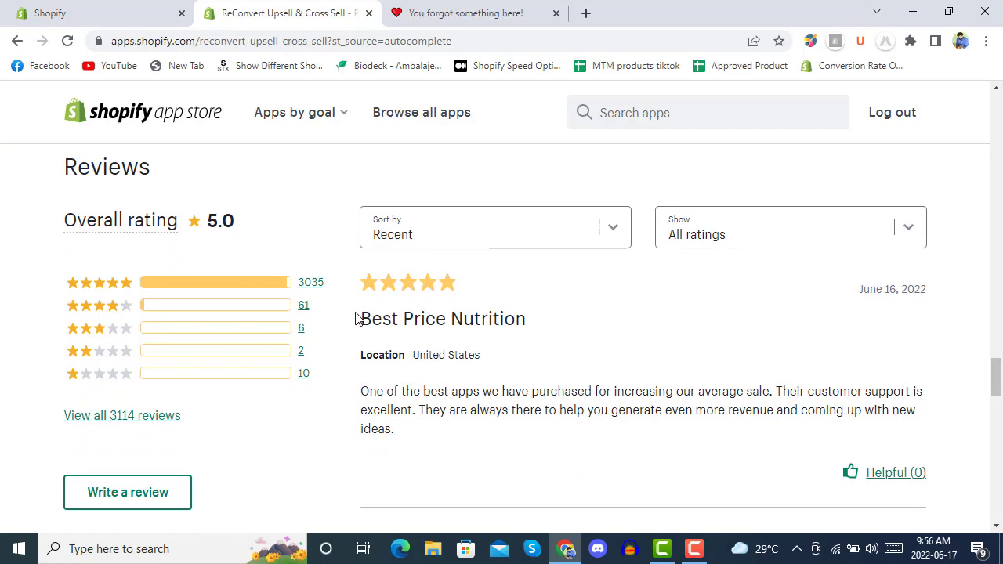
{"action": "scroll", "coordinate": [350, 310], "scroll_direction": "down", "scroll_amount": 3}
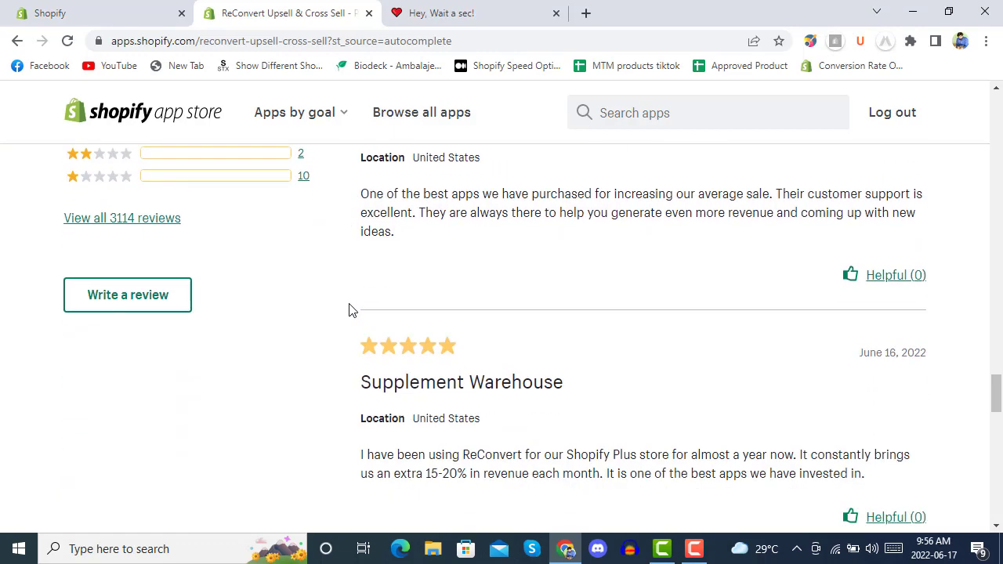
{"action": "scroll", "coordinate": [350, 311], "scroll_direction": "up", "scroll_amount": 5}
{"action": "scroll", "coordinate": [350, 311], "scroll_direction": "up", "scroll_amount": 15}
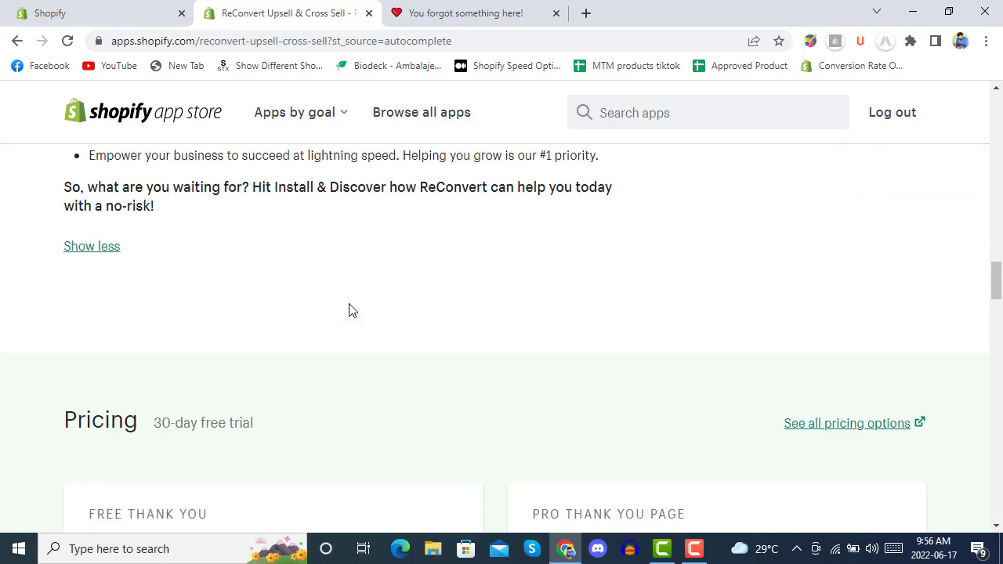
{"action": "scroll", "coordinate": [350, 310], "scroll_direction": "up", "scroll_amount": 10}
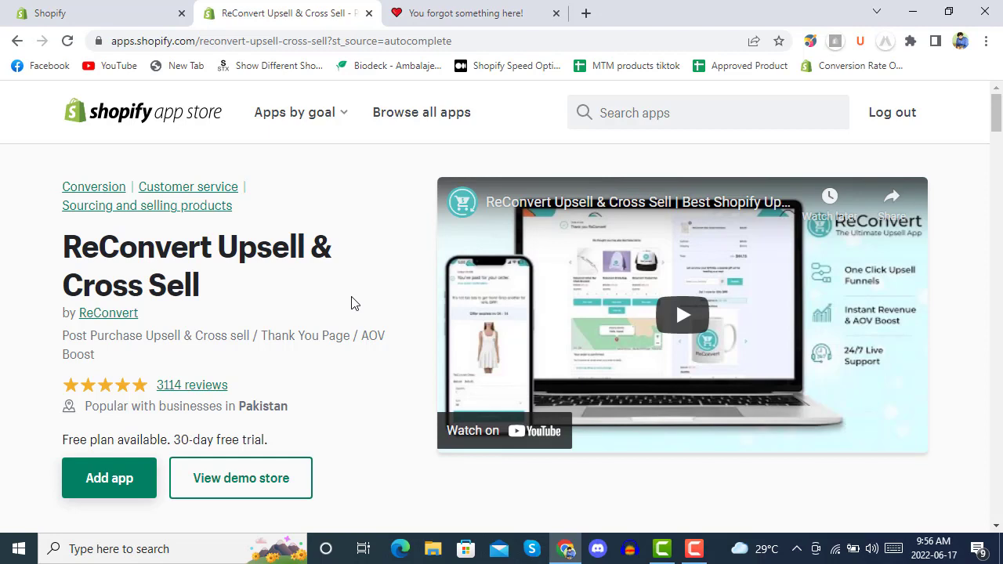
Step: Add the ReConvert app to the store and dismiss the store-transfer banner
{"action": "left_click", "coordinate": [103, 499]}
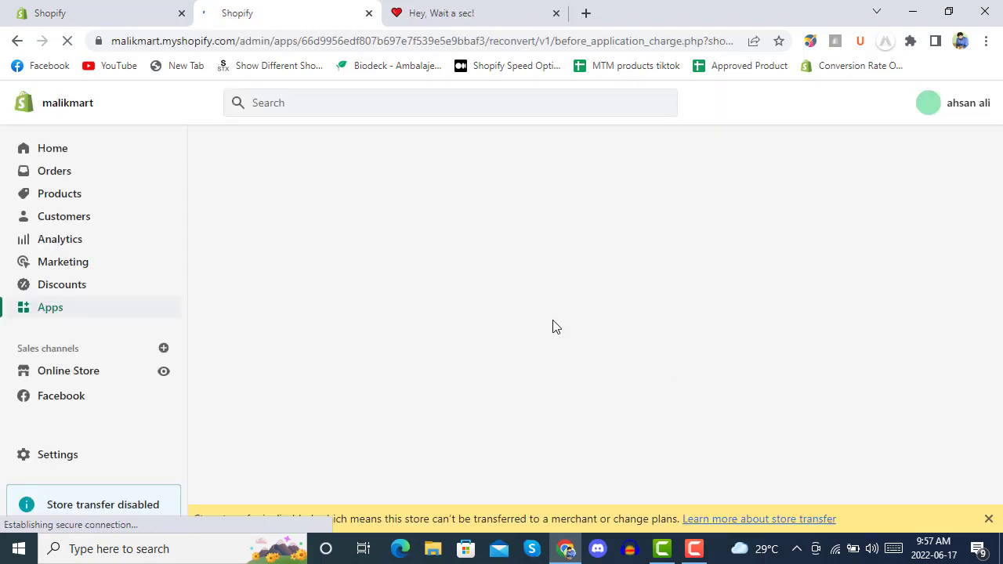
{"action": "left_click", "coordinate": [989, 520]}
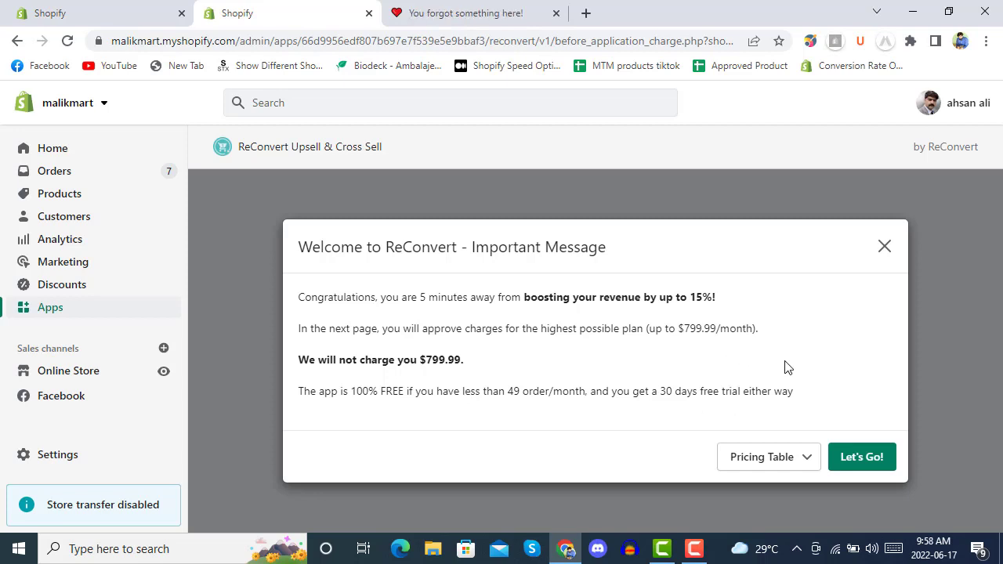
Step: Expand the Pricing Table showing Free up to 49 orders/month, then continue with Let's Go!
{"action": "left_click", "coordinate": [806, 461]}
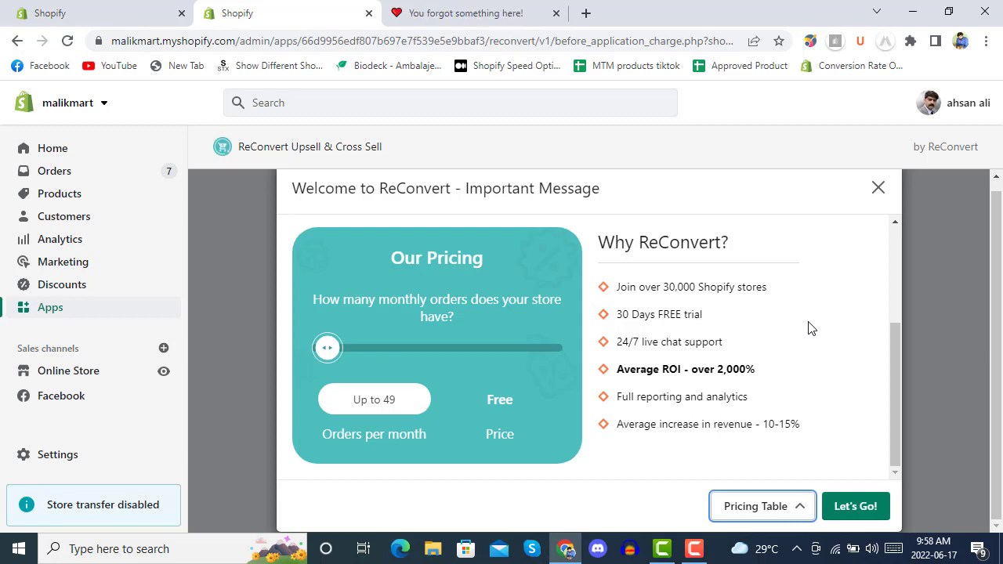
{"action": "scroll", "coordinate": [811, 328], "scroll_direction": "up", "scroll_amount": 3}
{"action": "scroll", "coordinate": [810, 328], "scroll_direction": "down", "scroll_amount": 3}
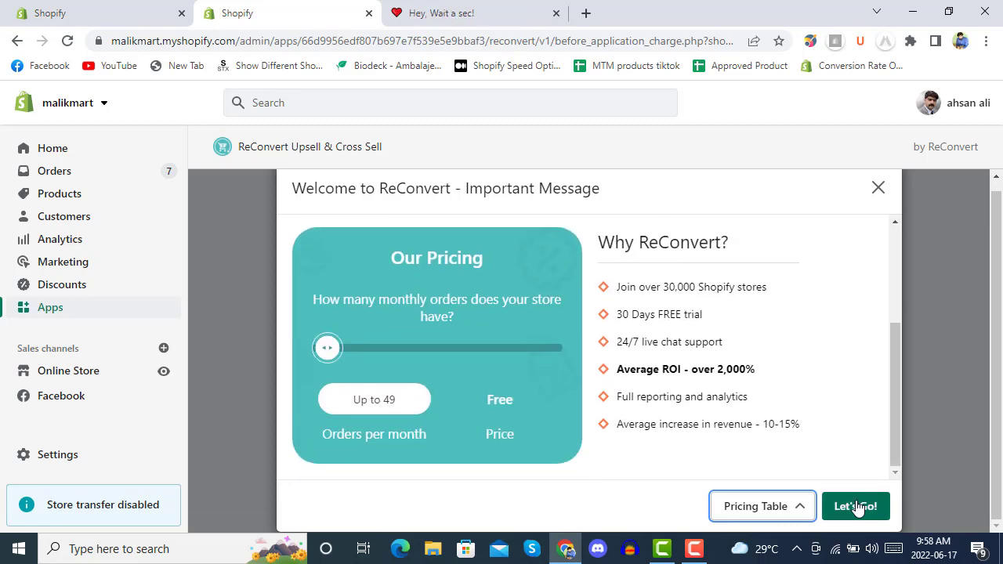
{"action": "left_click", "coordinate": [855, 506]}
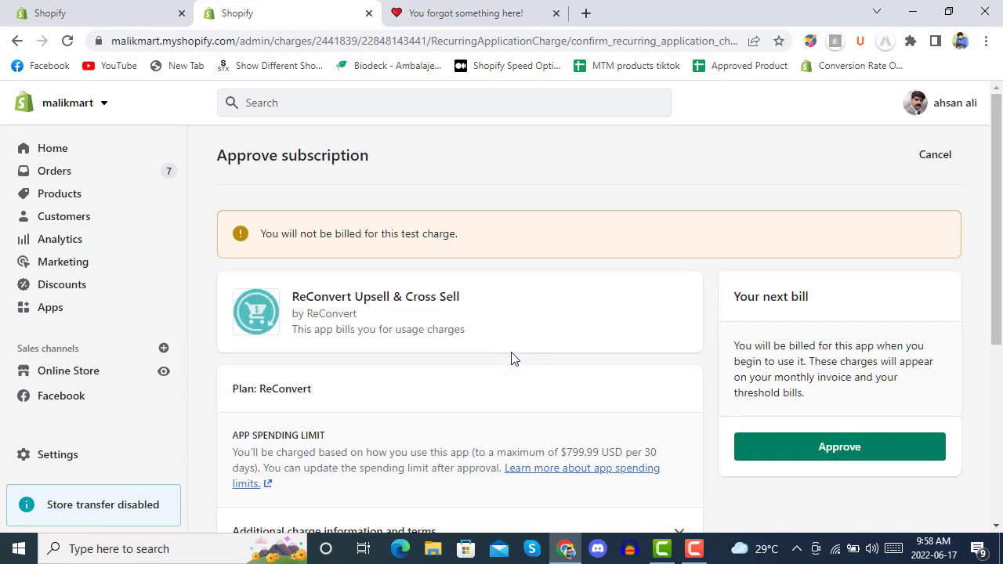
Step: Review and approve the ReConvert test subscription charge
{"action": "scroll", "coordinate": [577, 292], "scroll_direction": "down", "scroll_amount": 4}
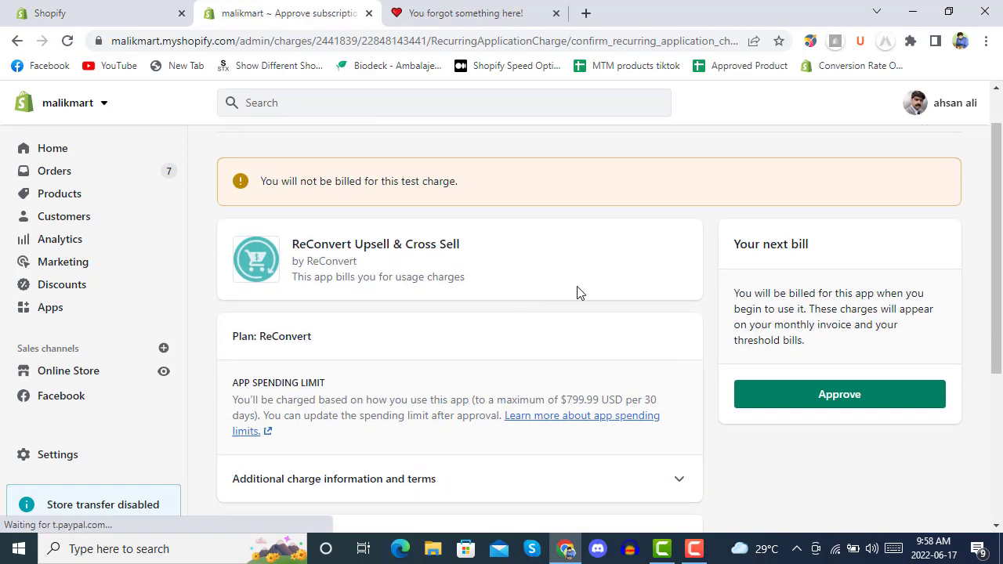
{"action": "scroll", "coordinate": [577, 292], "scroll_direction": "up", "scroll_amount": 2}
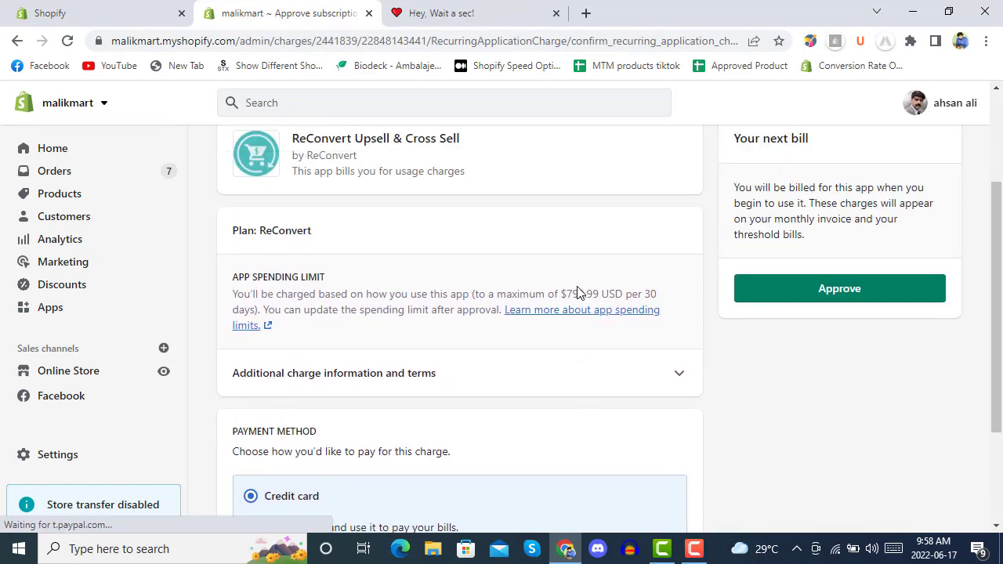
{"action": "left_click", "coordinate": [824, 295]}
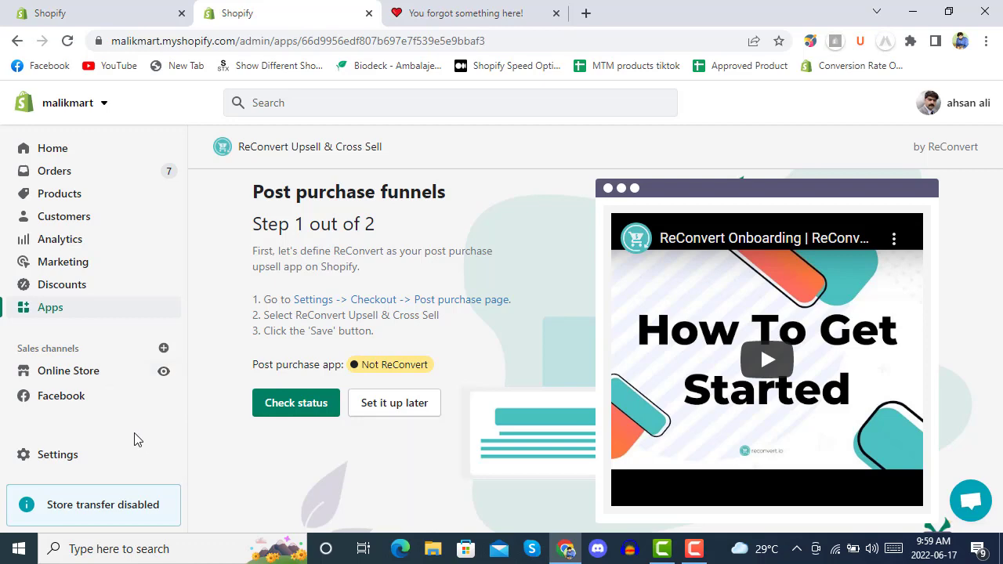
Step: Open the store Settings list
{"action": "left_click", "coordinate": [69, 464]}
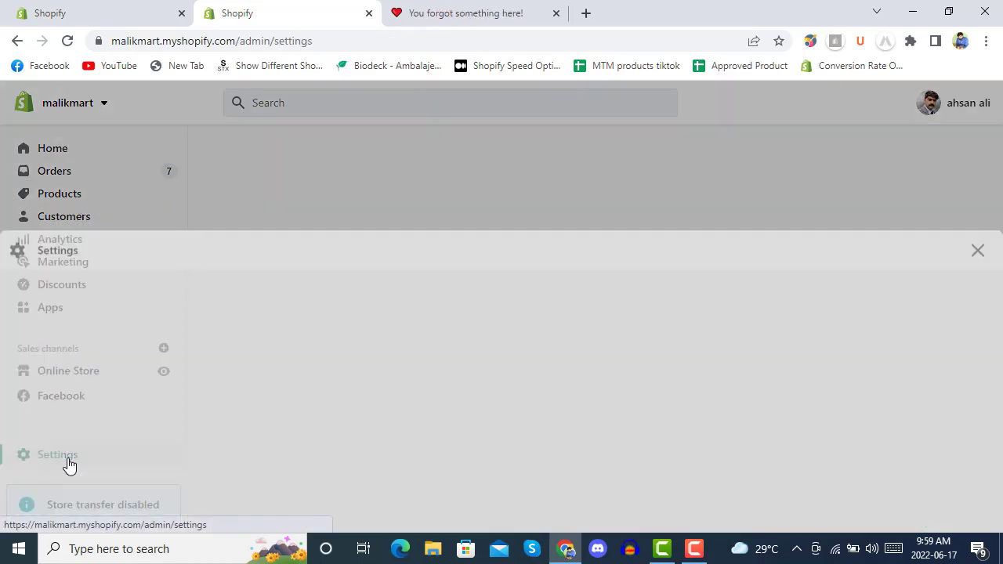
{"action": "scroll", "coordinate": [177, 344], "scroll_direction": "down", "scroll_amount": 5}
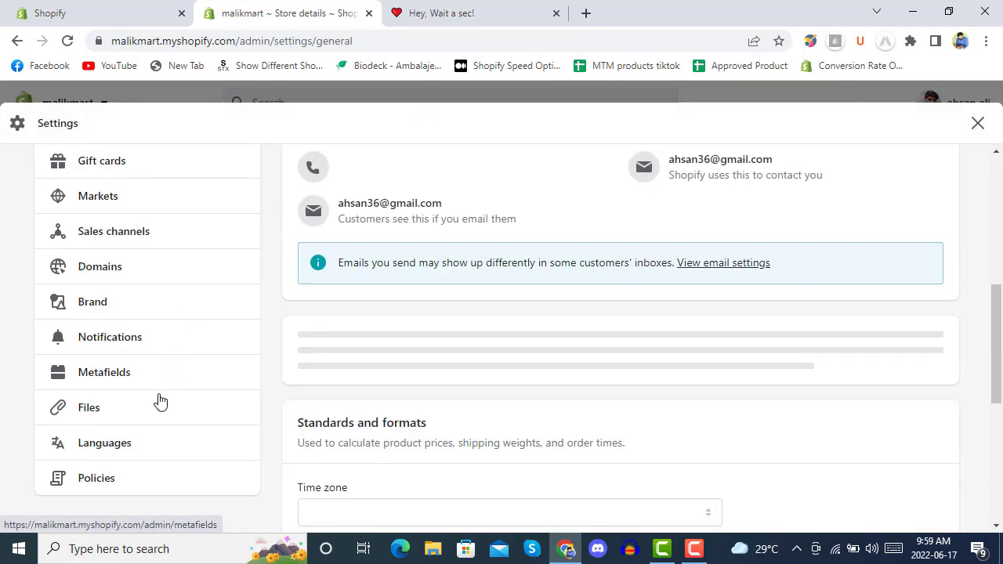
{"action": "scroll", "coordinate": [134, 428], "scroll_direction": "up", "scroll_amount": 2}
{"action": "scroll", "coordinate": [132, 400], "scroll_direction": "up", "scroll_amount": 1}
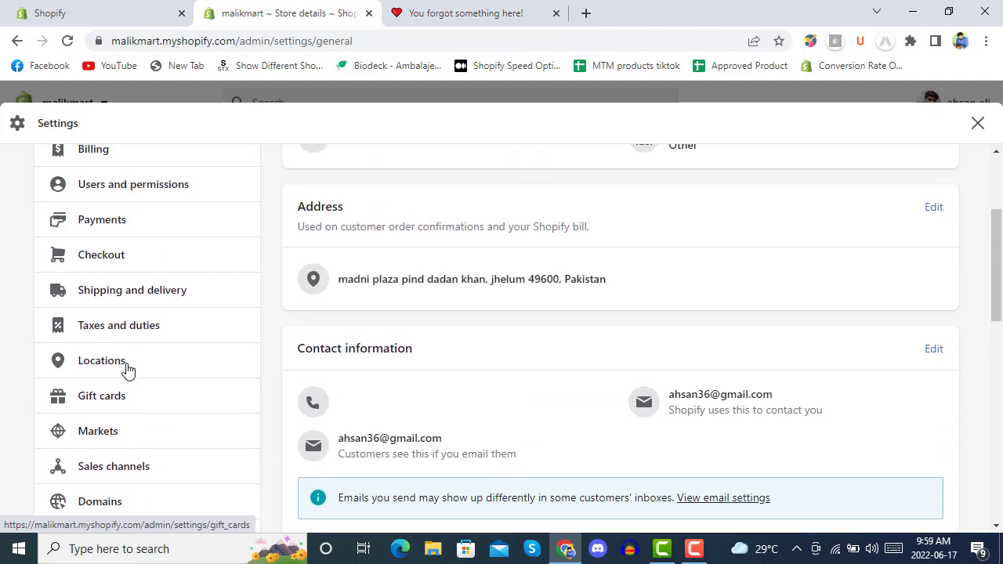
Step: Open Checkout settings and scroll down to the Post-purchase page section, still set to None
{"action": "left_click", "coordinate": [115, 270]}
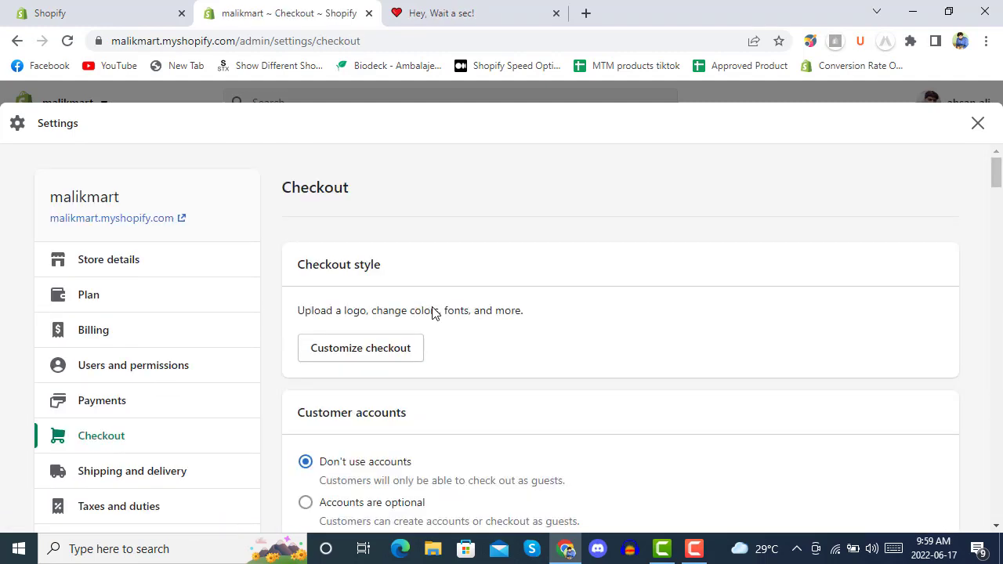
{"action": "scroll", "coordinate": [446, 306], "scroll_direction": "down", "scroll_amount": 5}
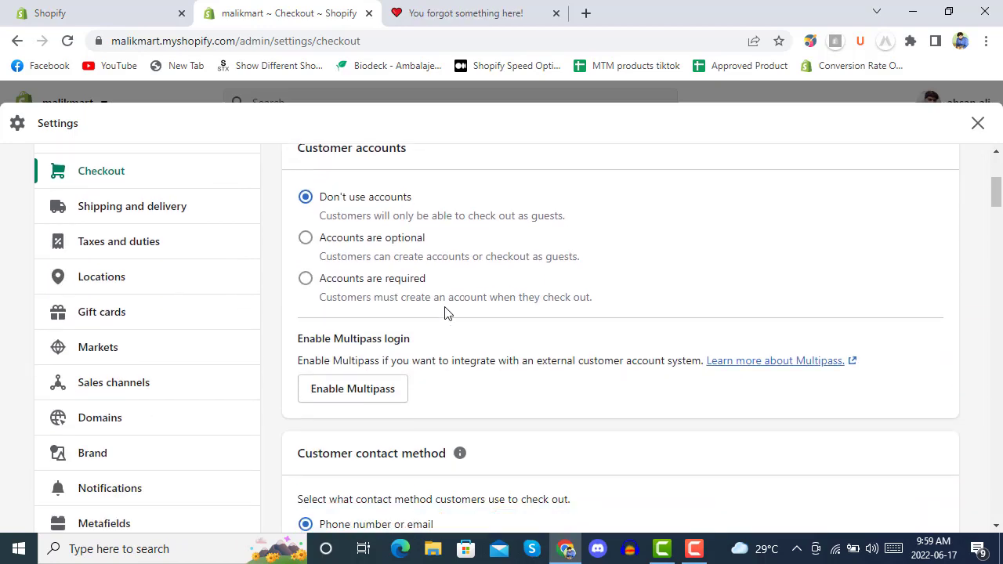
{"action": "scroll", "coordinate": [459, 271], "scroll_direction": "down", "scroll_amount": 4}
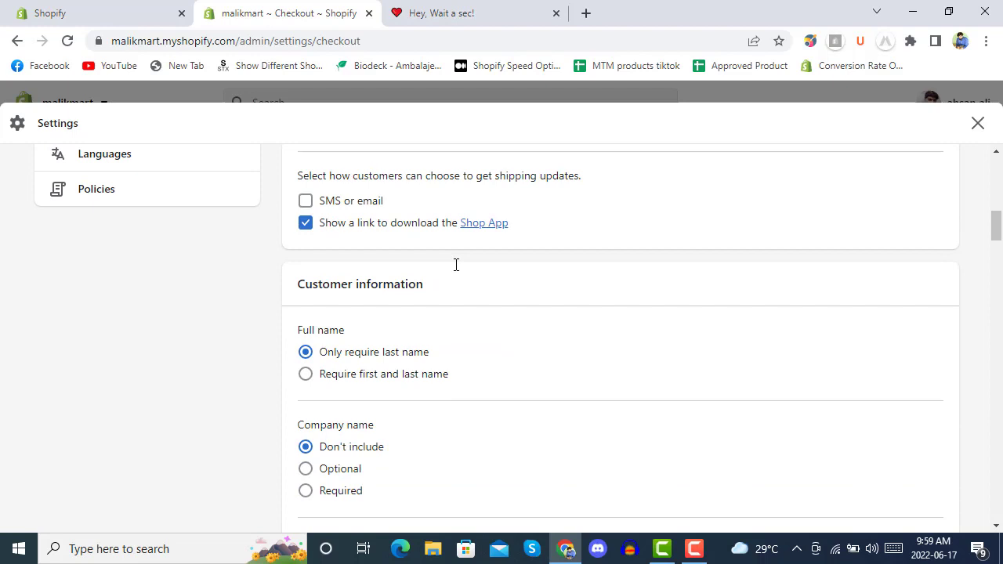
{"action": "scroll", "coordinate": [455, 265], "scroll_direction": "down", "scroll_amount": 5}
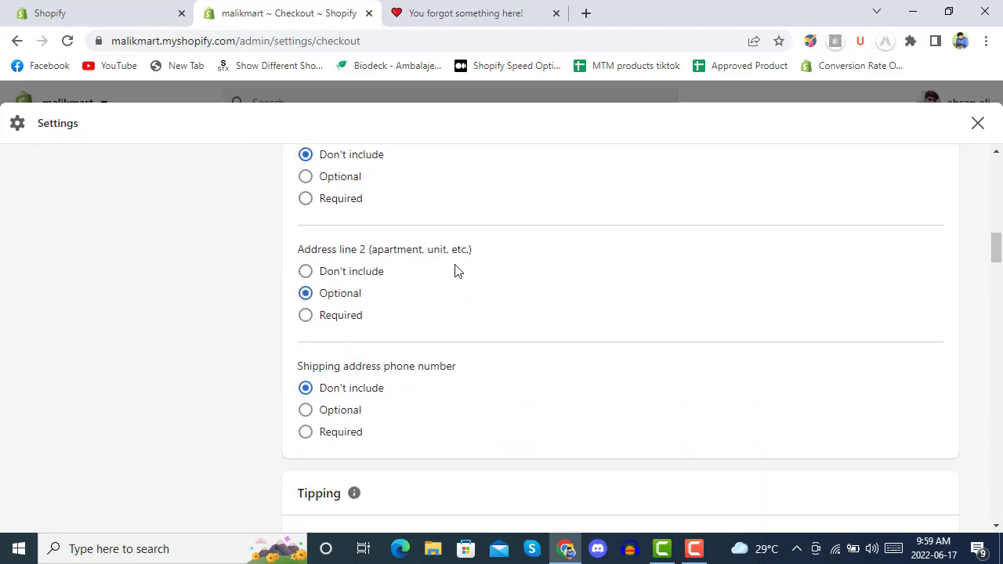
{"action": "scroll", "coordinate": [455, 264], "scroll_direction": "down", "scroll_amount": 2}
{"action": "scroll", "coordinate": [456, 264], "scroll_direction": "down", "scroll_amount": 2}
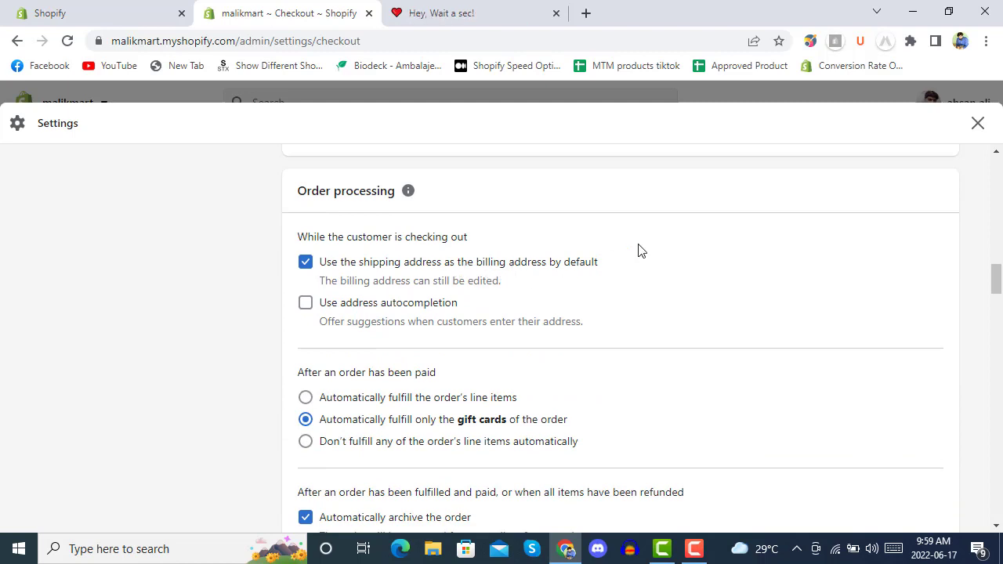
{"action": "scroll", "coordinate": [638, 249], "scroll_direction": "down", "scroll_amount": 2}
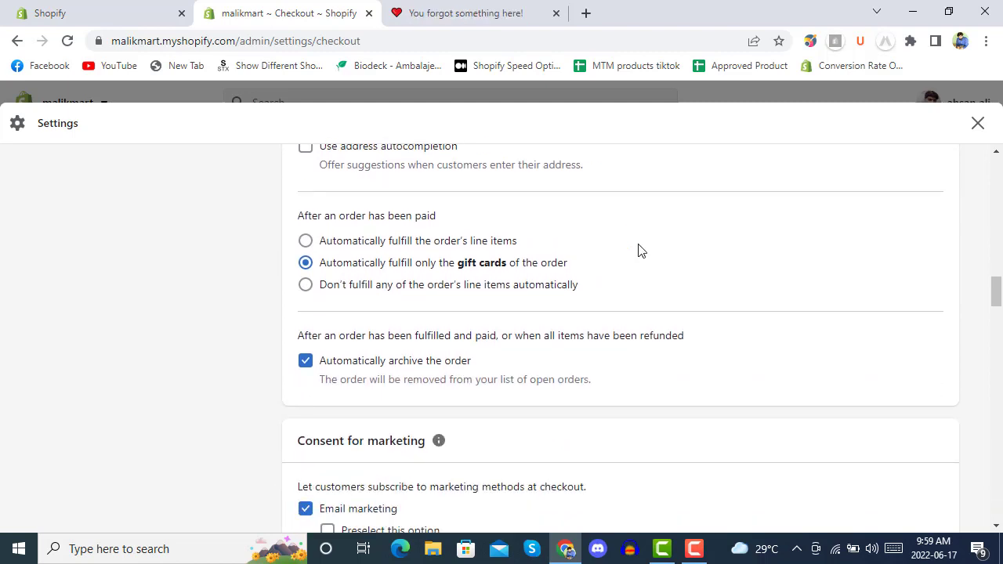
{"action": "scroll", "coordinate": [637, 249], "scroll_direction": "down", "scroll_amount": 3}
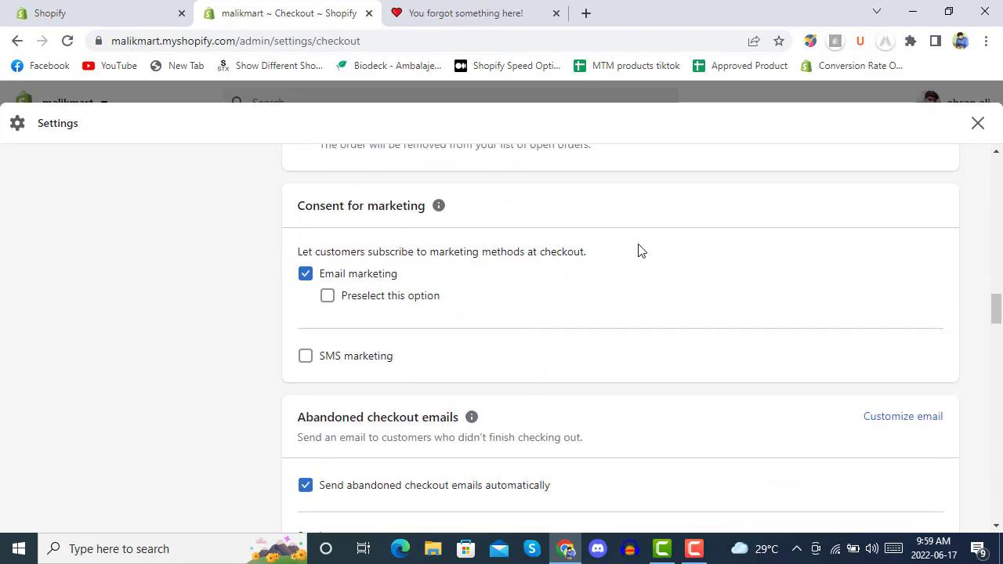
{"action": "scroll", "coordinate": [638, 251], "scroll_direction": "down", "scroll_amount": 1}
{"action": "scroll", "coordinate": [571, 258], "scroll_direction": "down", "scroll_amount": 2}
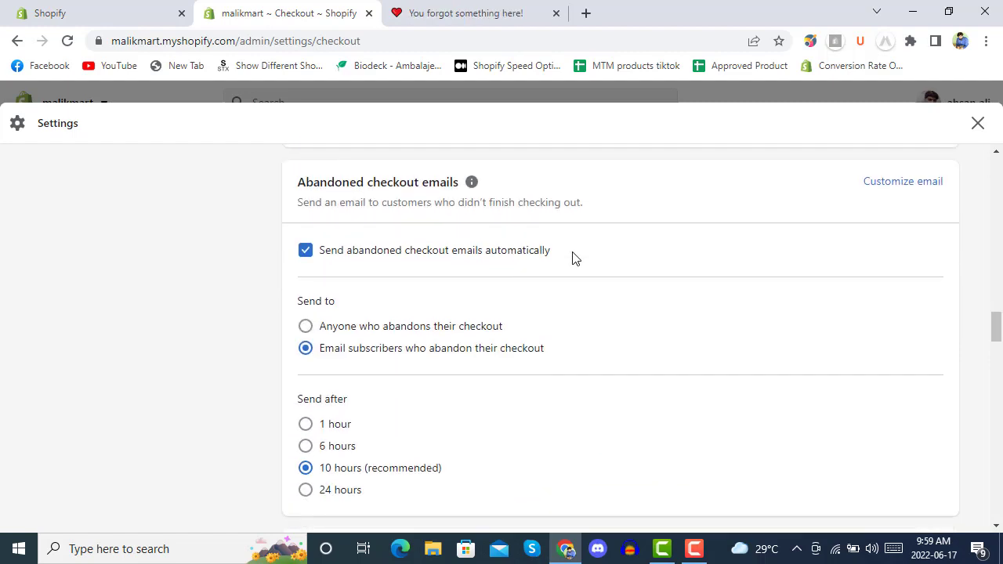
{"action": "scroll", "coordinate": [571, 257], "scroll_direction": "down", "scroll_amount": 3}
Step: Set ReConvert Upsell & Cross Sell as the post-purchase page app, save, and close Settings
{"action": "scroll", "coordinate": [572, 258], "scroll_direction": "down", "scroll_amount": 2}
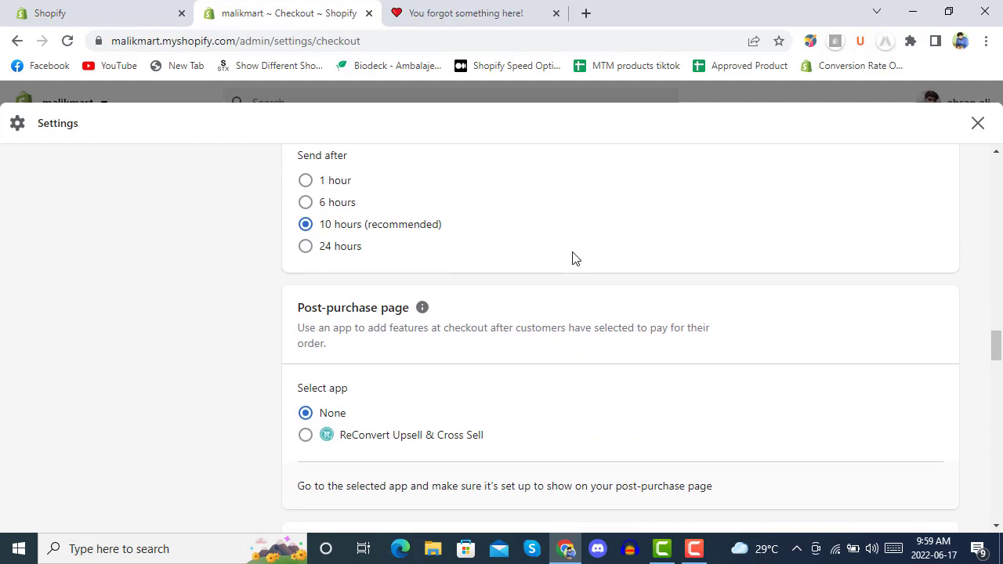
{"action": "scroll", "coordinate": [475, 242], "scroll_direction": "up", "scroll_amount": 1}
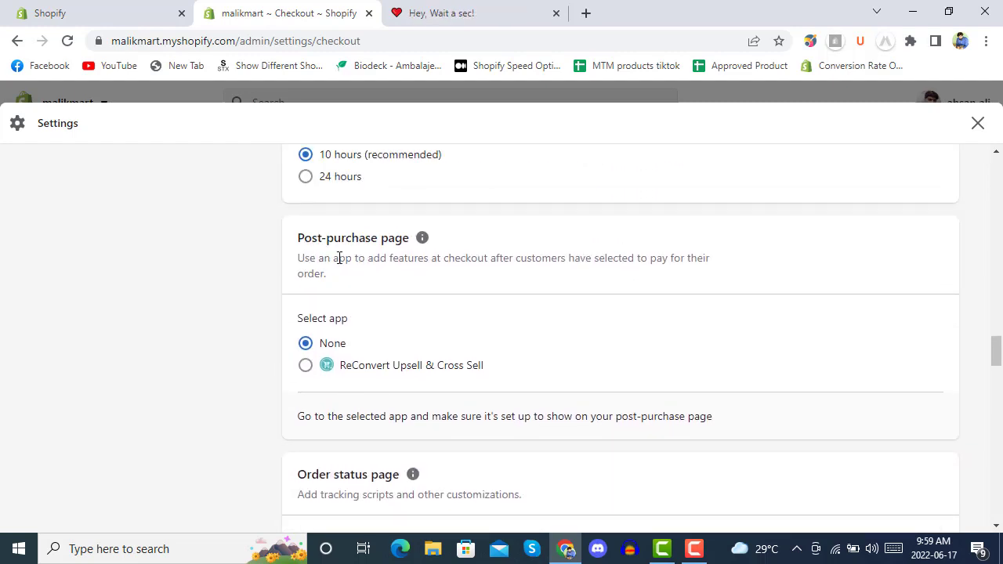
{"action": "left_click", "coordinate": [306, 367]}
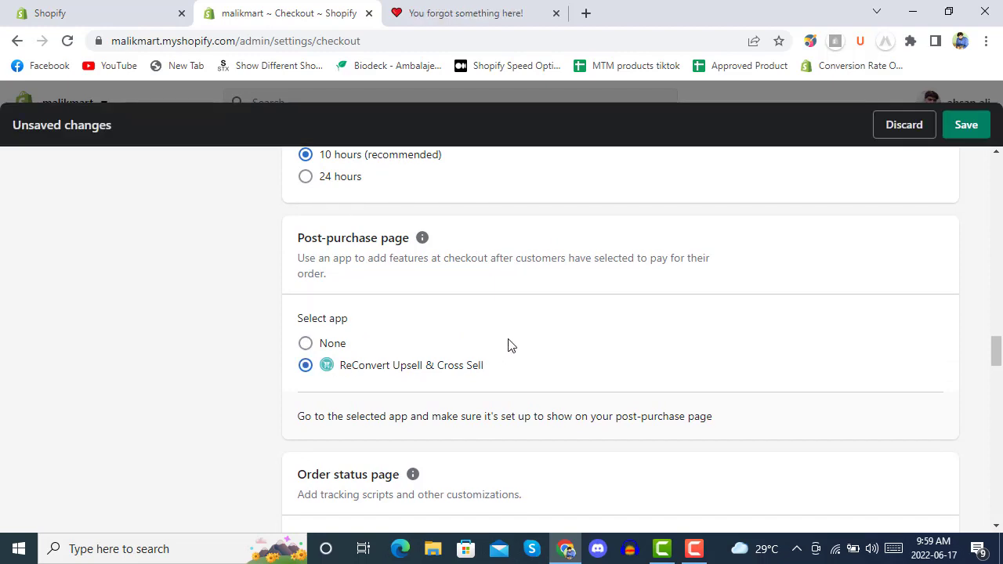
{"action": "left_click", "coordinate": [965, 128]}
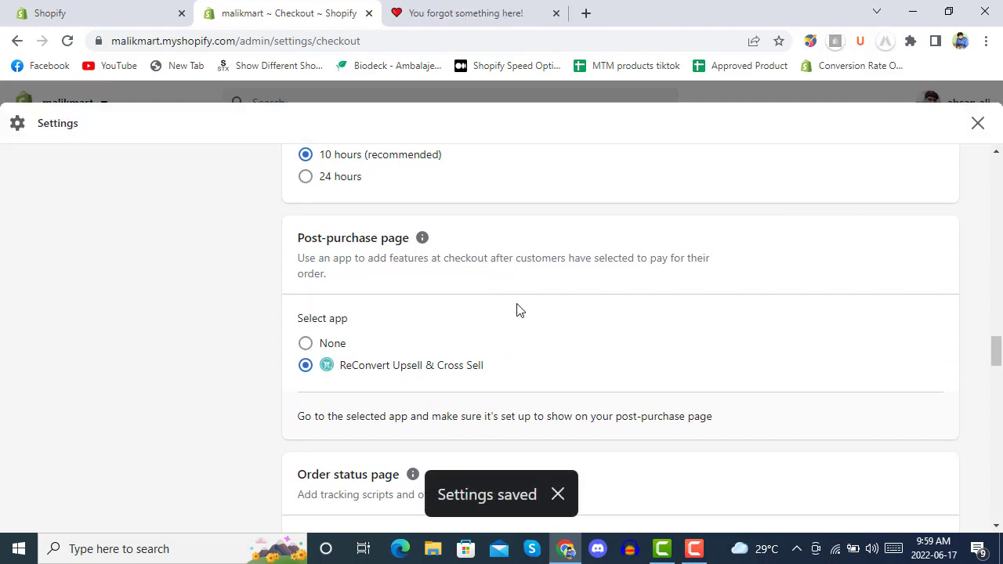
{"action": "left_click", "coordinate": [978, 125]}
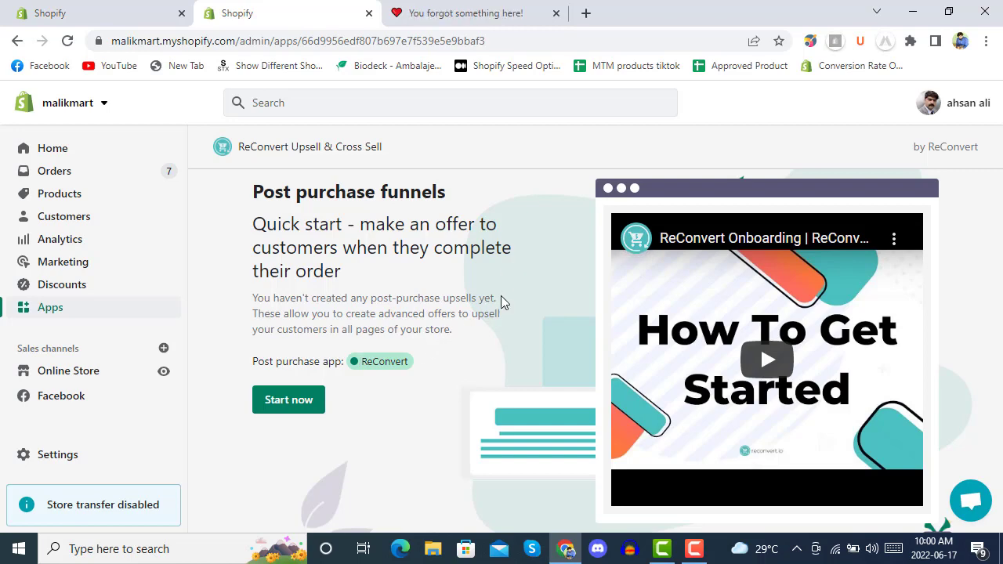
Step: Publish the Conversion monster post-purchase funnel, keeping the 30% maximum discount
{"action": "left_click", "coordinate": [278, 409]}
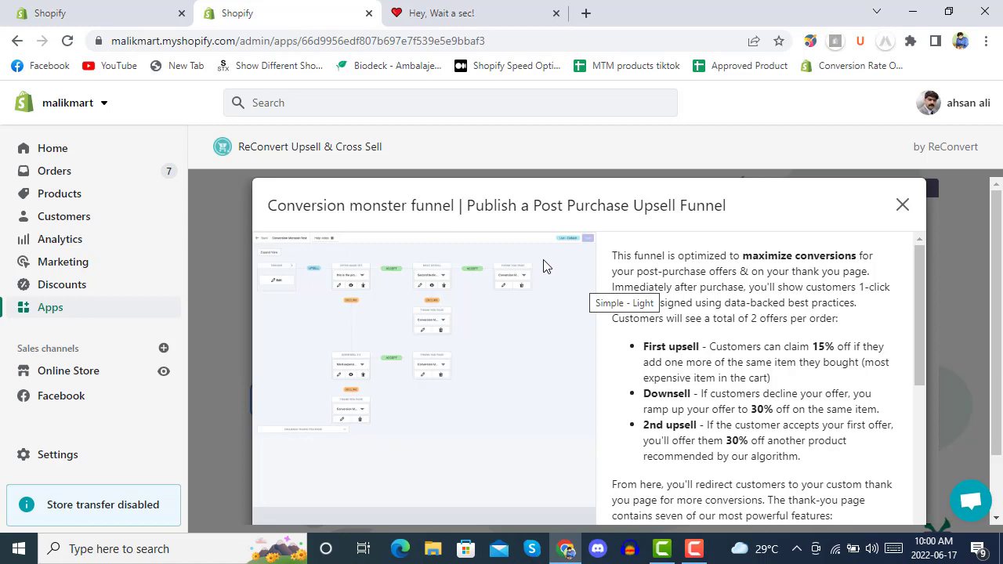
{"action": "scroll", "coordinate": [614, 334], "scroll_direction": "down", "scroll_amount": 3}
{"action": "scroll", "coordinate": [610, 343], "scroll_direction": "up", "scroll_amount": 3}
{"action": "scroll", "coordinate": [553, 324], "scroll_direction": "down", "scroll_amount": 2}
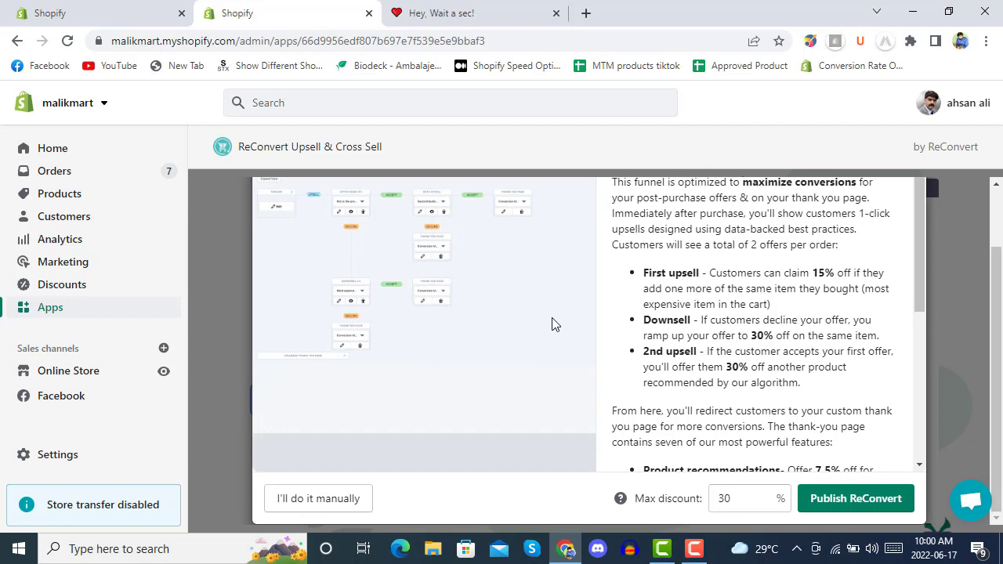
{"action": "scroll", "coordinate": [560, 325], "scroll_direction": "up", "scroll_amount": 1}
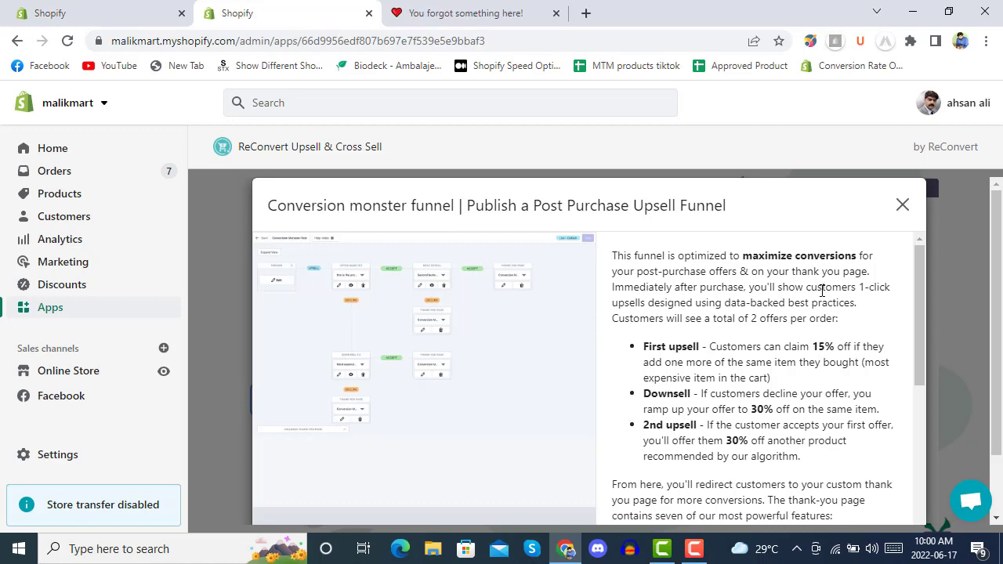
{"action": "scroll", "coordinate": [599, 302], "scroll_direction": "down", "scroll_amount": 6}
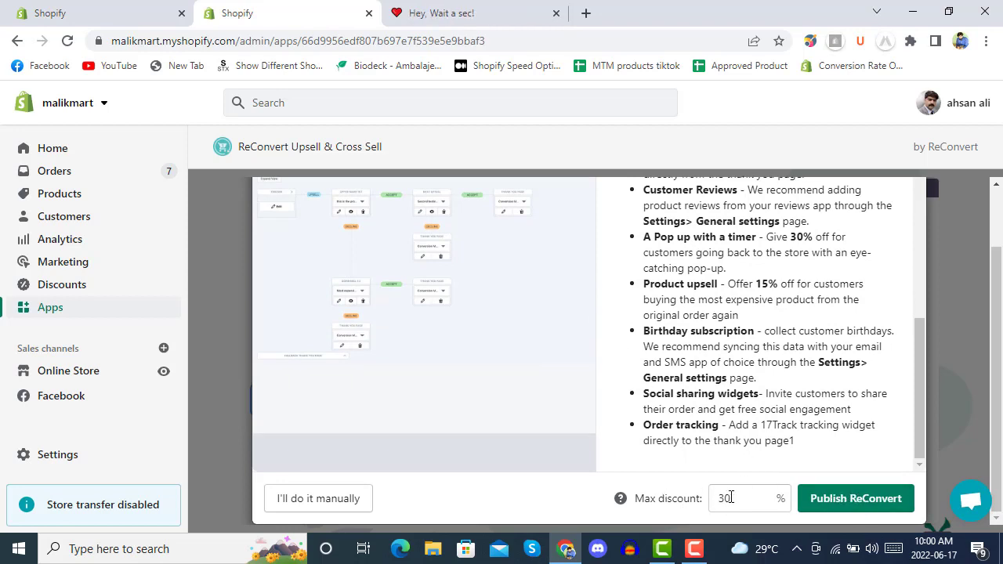
{"action": "left_click", "coordinate": [837, 506]}
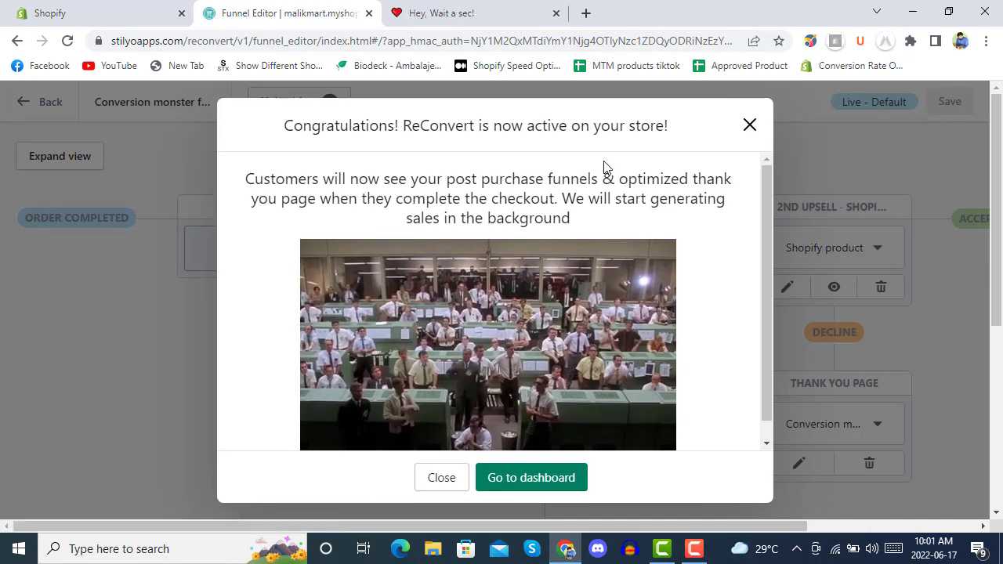
Step: Leave the Congratulations dialog and go to the ReConvert dashboard
{"action": "scroll", "coordinate": [603, 166], "scroll_direction": "down", "scroll_amount": 1}
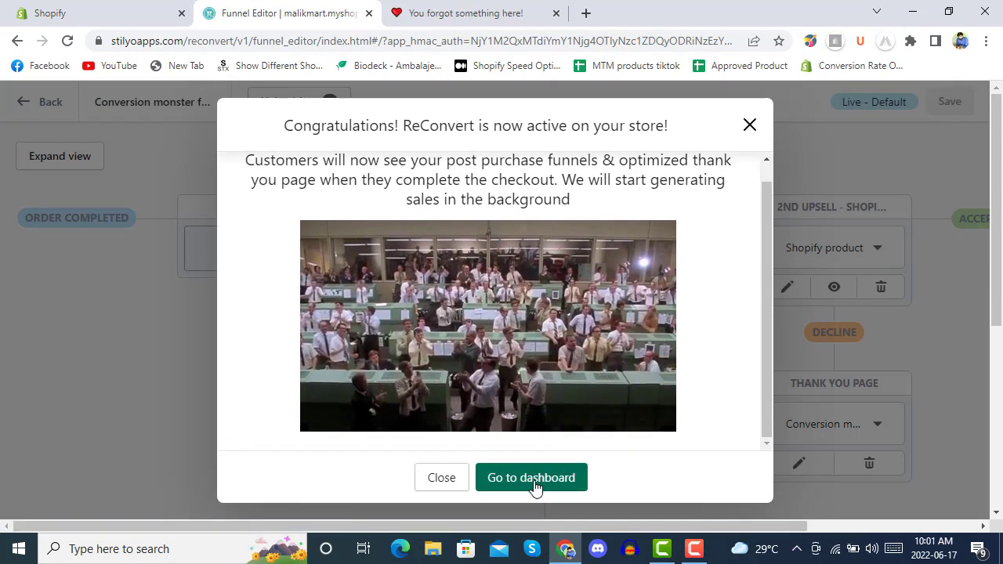
{"action": "left_click", "coordinate": [568, 472]}
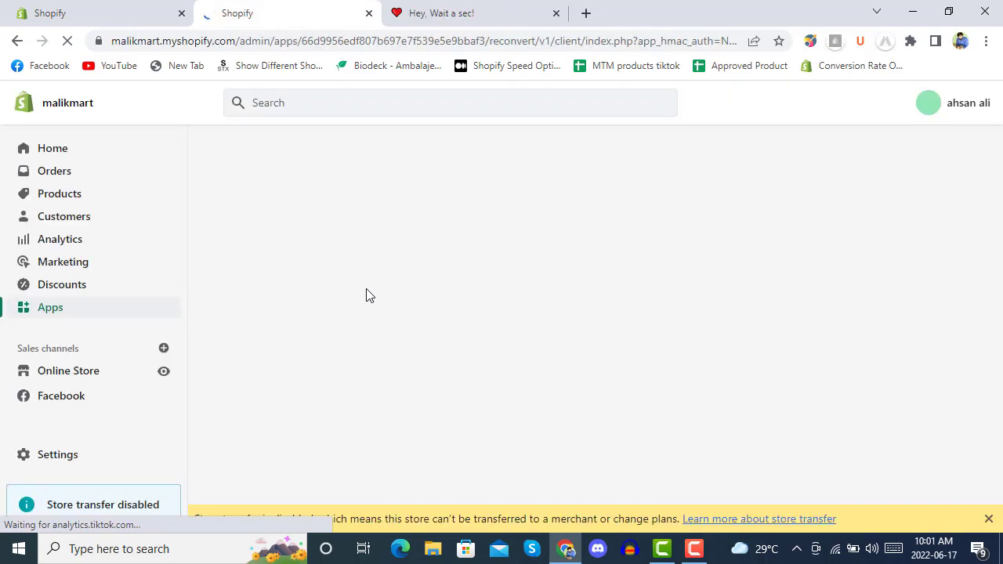
Step: Close the store-transfer banner, review the Rs.0 revenue dashboard, and expand the Thank You Pages menu
{"action": "left_click", "coordinate": [991, 522]}
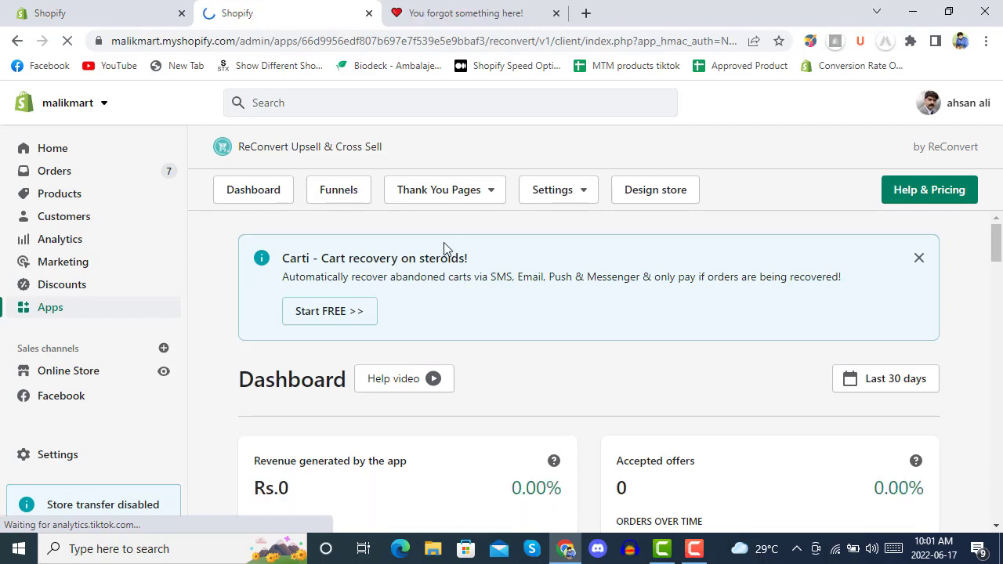
{"action": "scroll", "coordinate": [494, 248], "scroll_direction": "down", "scroll_amount": 3}
{"action": "scroll", "coordinate": [589, 316], "scroll_direction": "up", "scroll_amount": 1}
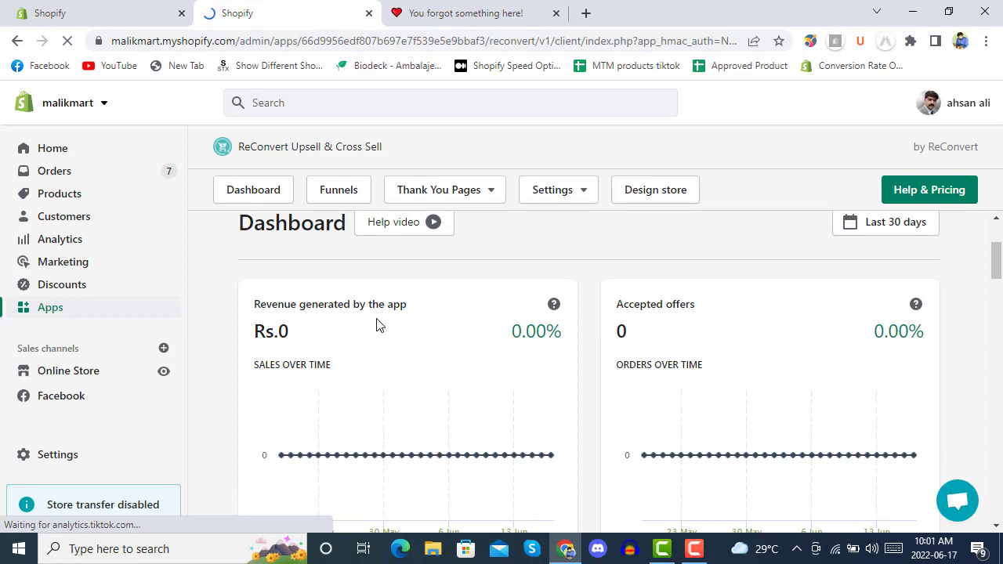
{"action": "scroll", "coordinate": [589, 317], "scroll_direction": "down", "scroll_amount": 1}
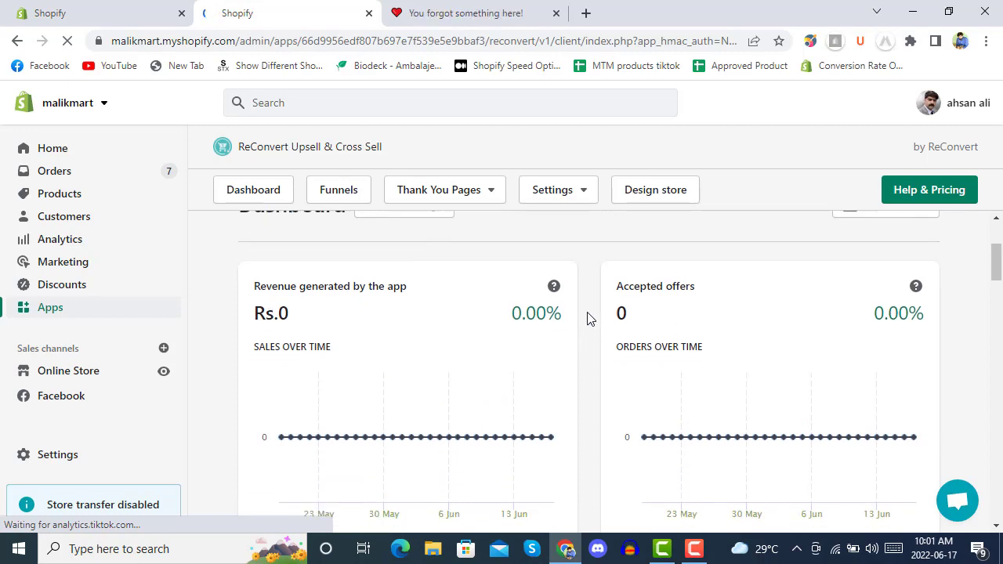
{"action": "scroll", "coordinate": [589, 318], "scroll_direction": "down", "scroll_amount": 4}
{"action": "scroll", "coordinate": [593, 331], "scroll_direction": "down", "scroll_amount": 2}
{"action": "scroll", "coordinate": [599, 326], "scroll_direction": "down", "scroll_amount": 2}
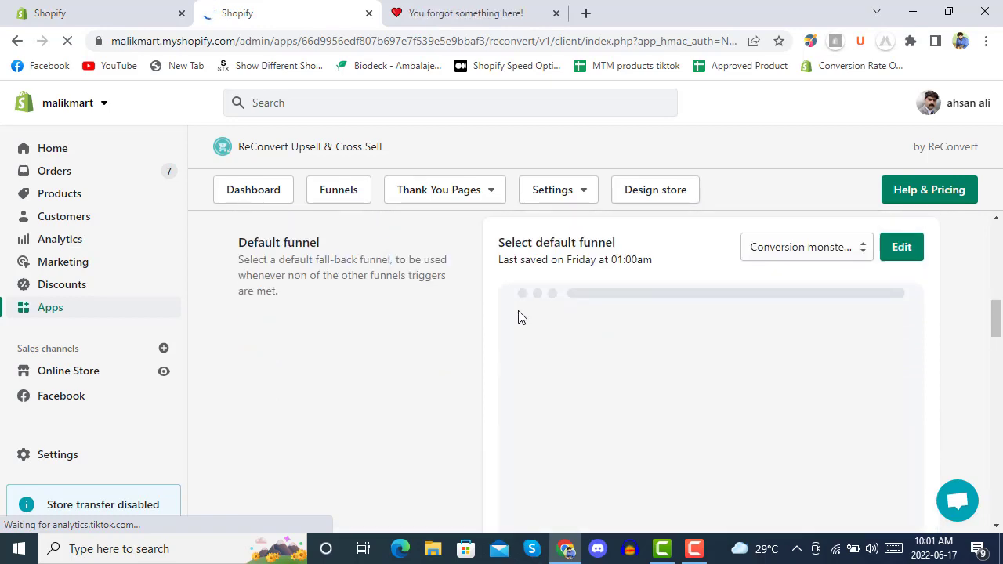
{"action": "scroll", "coordinate": [521, 317], "scroll_direction": "up", "scroll_amount": 5}
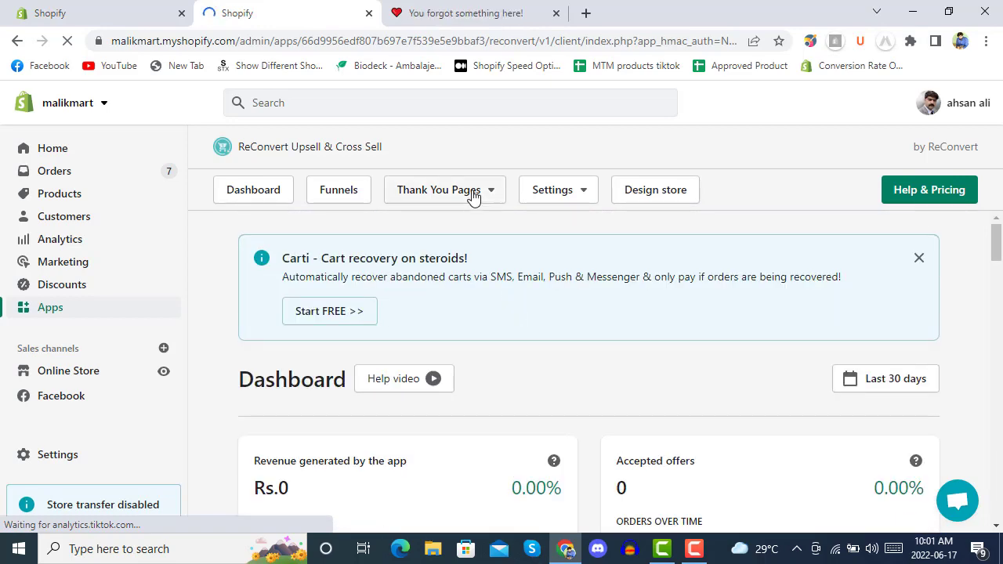
{"action": "left_click", "coordinate": [470, 197]}
Step: Open the Default thank-you page (Conversion monster template) for customizing in the ReConvert editor
{"action": "left_click", "coordinate": [437, 234]}
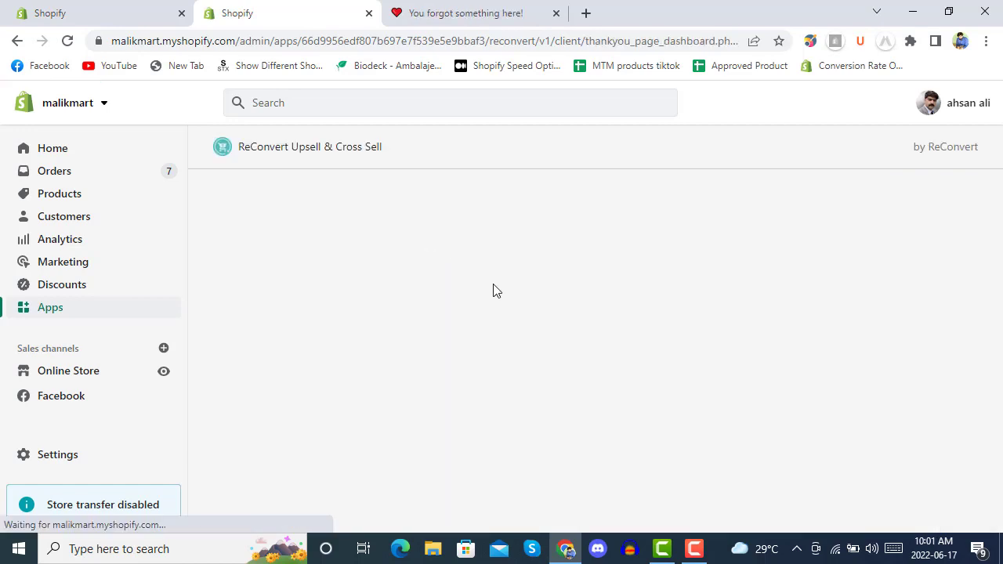
{"action": "scroll", "coordinate": [440, 287], "scroll_direction": "down", "scroll_amount": 2}
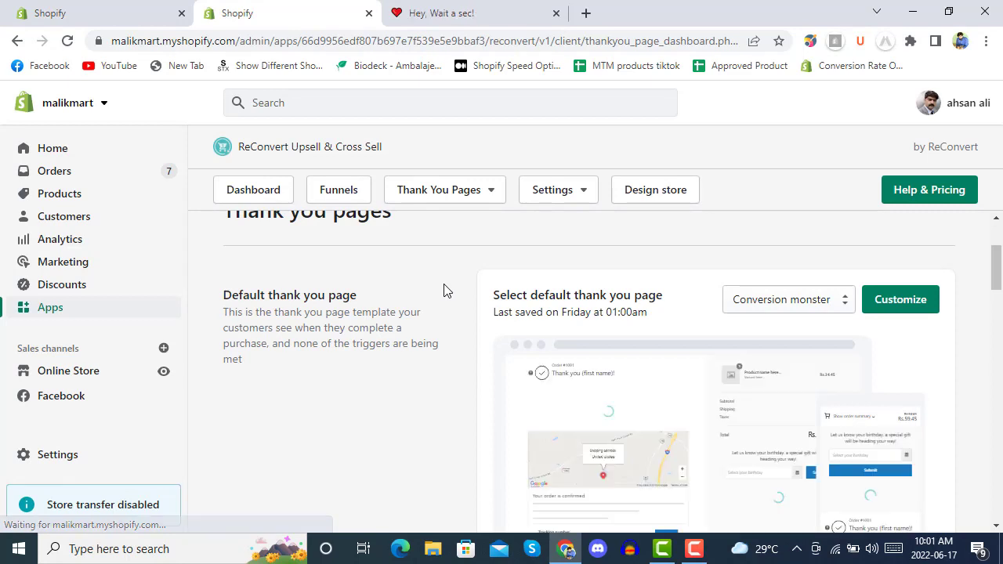
{"action": "scroll", "coordinate": [443, 291], "scroll_direction": "down", "scroll_amount": 2}
{"action": "scroll", "coordinate": [455, 291], "scroll_direction": "up", "scroll_amount": 1}
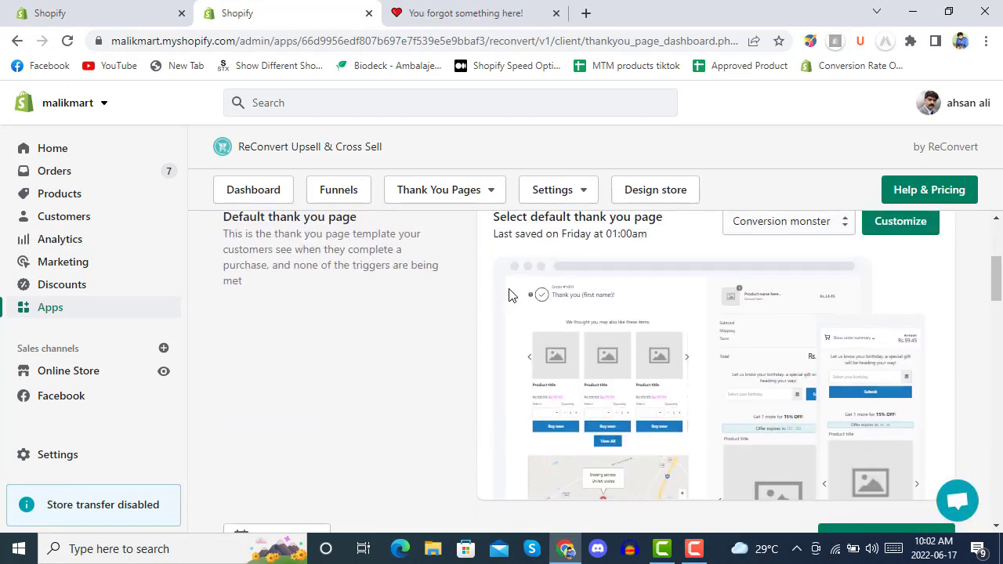
{"action": "scroll", "coordinate": [579, 306], "scroll_direction": "up", "scroll_amount": 1}
{"action": "left_click", "coordinate": [902, 297]}
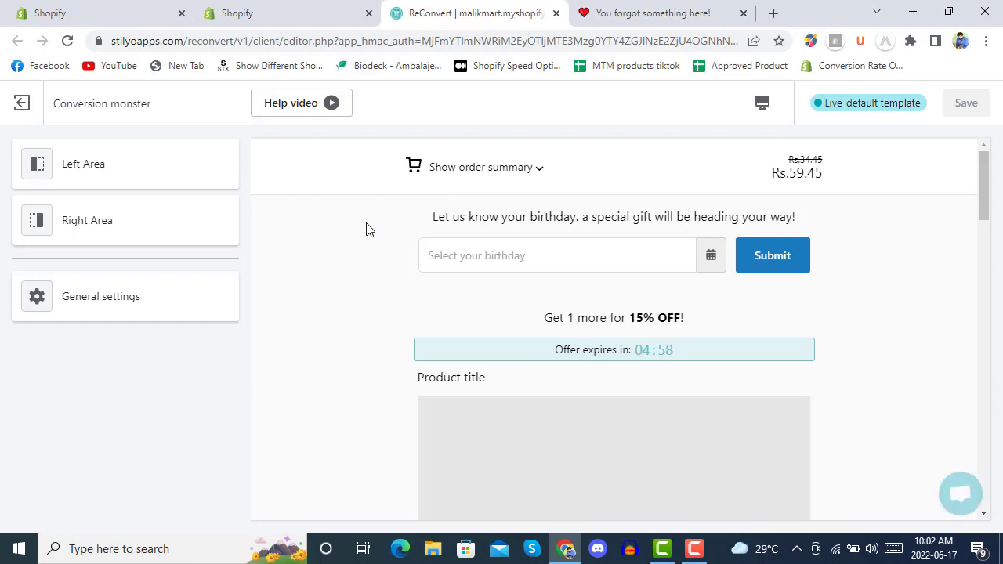
Step: Open the Product recommendations section and expand its Title settings
{"action": "scroll", "coordinate": [366, 228], "scroll_direction": "down", "scroll_amount": 2}
{"action": "scroll", "coordinate": [366, 229], "scroll_direction": "down", "scroll_amount": 3}
{"action": "scroll", "coordinate": [366, 229], "scroll_direction": "up", "scroll_amount": 5}
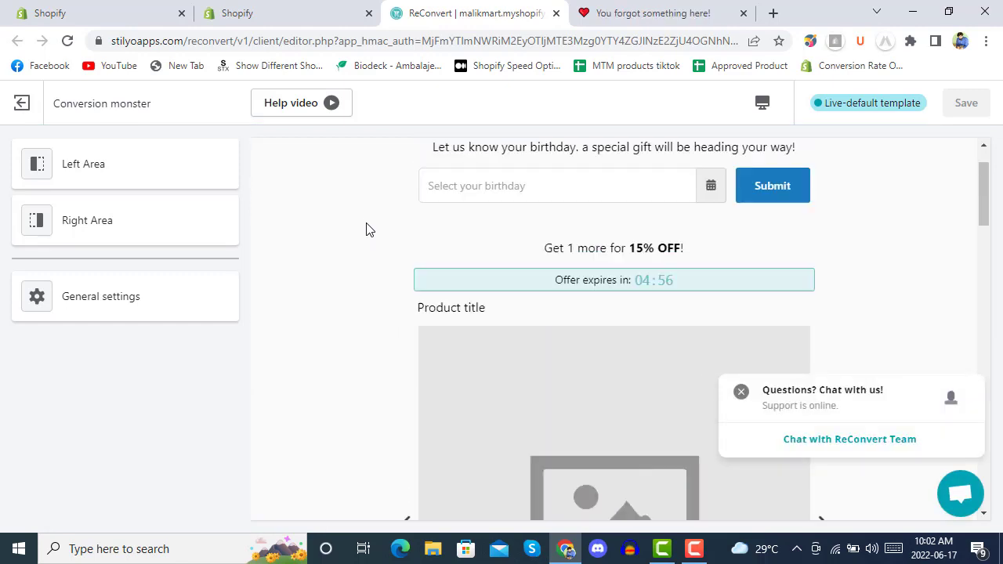
{"action": "left_click", "coordinate": [123, 173]}
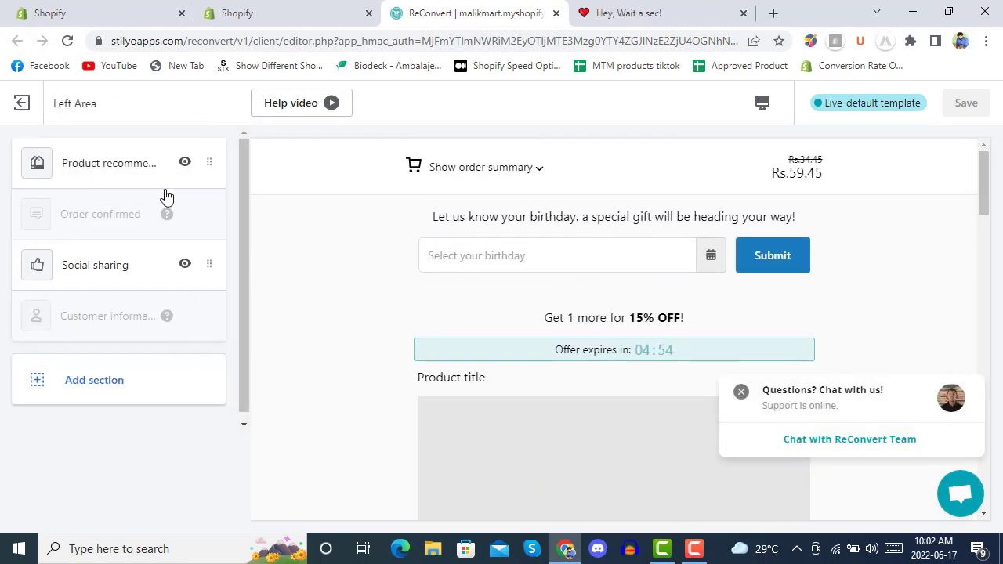
{"action": "left_click", "coordinate": [90, 168]}
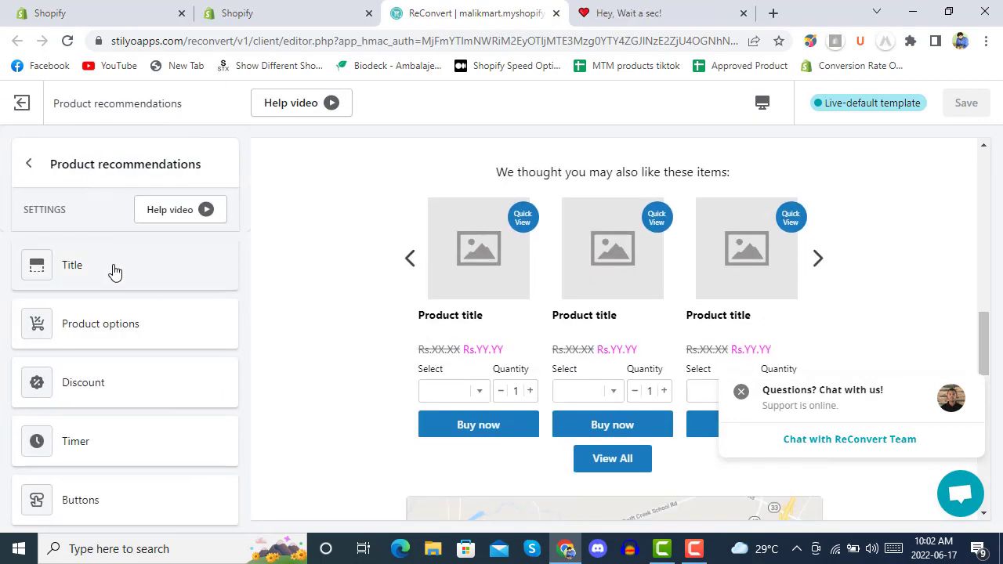
{"action": "scroll", "coordinate": [112, 271], "scroll_direction": "down", "scroll_amount": 2}
{"action": "scroll", "coordinate": [113, 270], "scroll_direction": "up", "scroll_amount": 1}
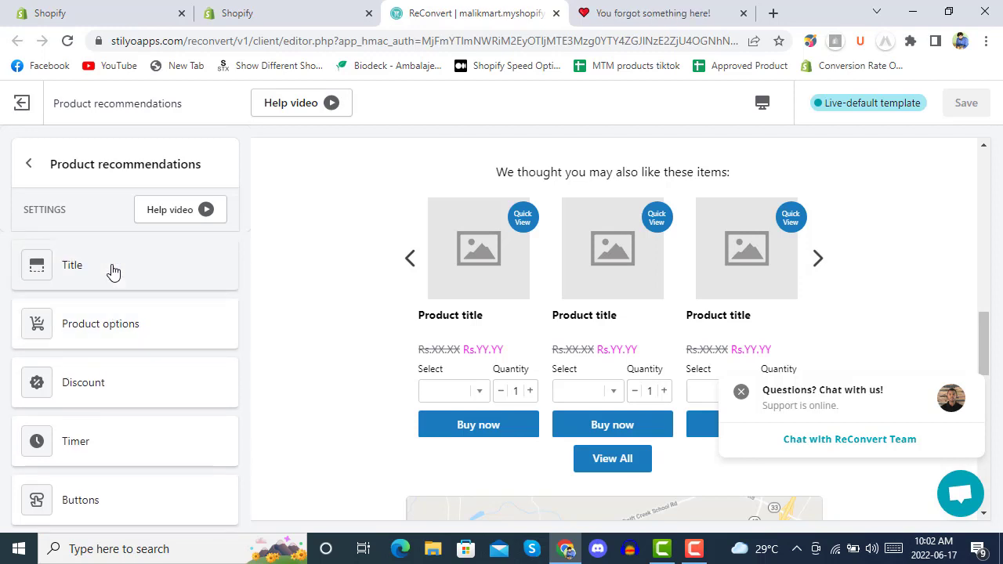
{"action": "left_click", "coordinate": [111, 271]}
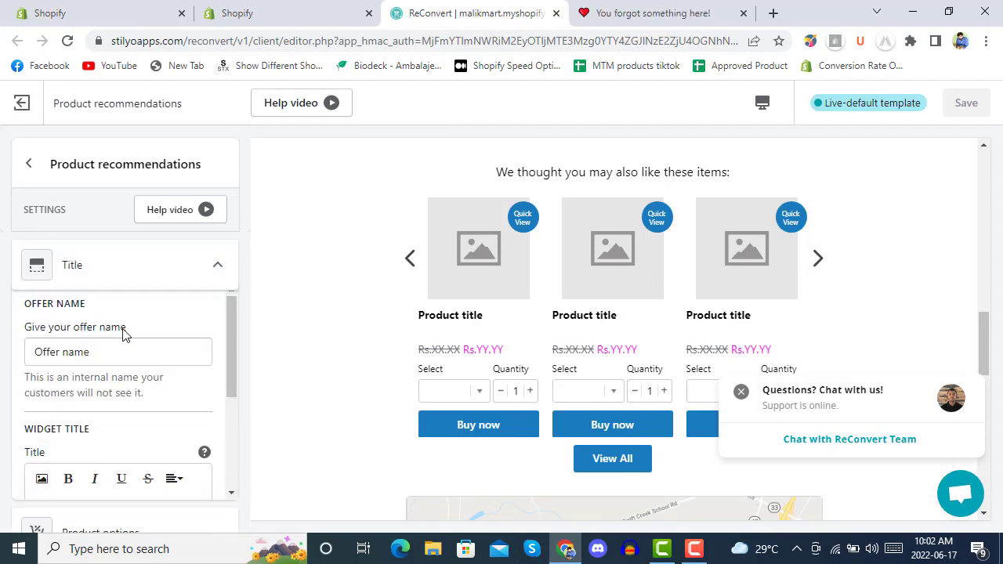
Step: Replace the offer name with 'reconverthankuoffer', keeping the widget title shown above the widget
{"action": "scroll", "coordinate": [128, 345], "scroll_direction": "down", "scroll_amount": 2}
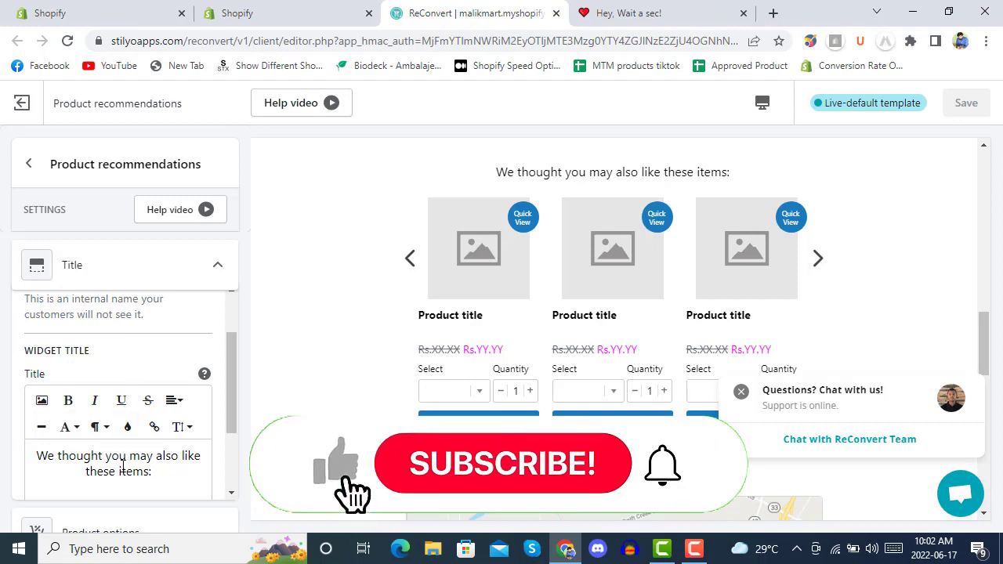
{"action": "scroll", "coordinate": [379, 275], "scroll_direction": "up", "scroll_amount": 4}
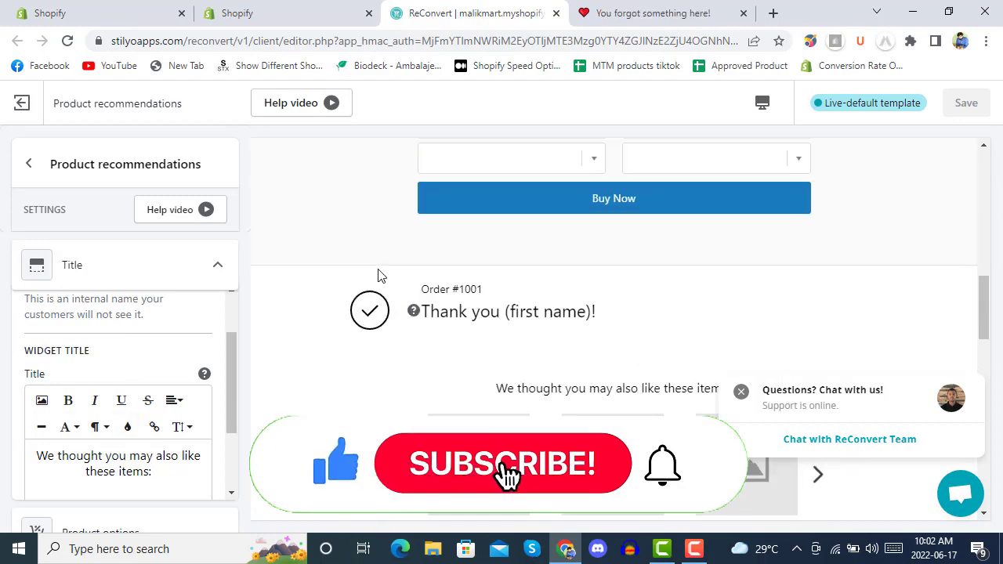
{"action": "scroll", "coordinate": [383, 290], "scroll_direction": "down", "scroll_amount": 2}
{"action": "scroll", "coordinate": [109, 322], "scroll_direction": "up", "scroll_amount": 1}
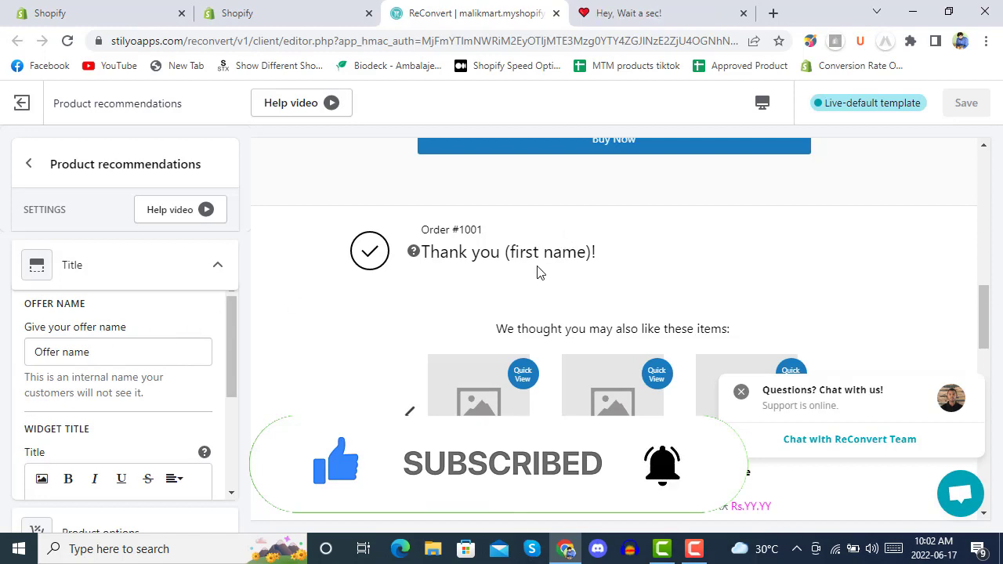
{"action": "scroll", "coordinate": [548, 269], "scroll_direction": "up", "scroll_amount": 10}
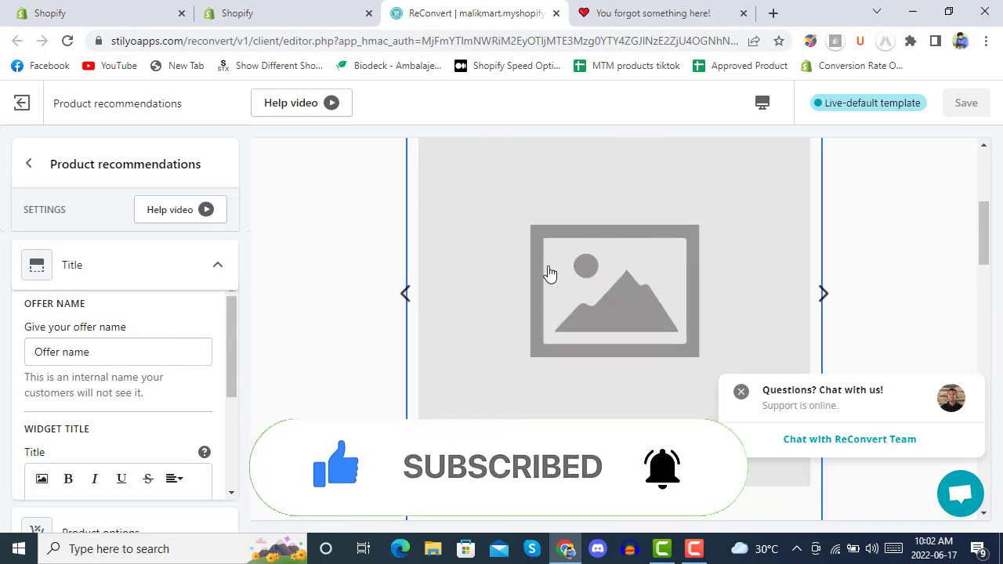
{"action": "scroll", "coordinate": [548, 271], "scroll_direction": "up", "scroll_amount": 1}
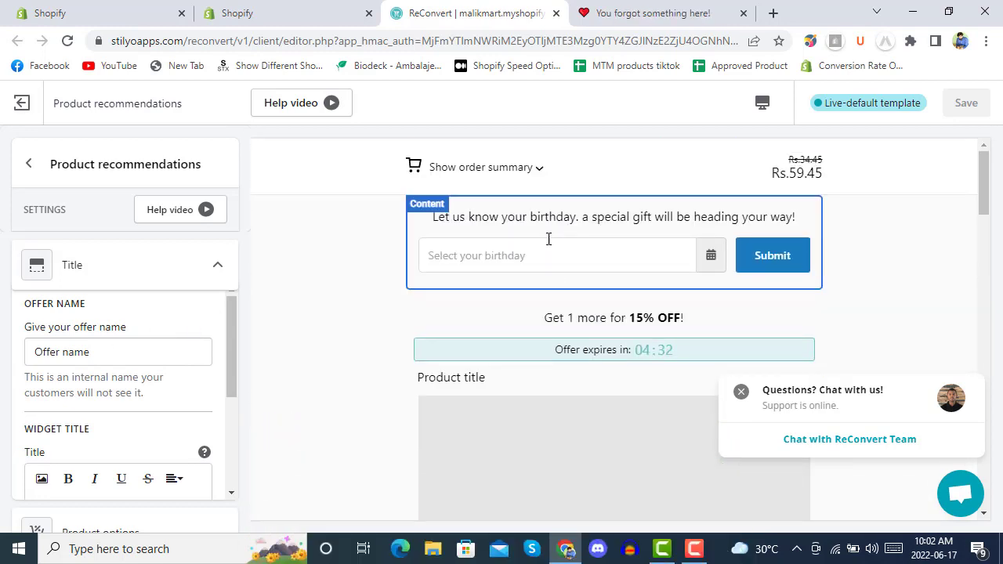
{"action": "left_click", "coordinate": [100, 353]}
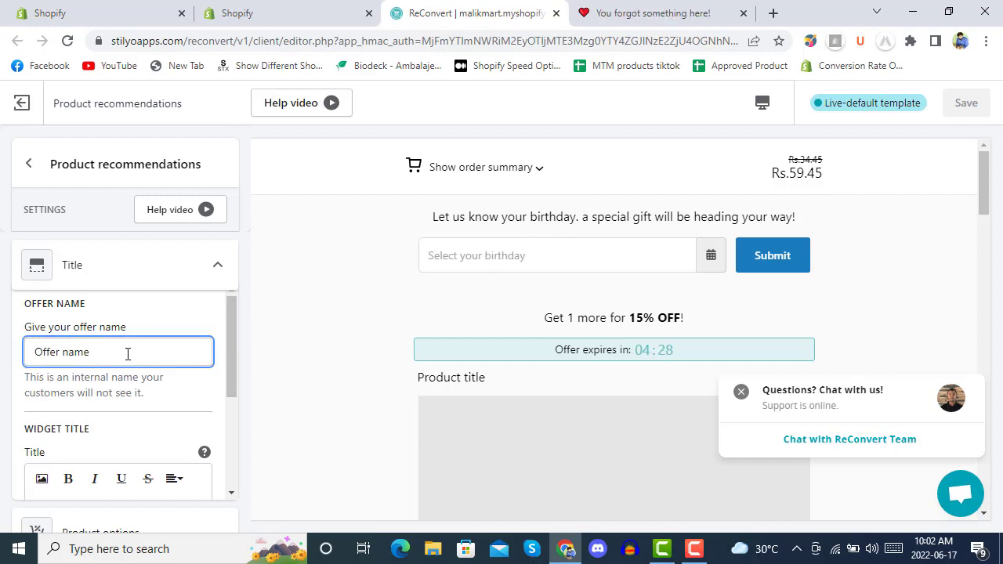
{"action": "left_click_drag", "start_coordinate": [121, 354], "coordinate": [35, 354]}
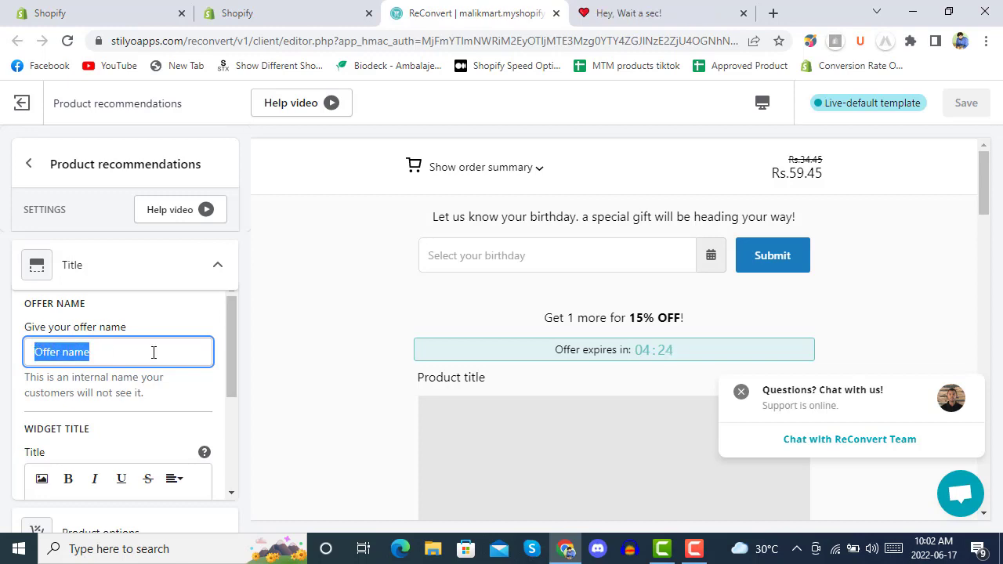
{"action": "type", "text": "reconverthankuoffer"}
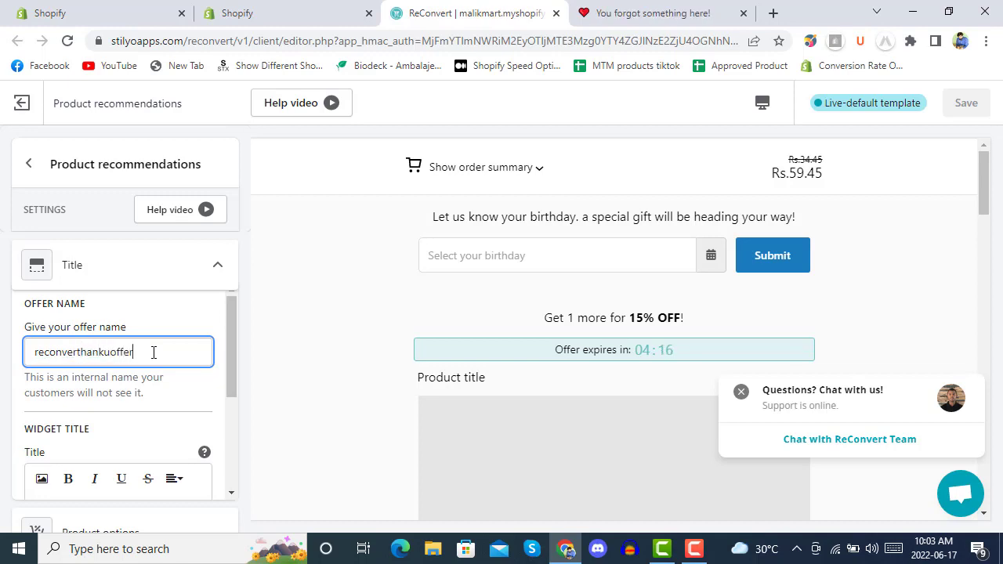
{"action": "scroll", "coordinate": [151, 412], "scroll_direction": "down", "scroll_amount": 3}
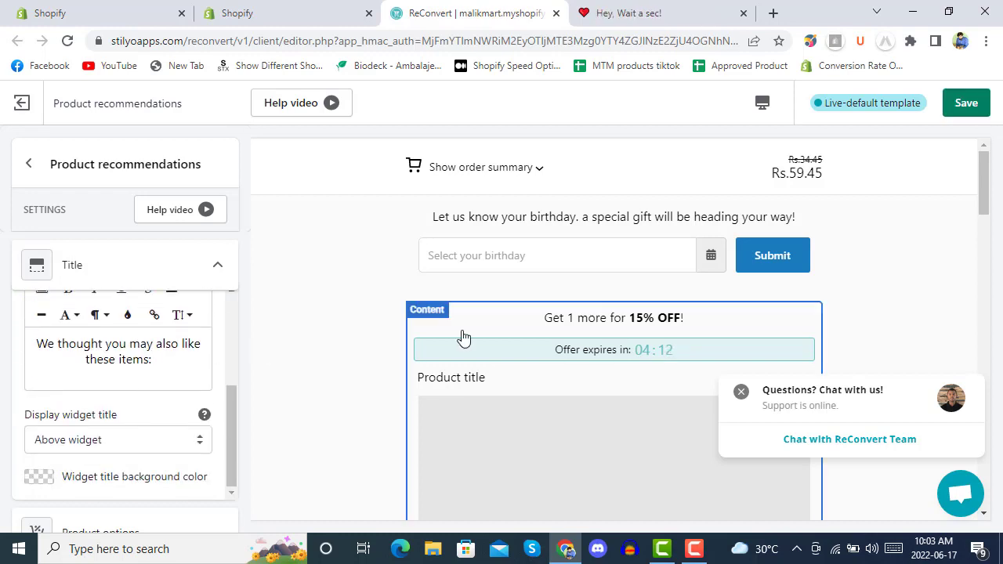
{"action": "scroll", "coordinate": [464, 336], "scroll_direction": "down", "scroll_amount": 8}
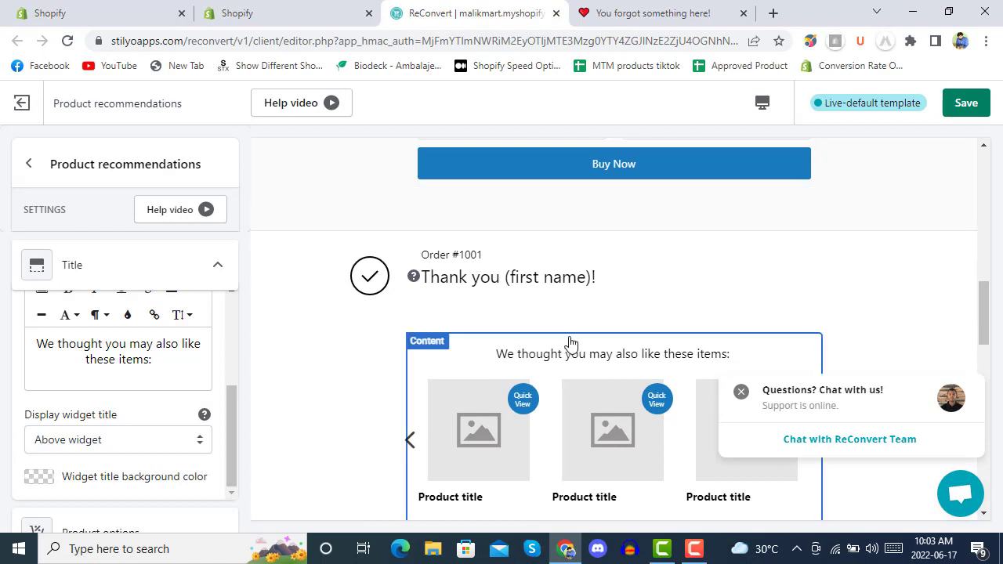
{"action": "scroll", "coordinate": [135, 370], "scroll_direction": "down", "scroll_amount": 2}
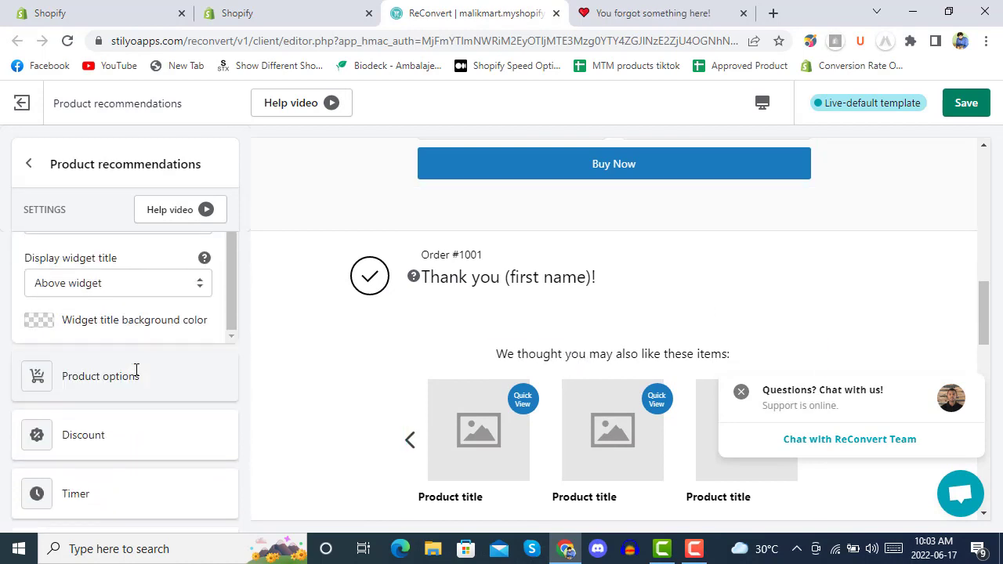
Step: Under Product options, keep Shopify recommendations as the product source
{"action": "left_click", "coordinate": [123, 384]}
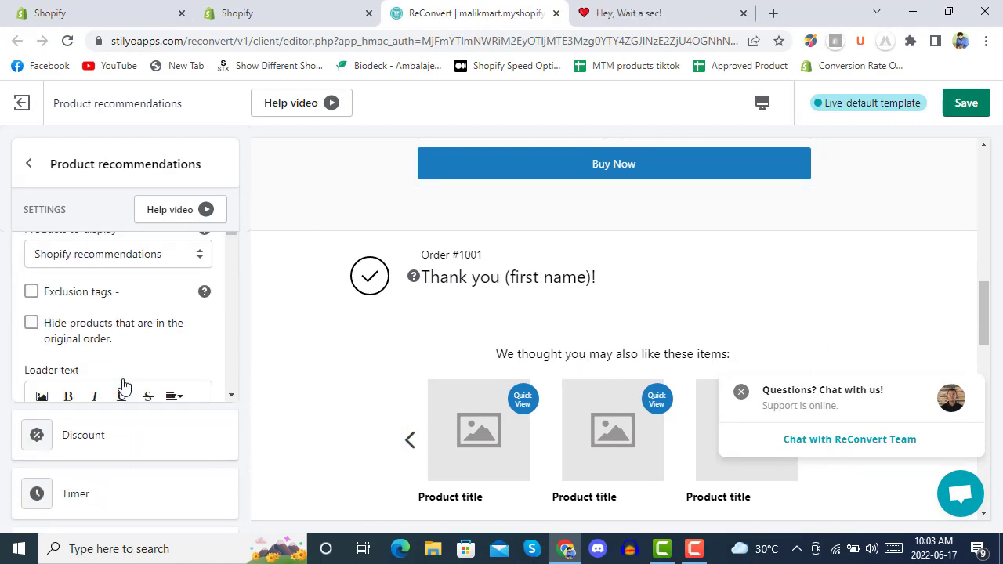
{"action": "scroll", "coordinate": [149, 367], "scroll_direction": "down", "scroll_amount": 1}
{"action": "scroll", "coordinate": [148, 365], "scroll_direction": "up", "scroll_amount": 1}
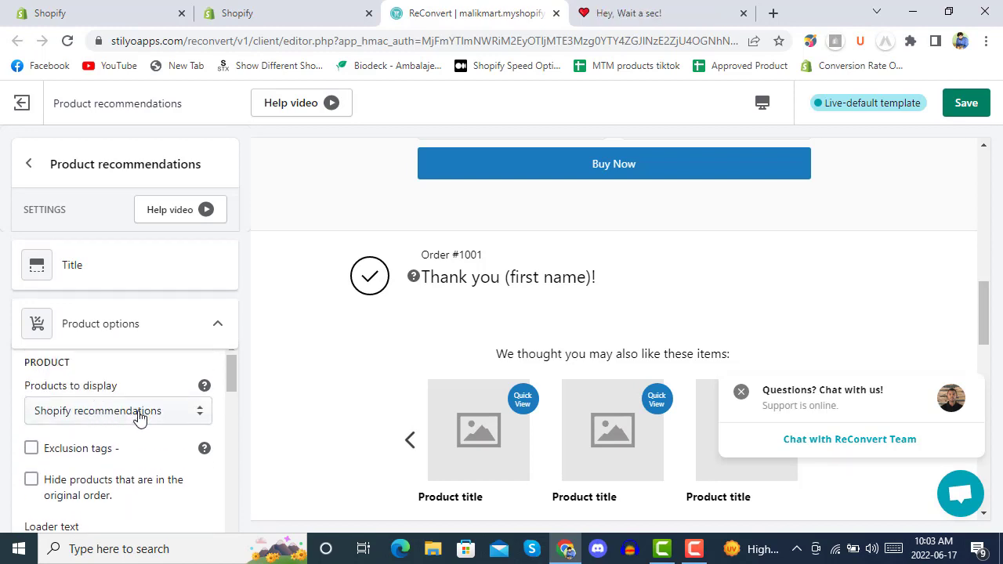
{"action": "left_click", "coordinate": [140, 417]}
{"action": "scroll", "coordinate": [161, 352], "scroll_direction": "down", "scroll_amount": 1}
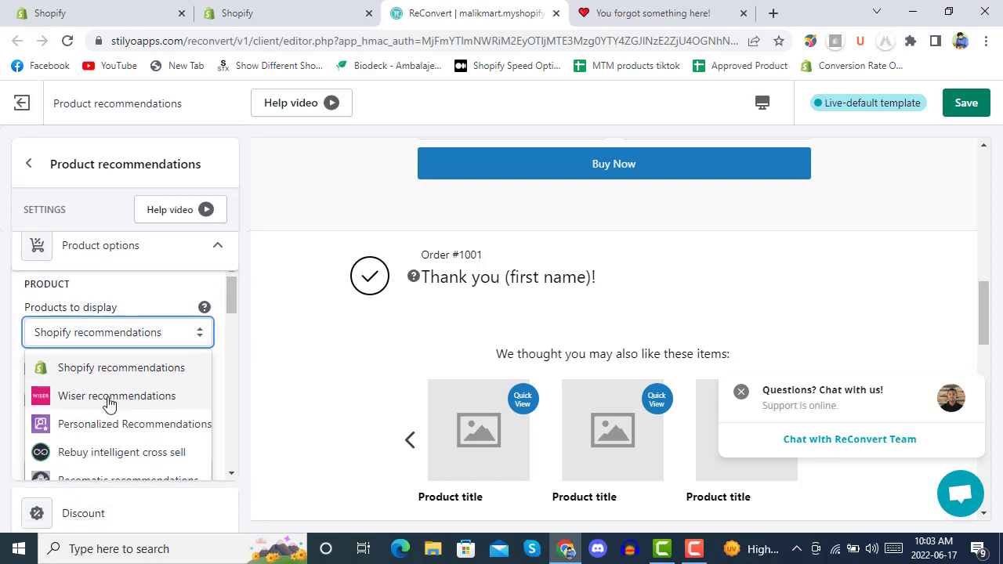
{"action": "scroll", "coordinate": [116, 400], "scroll_direction": "down", "scroll_amount": 1}
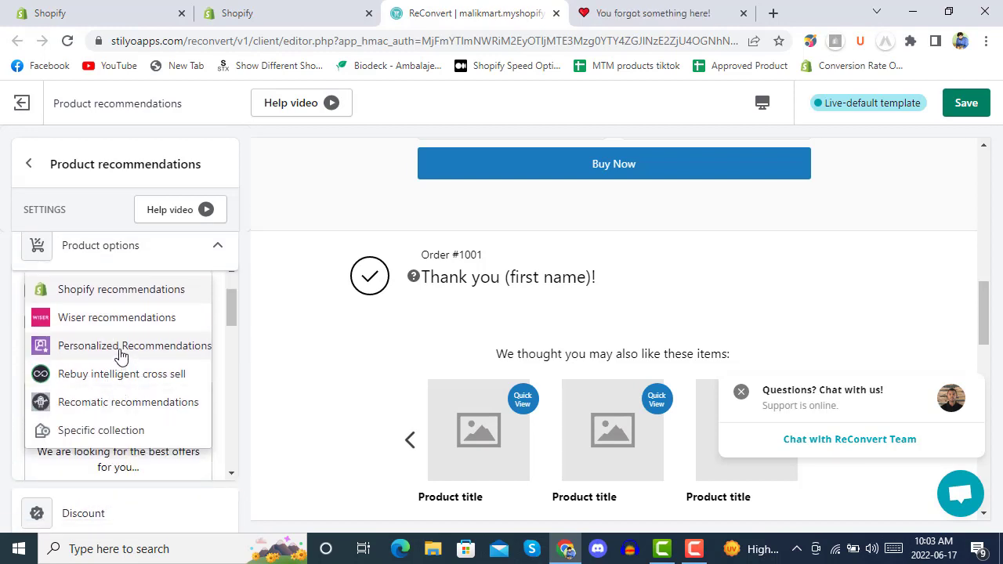
{"action": "scroll", "coordinate": [117, 352], "scroll_direction": "down", "scroll_amount": 1}
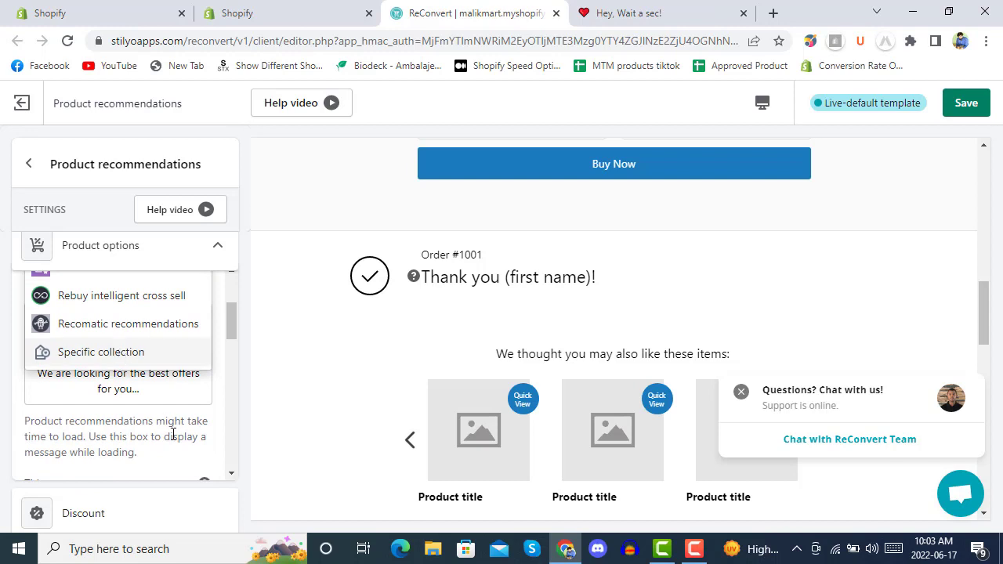
{"action": "scroll", "coordinate": [172, 387], "scroll_direction": "up", "scroll_amount": 1}
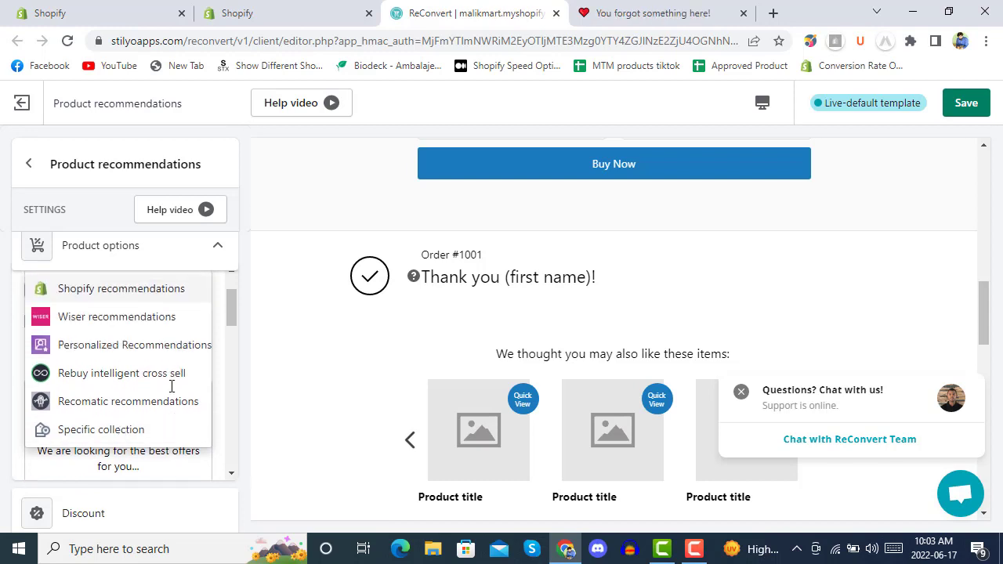
{"action": "left_click", "coordinate": [120, 290]}
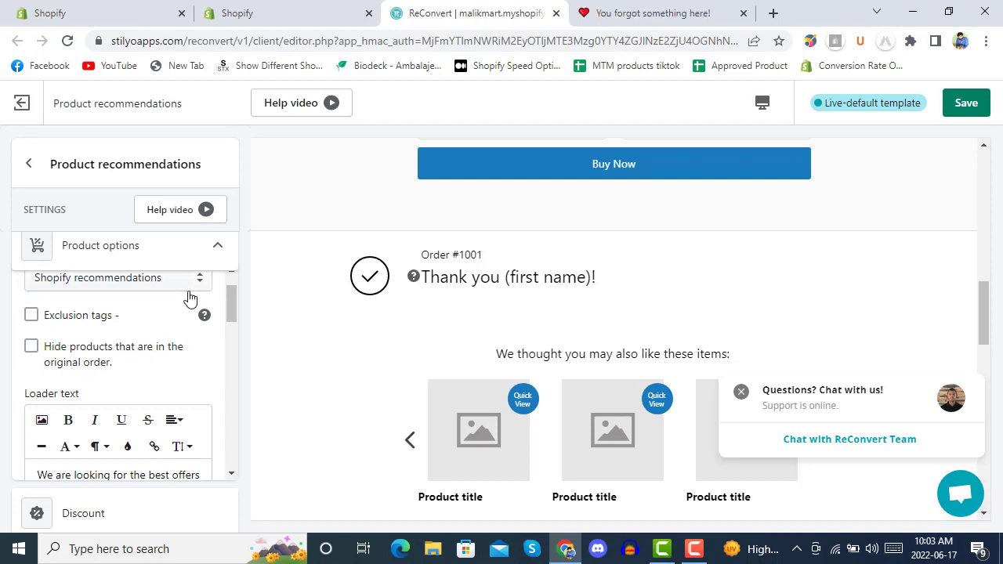
Step: Tick 'Hide products that are in the original order' and review the 12-product widget preview
{"action": "scroll", "coordinate": [188, 293], "scroll_direction": "down", "scroll_amount": 2}
{"action": "scroll", "coordinate": [167, 346], "scroll_direction": "up", "scroll_amount": 1}
{"action": "scroll", "coordinate": [167, 346], "scroll_direction": "up", "scroll_amount": 1}
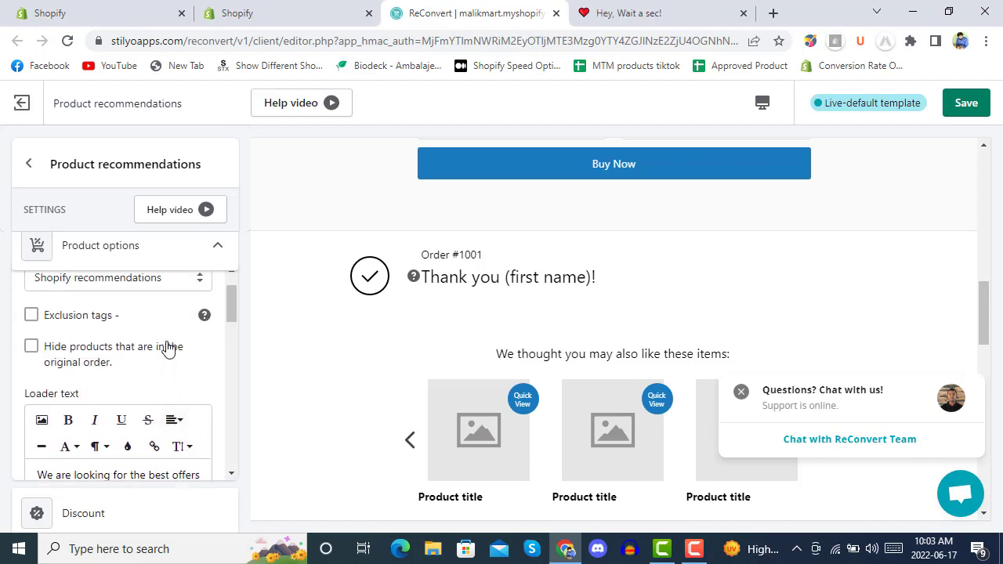
{"action": "left_click", "coordinate": [32, 347]}
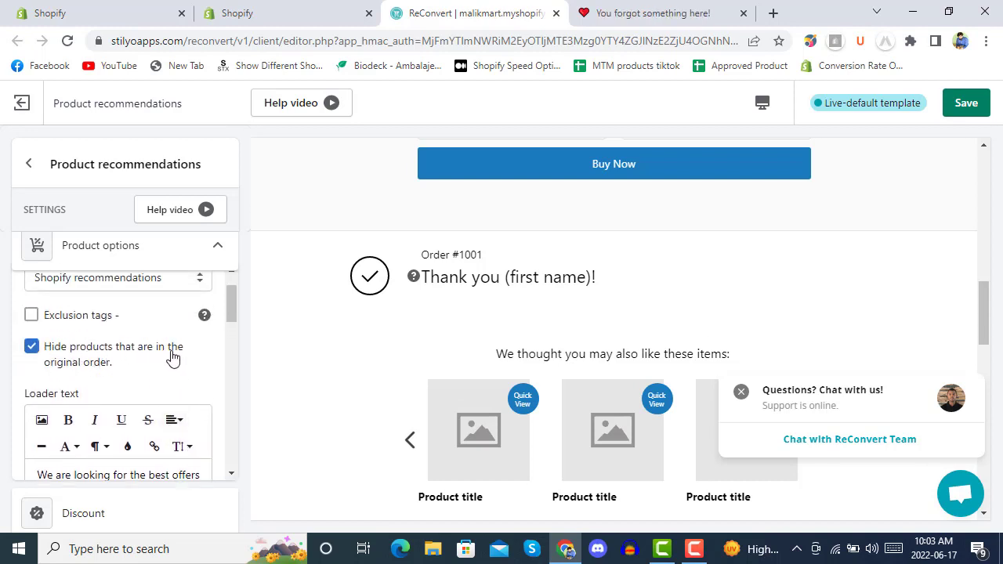
{"action": "scroll", "coordinate": [162, 353], "scroll_direction": "down", "scroll_amount": 2}
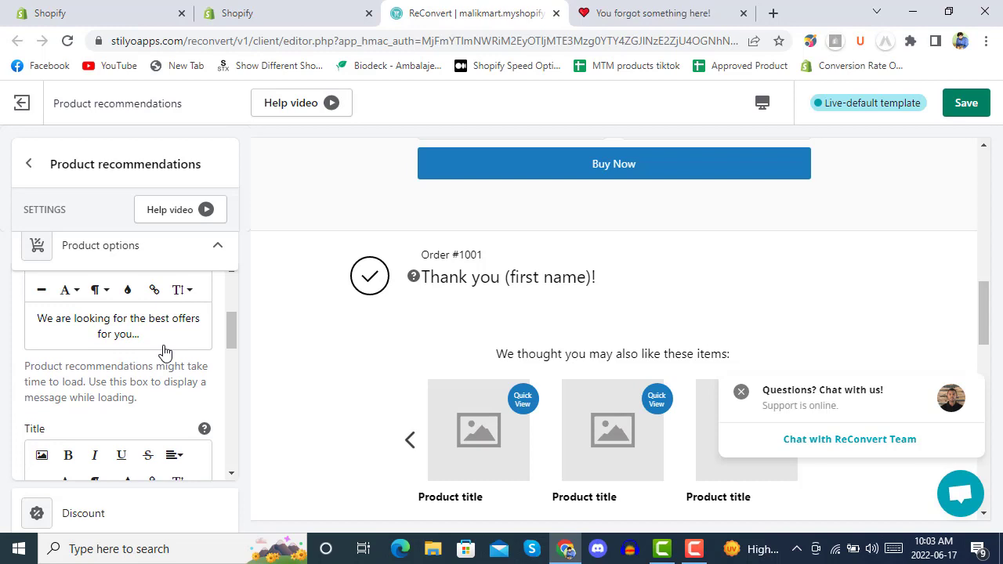
{"action": "scroll", "coordinate": [165, 352], "scroll_direction": "down", "scroll_amount": 2}
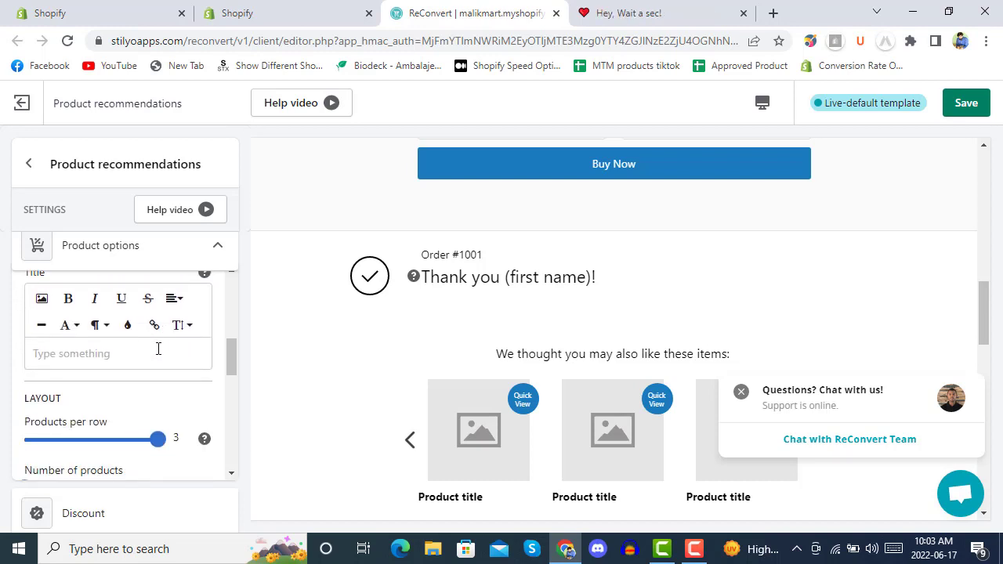
{"action": "scroll", "coordinate": [158, 349], "scroll_direction": "up", "scroll_amount": 1}
{"action": "scroll", "coordinate": [157, 353], "scroll_direction": "down", "scroll_amount": 3}
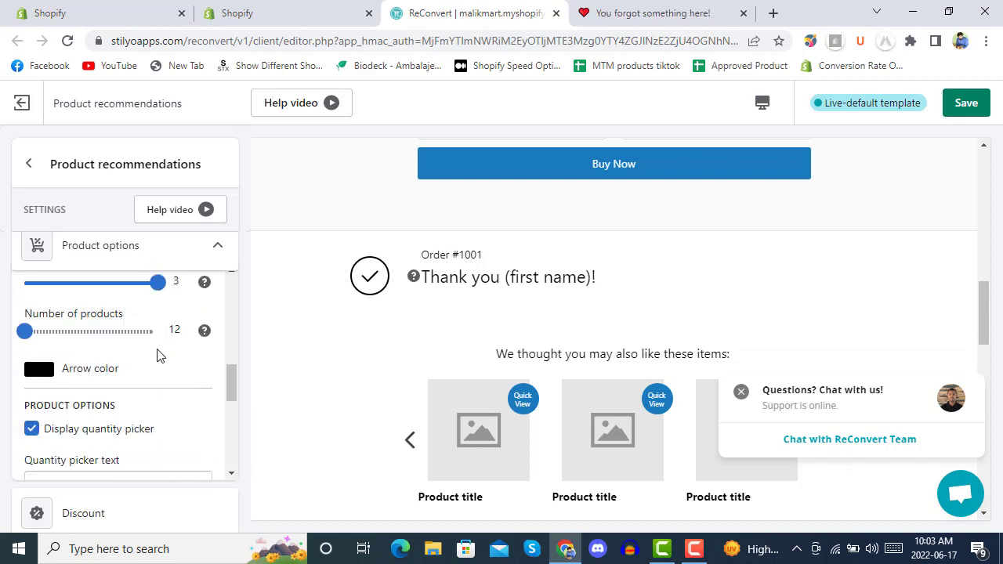
{"action": "scroll", "coordinate": [154, 369], "scroll_direction": "down", "scroll_amount": 2}
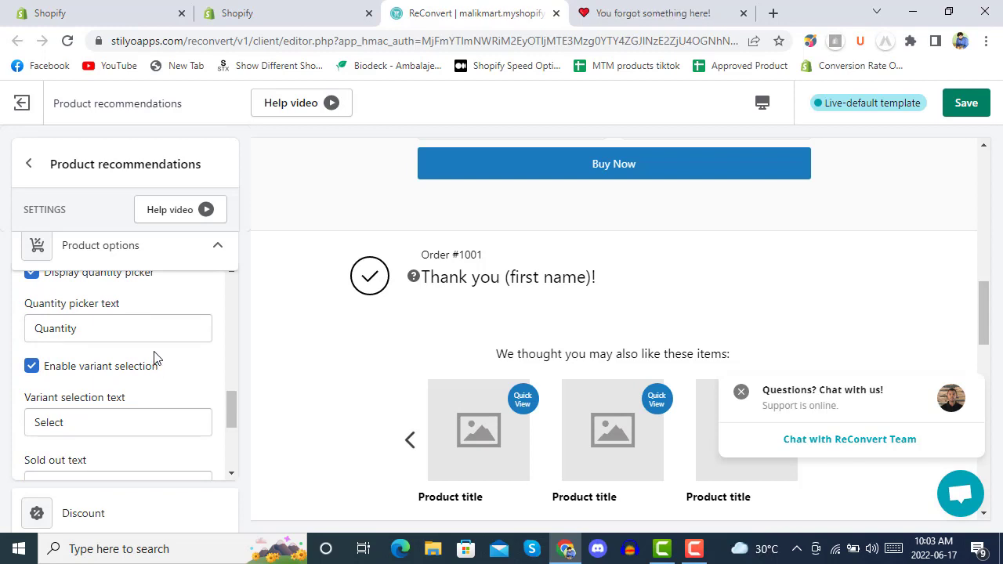
{"action": "scroll", "coordinate": [153, 341], "scroll_direction": "down", "scroll_amount": 3}
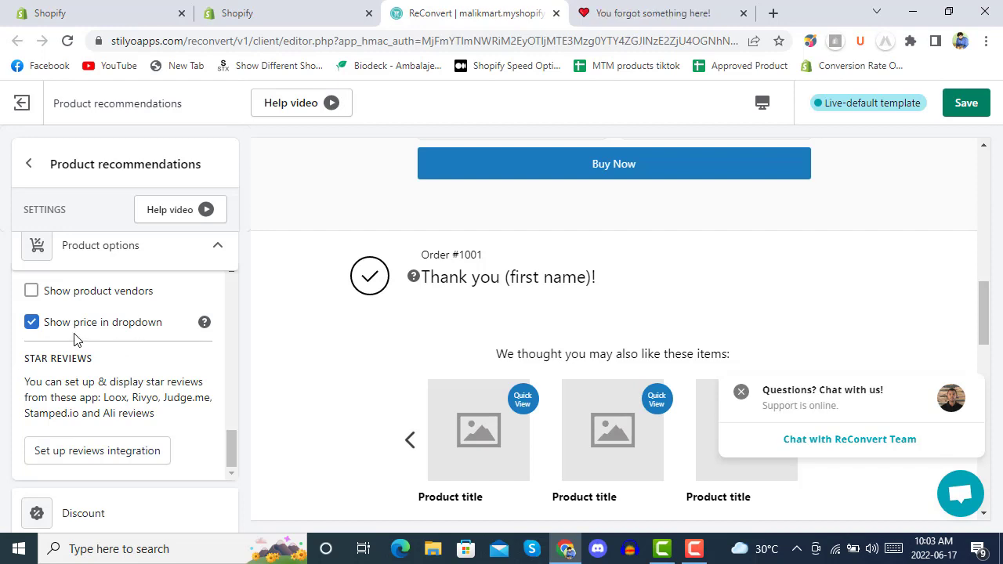
{"action": "scroll", "coordinate": [380, 396], "scroll_direction": "down", "scroll_amount": 2}
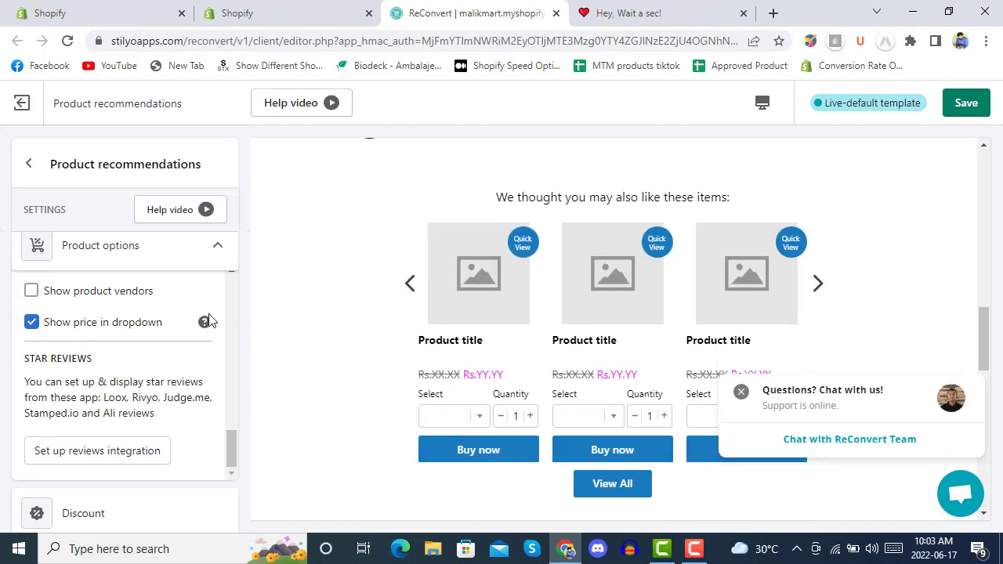
{"action": "scroll", "coordinate": [123, 321], "scroll_direction": "down", "scroll_amount": 2}
{"action": "scroll", "coordinate": [123, 321], "scroll_direction": "up", "scroll_amount": 1}
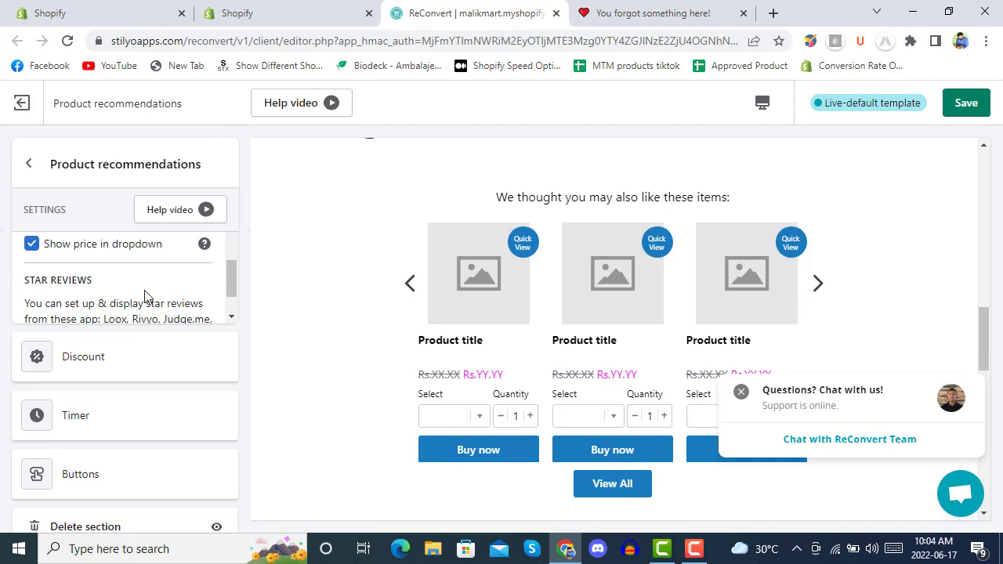
{"action": "scroll", "coordinate": [134, 295], "scroll_direction": "down", "scroll_amount": 1}
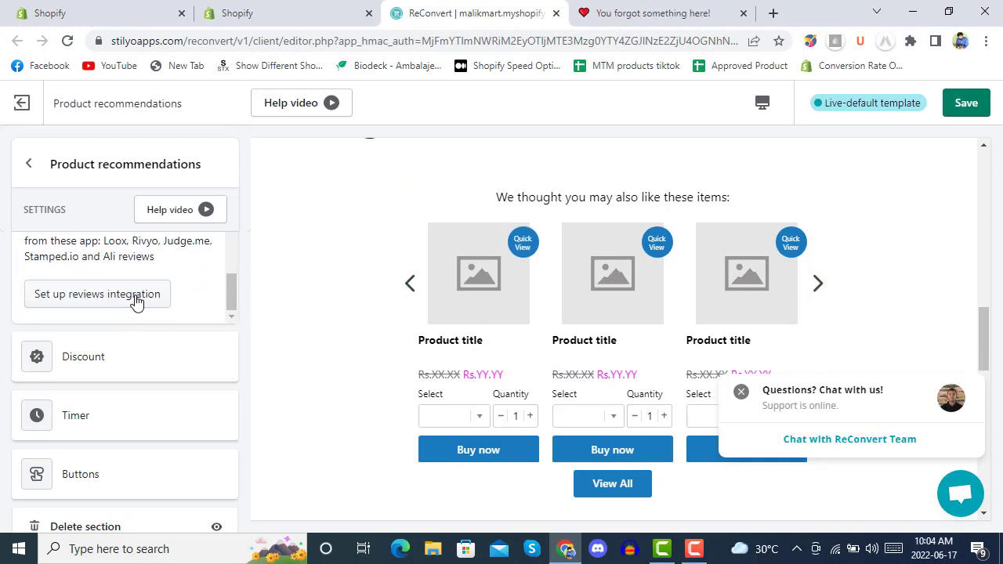
Step: Set up the star reviews integration with Loox as the review app
{"action": "left_click", "coordinate": [102, 302]}
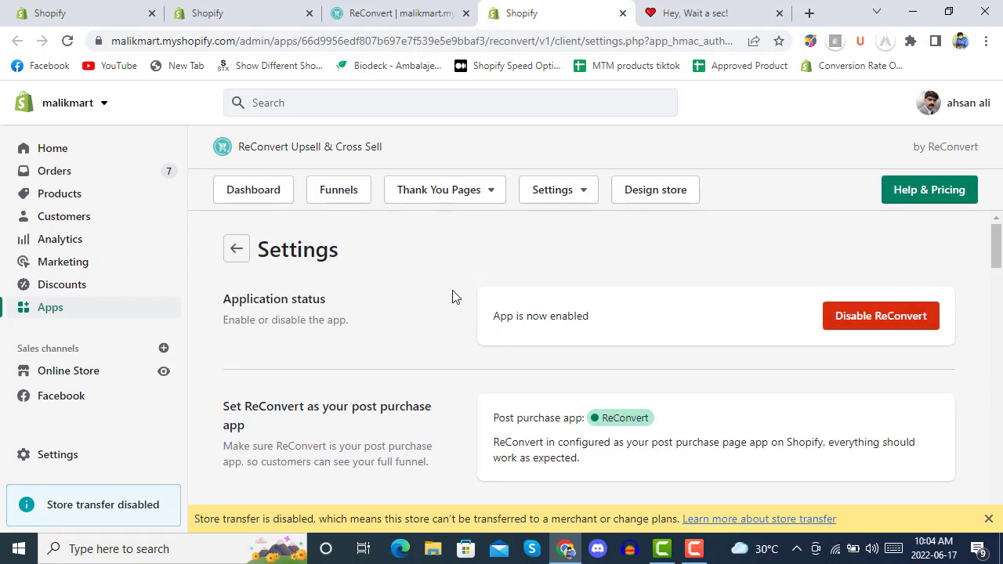
{"action": "scroll", "coordinate": [452, 296], "scroll_direction": "down", "scroll_amount": 2}
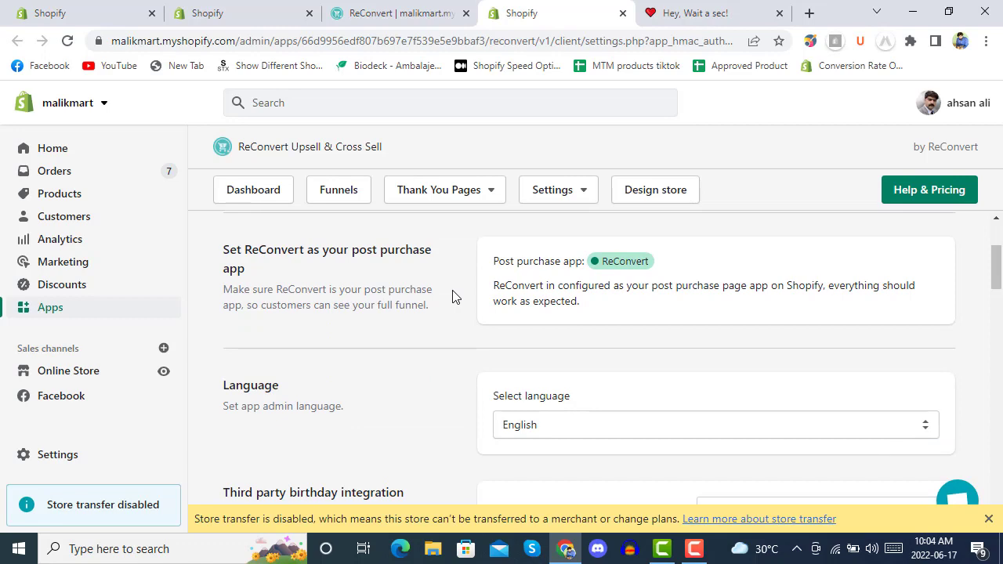
{"action": "scroll", "coordinate": [452, 296], "scroll_direction": "down", "scroll_amount": 5}
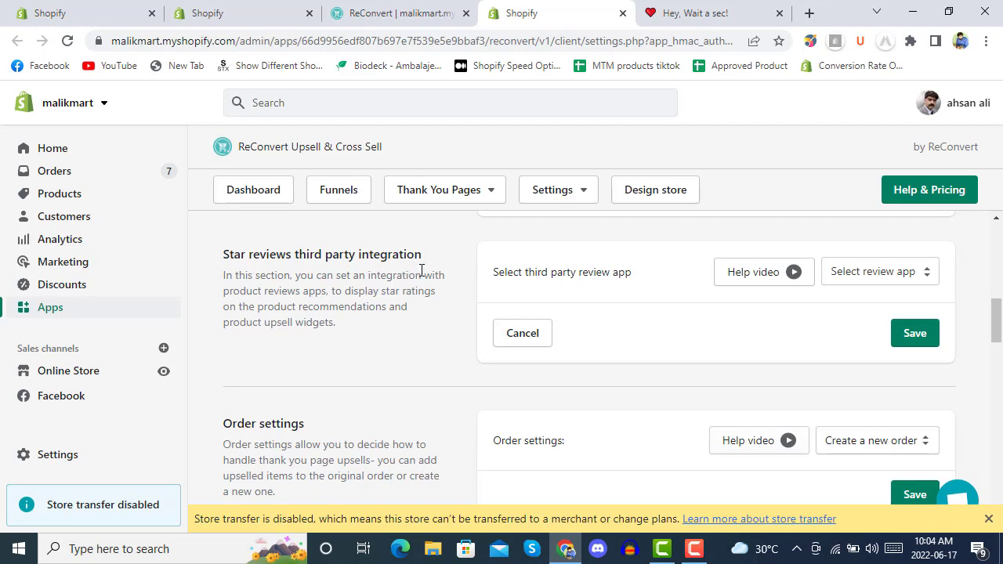
{"action": "left_click", "coordinate": [854, 274]}
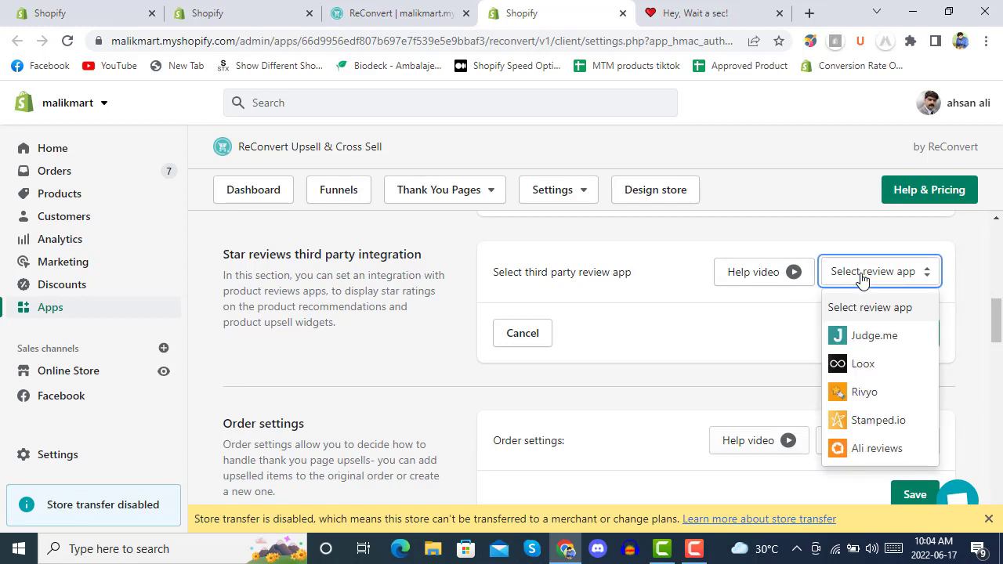
{"action": "scroll", "coordinate": [854, 338], "scroll_direction": "down", "scroll_amount": 1}
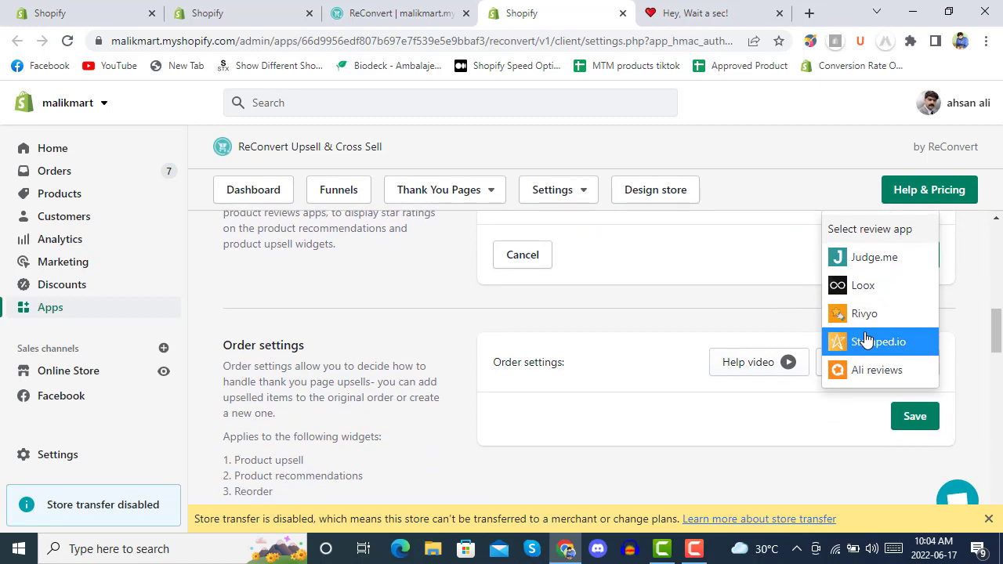
{"action": "scroll", "coordinate": [853, 347], "scroll_direction": "up", "scroll_amount": 1}
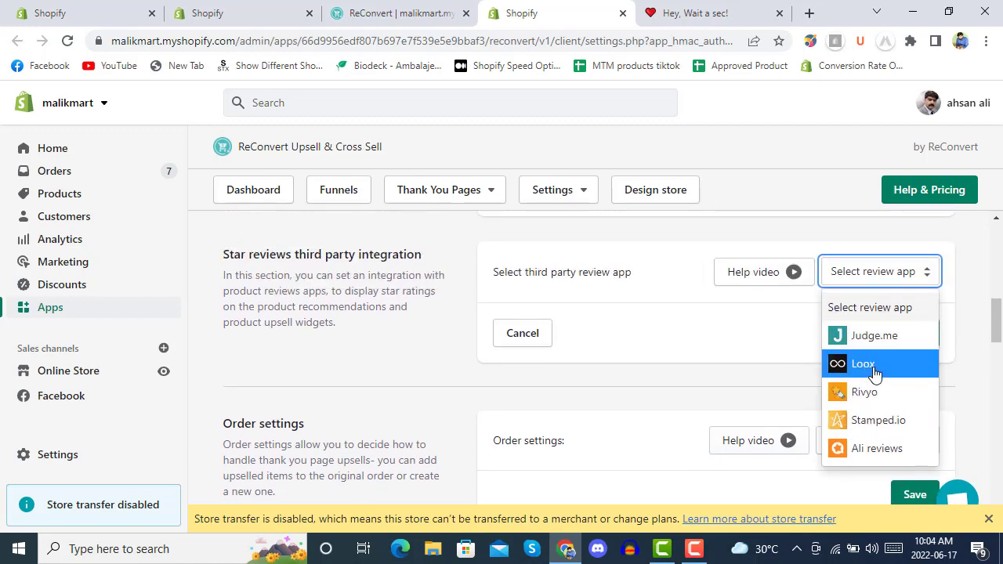
{"action": "left_click", "coordinate": [848, 362]}
Step: Enable the review count alongside star ratings and save the star review settings
{"action": "scroll", "coordinate": [483, 355], "scroll_direction": "down", "scroll_amount": 2}
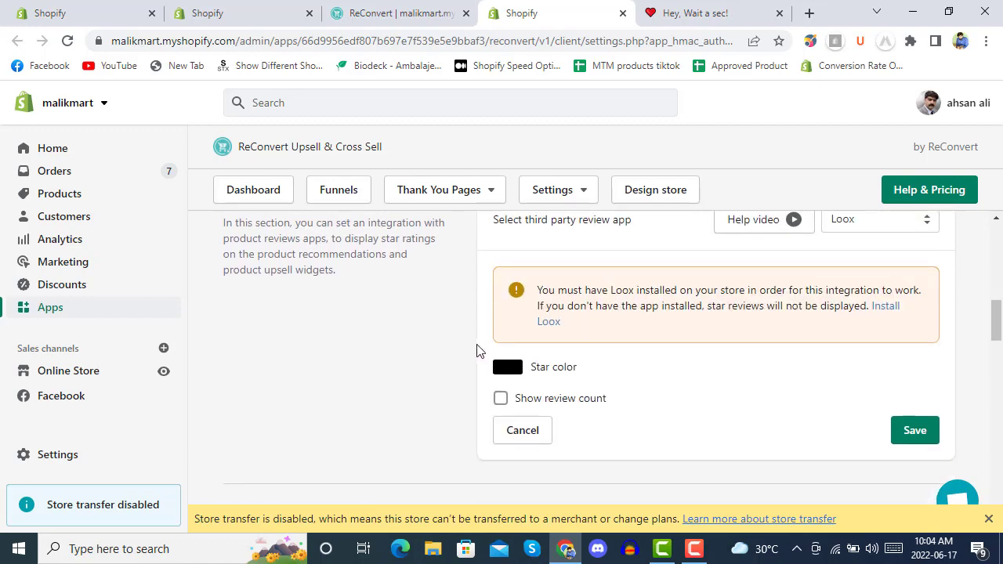
{"action": "left_click", "coordinate": [500, 295]}
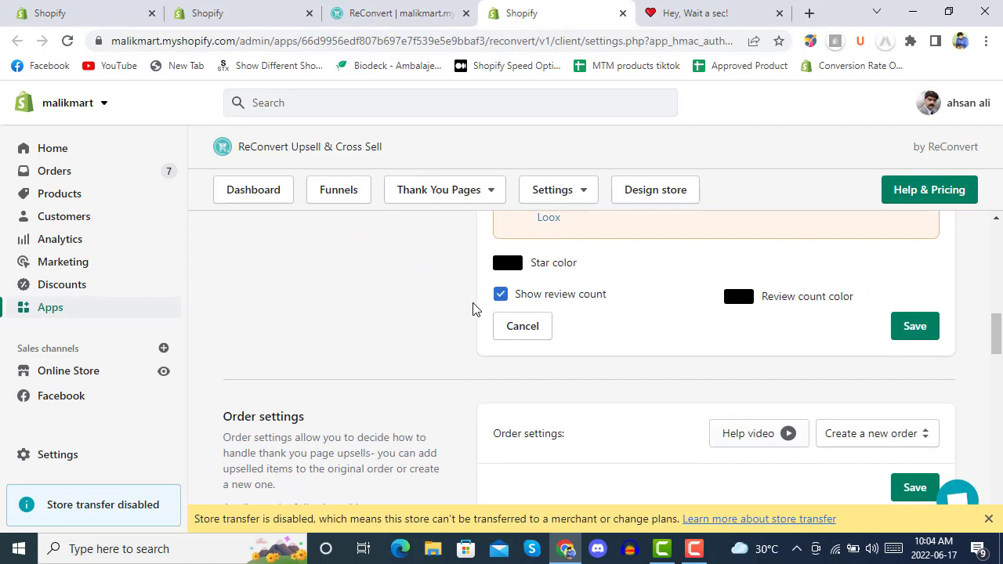
{"action": "scroll", "coordinate": [459, 306], "scroll_direction": "up", "scroll_amount": 2}
{"action": "scroll", "coordinate": [461, 306], "scroll_direction": "down", "scroll_amount": 4}
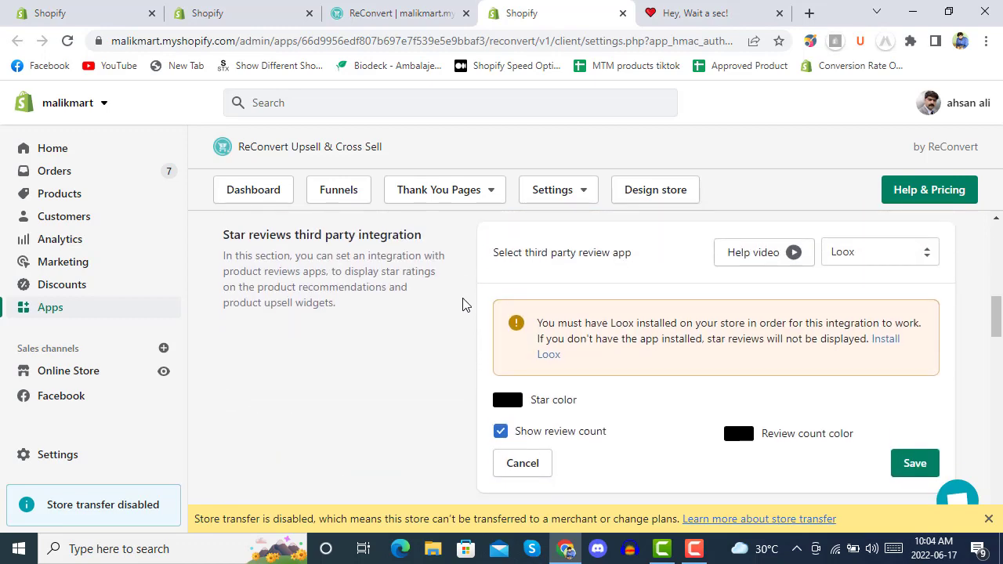
{"action": "scroll", "coordinate": [462, 304], "scroll_direction": "up", "scroll_amount": 4}
{"action": "scroll", "coordinate": [463, 305], "scroll_direction": "down", "scroll_amount": 2}
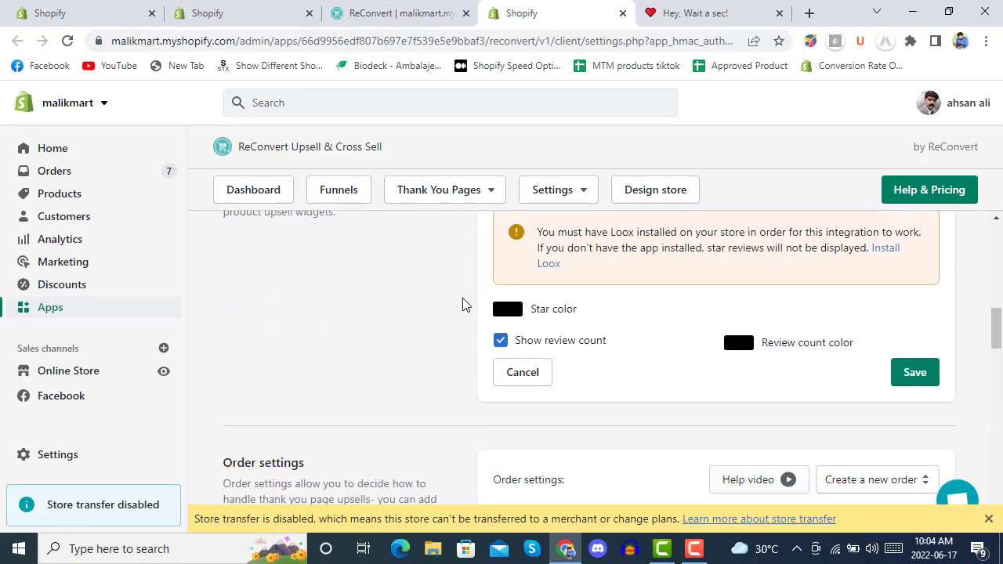
{"action": "left_click", "coordinate": [924, 335]}
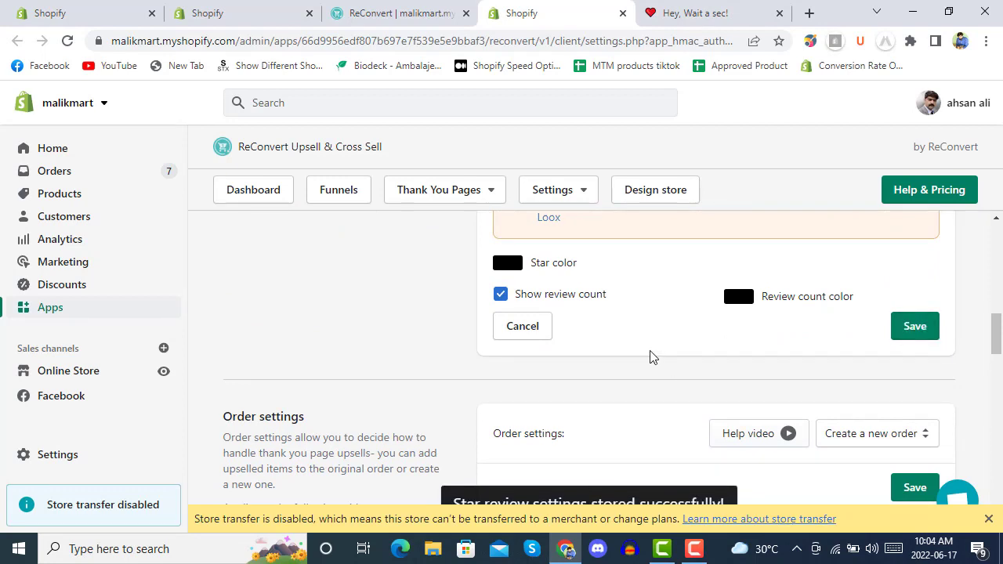
Step: Dismiss the store transfer banner and return to the ReConvert thank-you page editor
{"action": "left_click", "coordinate": [988, 520]}
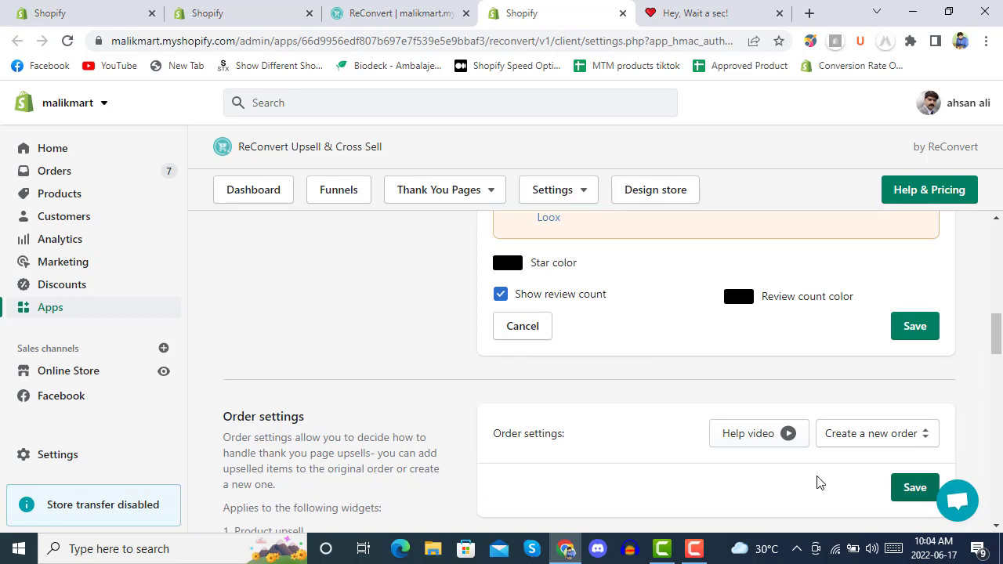
{"action": "left_click", "coordinate": [396, 13]}
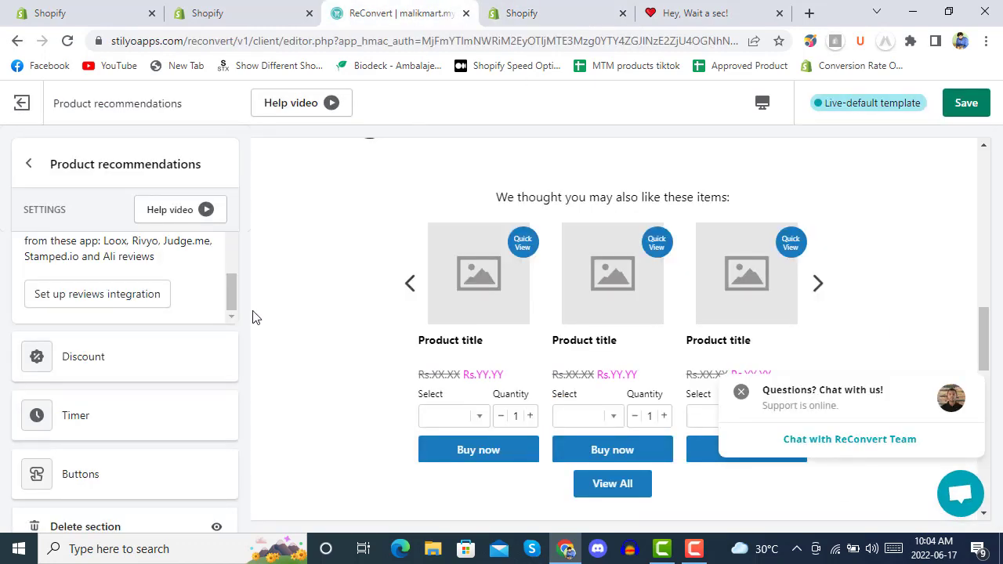
{"action": "left_click", "coordinate": [99, 294]}
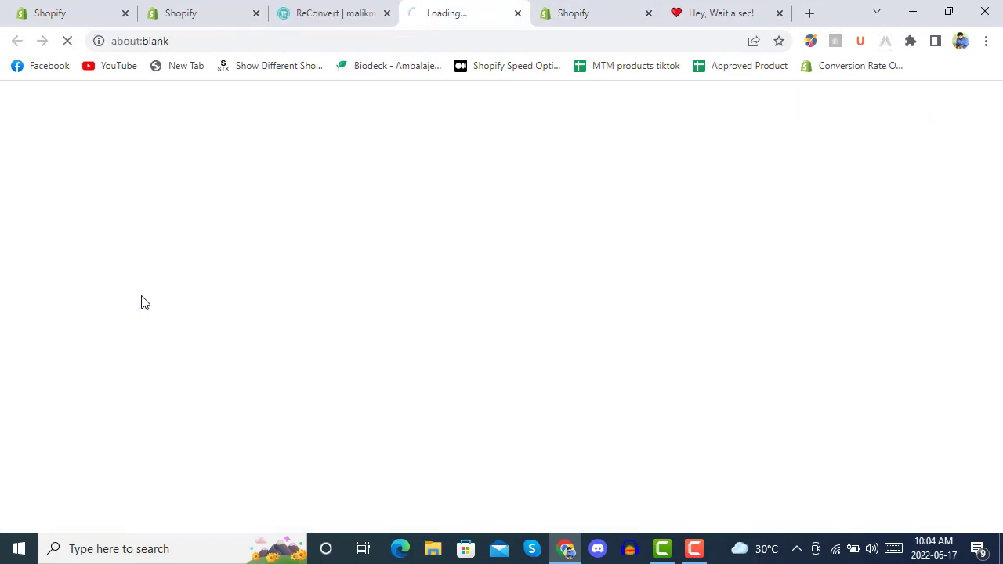
{"action": "left_click", "coordinate": [517, 13]}
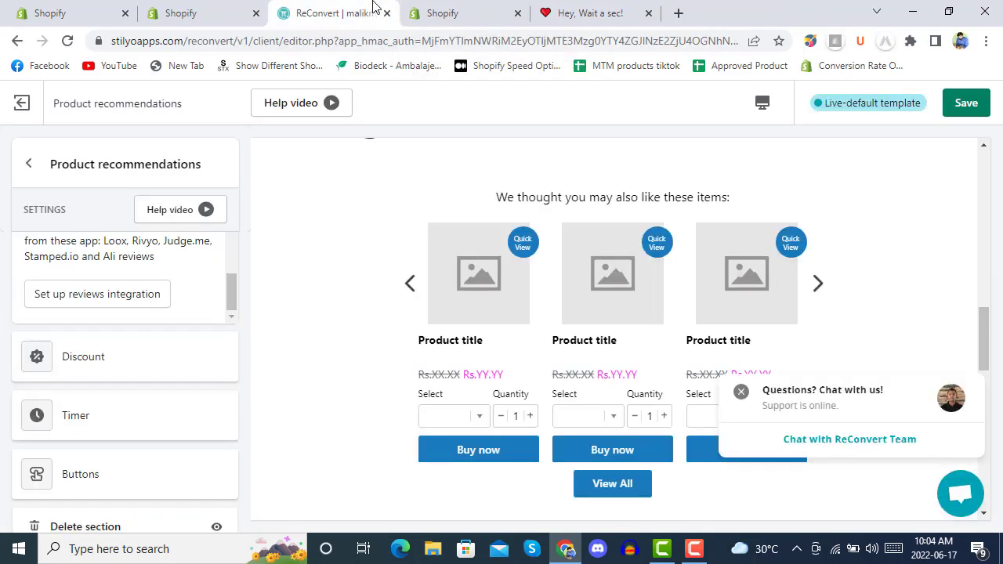
{"action": "scroll", "coordinate": [125, 295], "scroll_direction": "up", "scroll_amount": 1}
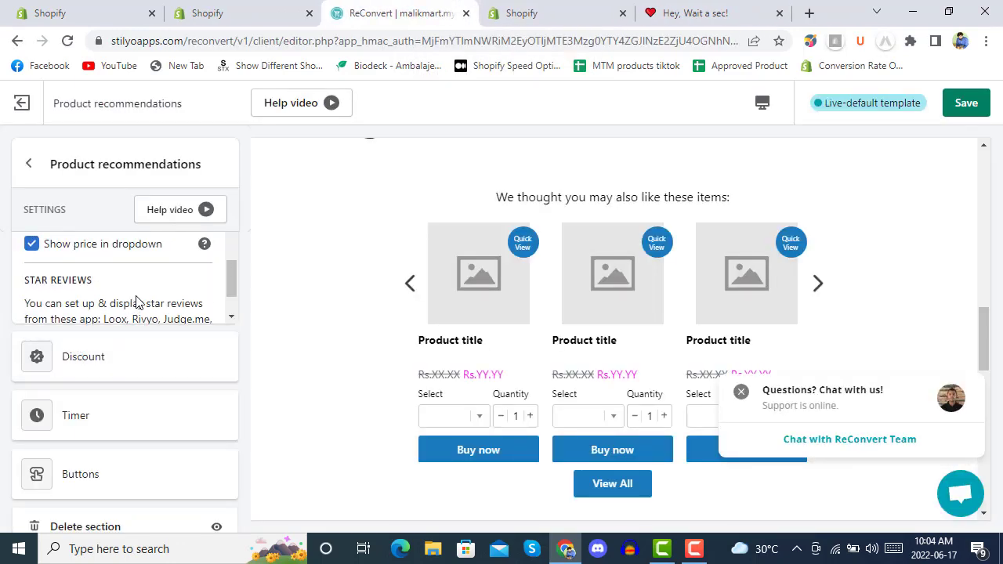
Step: Save the thank-you page changes
{"action": "scroll", "coordinate": [136, 302], "scroll_direction": "down", "scroll_amount": 5}
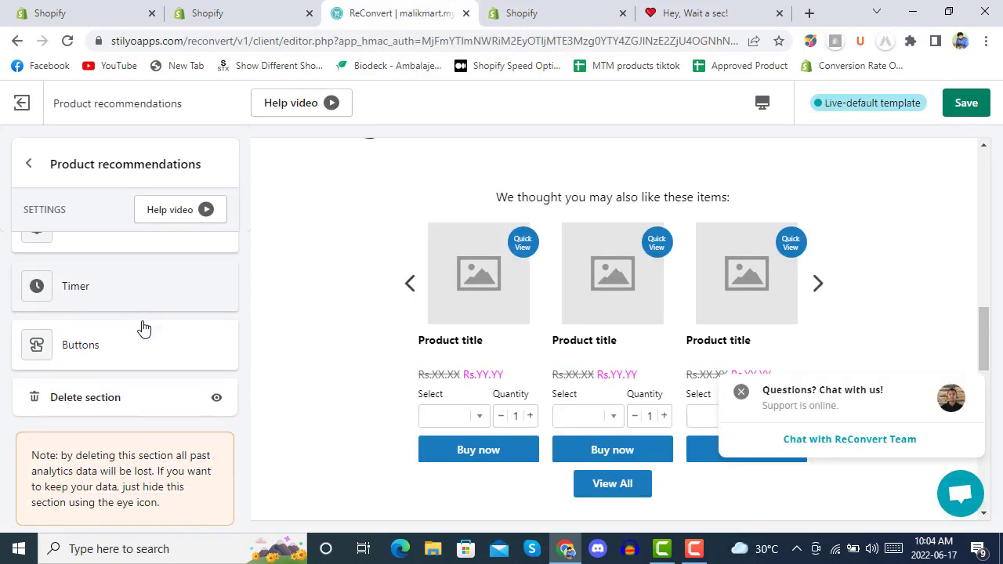
{"action": "left_click", "coordinate": [966, 103]}
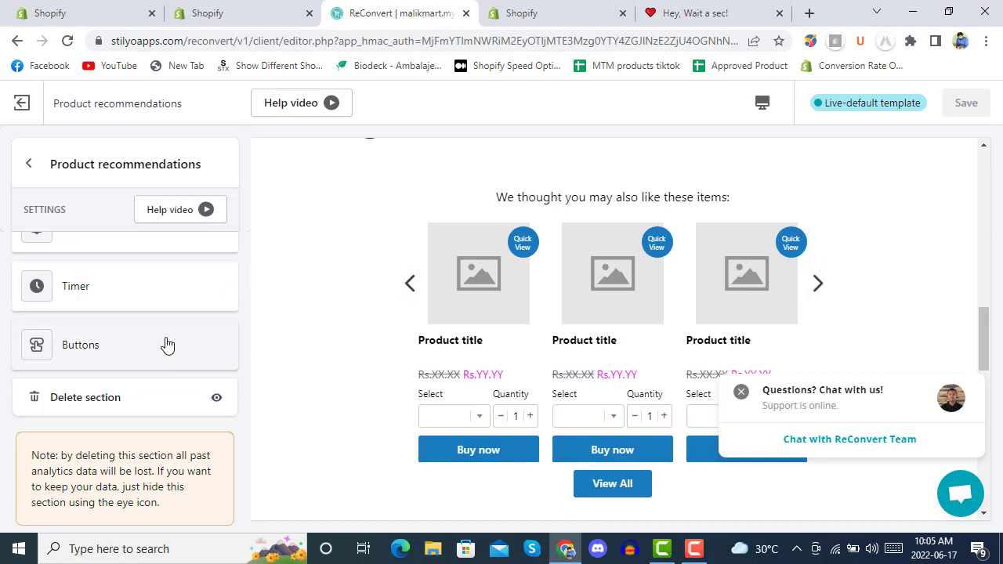
{"action": "scroll", "coordinate": [162, 349], "scroll_direction": "up", "scroll_amount": 3}
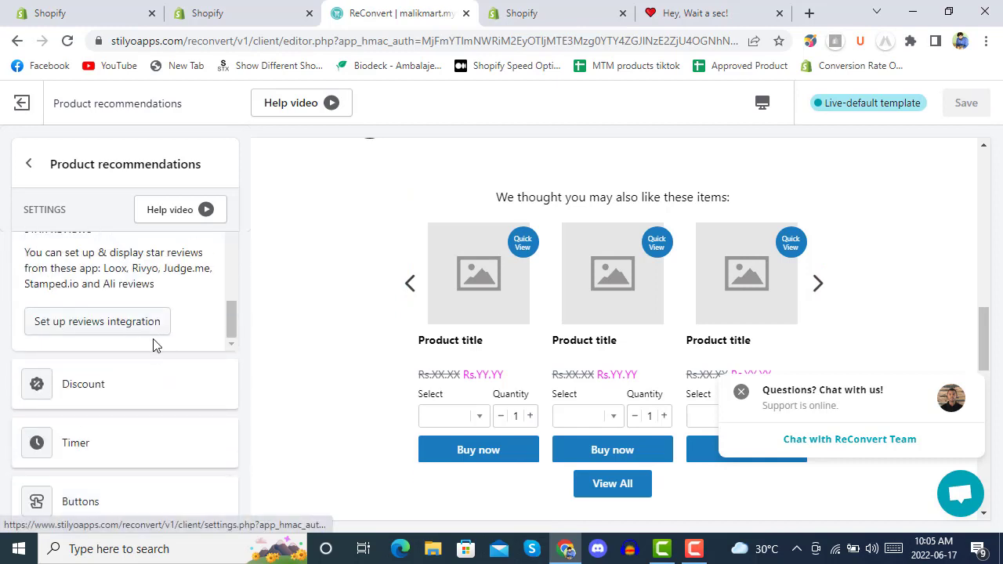
{"action": "scroll", "coordinate": [152, 343], "scroll_direction": "up", "scroll_amount": 3}
{"action": "scroll", "coordinate": [166, 290], "scroll_direction": "down", "scroll_amount": 3}
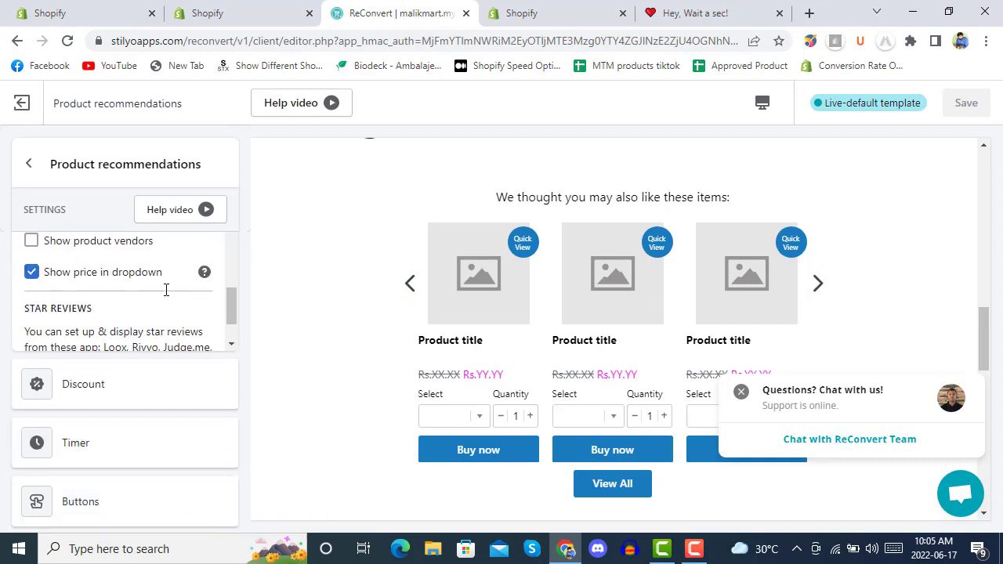
Step: Go back to the section list and reopen the Product recommendations settings
{"action": "left_click", "coordinate": [28, 166]}
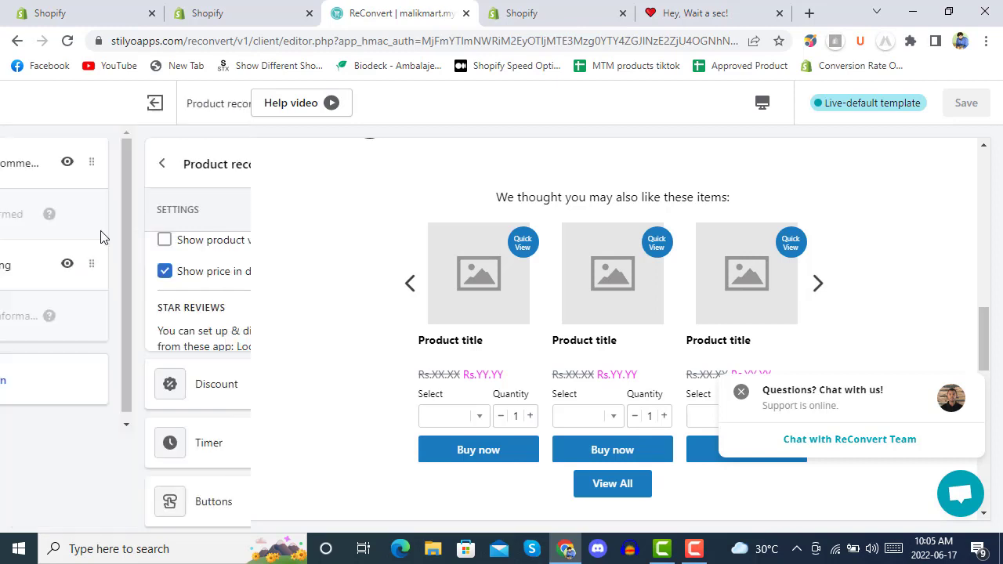
{"action": "left_click", "coordinate": [98, 177]}
{"action": "scroll", "coordinate": [125, 302], "scroll_direction": "down", "scroll_amount": 2}
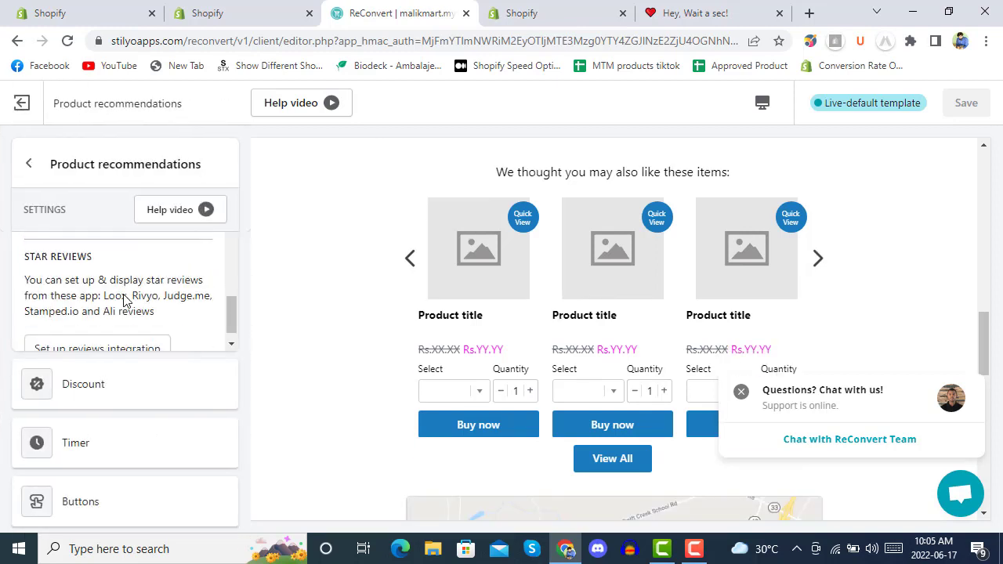
{"action": "scroll", "coordinate": [123, 300], "scroll_direction": "up", "scroll_amount": 1}
{"action": "scroll", "coordinate": [123, 300], "scroll_direction": "up", "scroll_amount": 1}
{"action": "scroll", "coordinate": [123, 300], "scroll_direction": "down", "scroll_amount": 2}
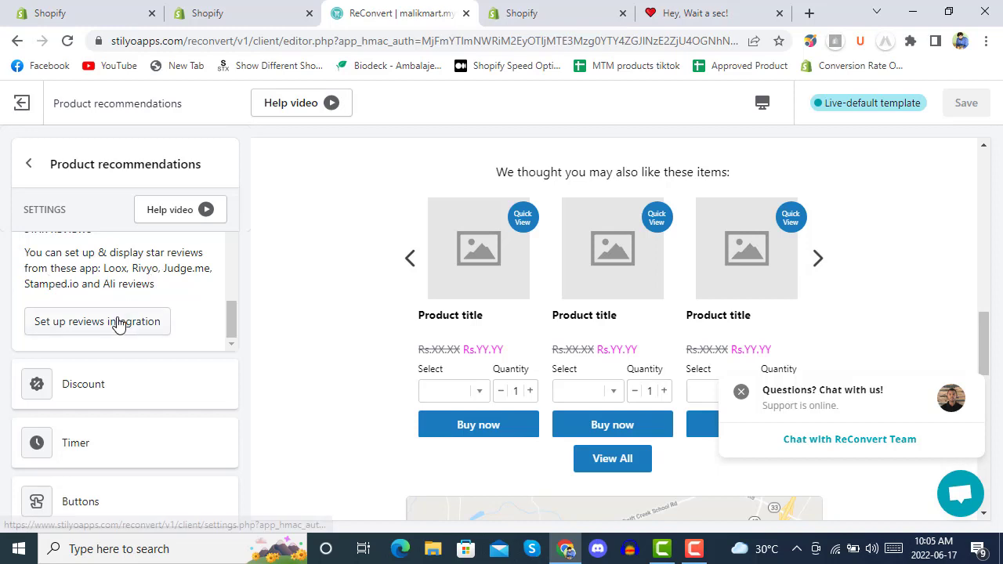
{"action": "scroll", "coordinate": [157, 290], "scroll_direction": "down", "scroll_amount": 1}
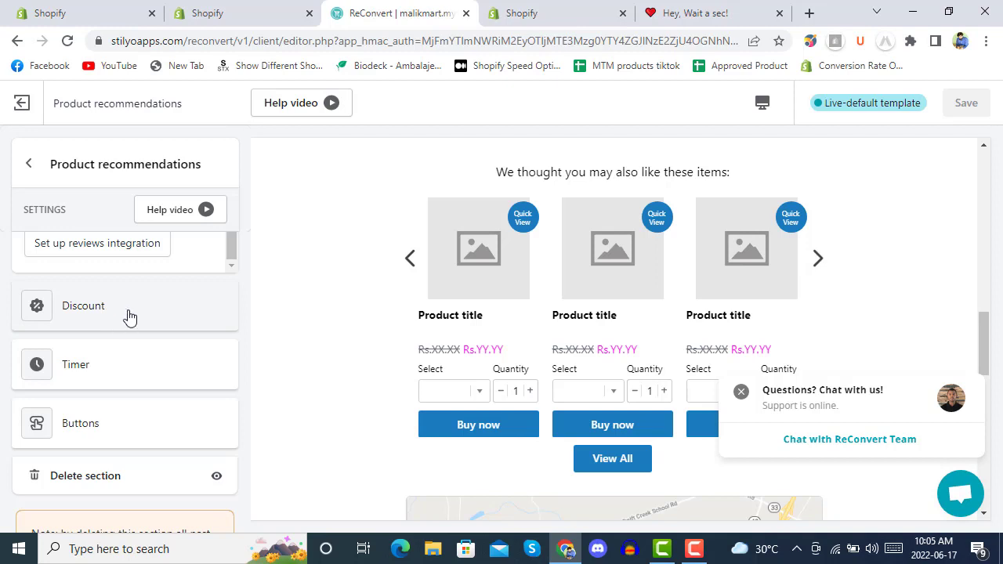
Step: Make the 7.50% 'Special deal' discount also apply free shipping, named 'Free'
{"action": "left_click", "coordinate": [129, 314]}
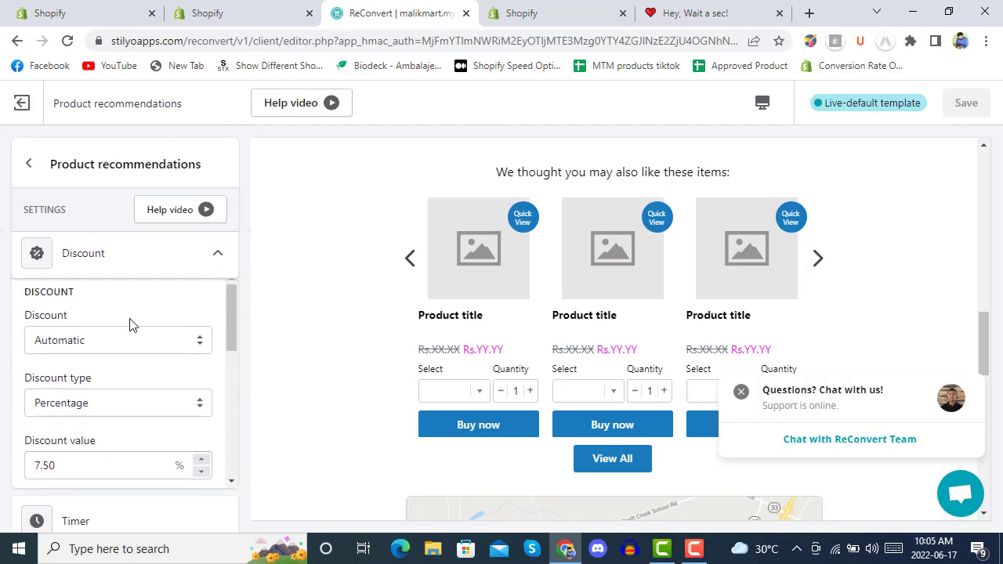
{"action": "scroll", "coordinate": [130, 320], "scroll_direction": "down", "scroll_amount": 2}
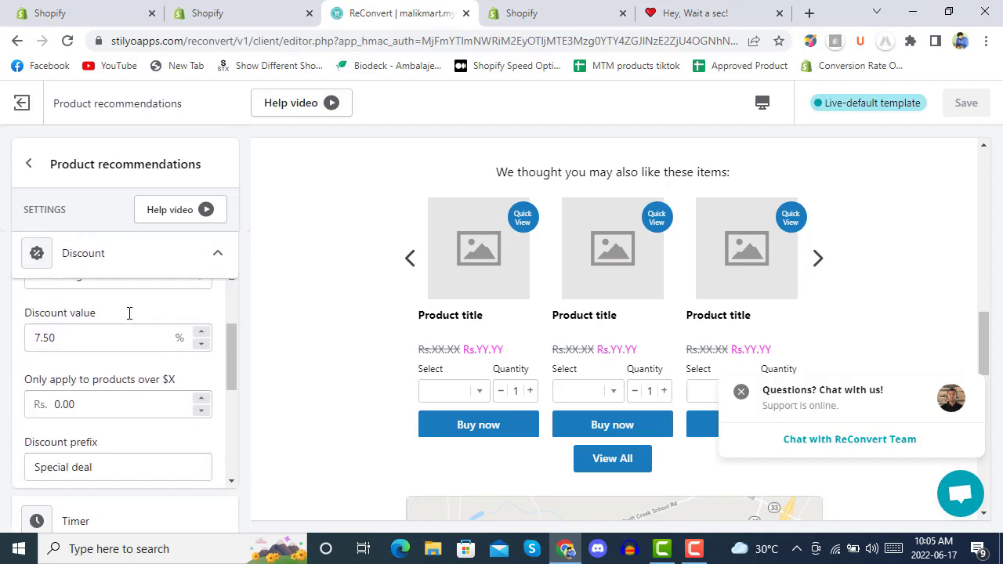
{"action": "scroll", "coordinate": [129, 314], "scroll_direction": "up", "scroll_amount": 1}
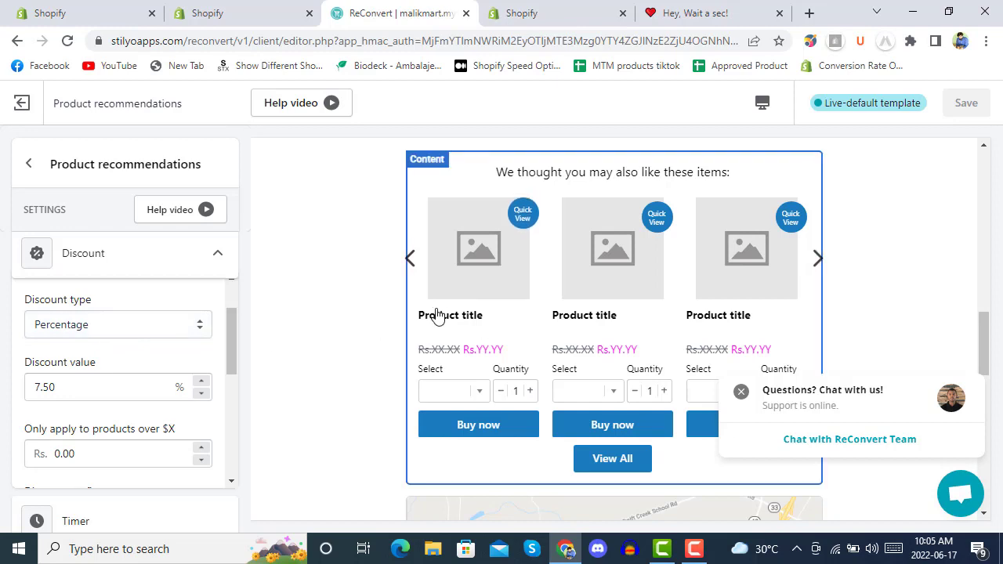
{"action": "scroll", "coordinate": [117, 344], "scroll_direction": "down", "scroll_amount": 2}
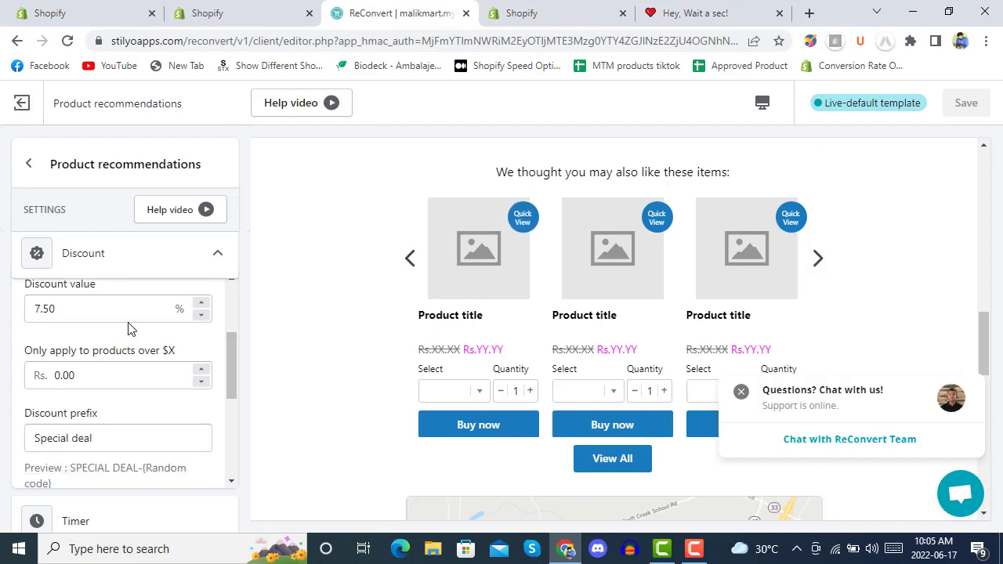
{"action": "scroll", "coordinate": [129, 325], "scroll_direction": "down", "scroll_amount": 1}
{"action": "scroll", "coordinate": [129, 335], "scroll_direction": "up", "scroll_amount": 1}
{"action": "scroll", "coordinate": [133, 372], "scroll_direction": "down", "scroll_amount": 1}
{"action": "scroll", "coordinate": [133, 371], "scroll_direction": "down", "scroll_amount": 1}
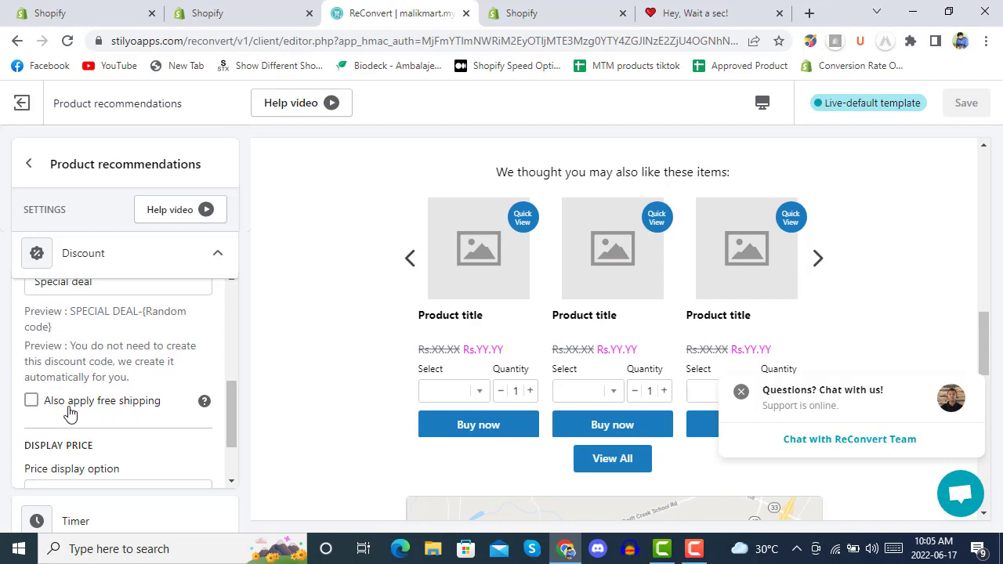
{"action": "left_click", "coordinate": [33, 400]}
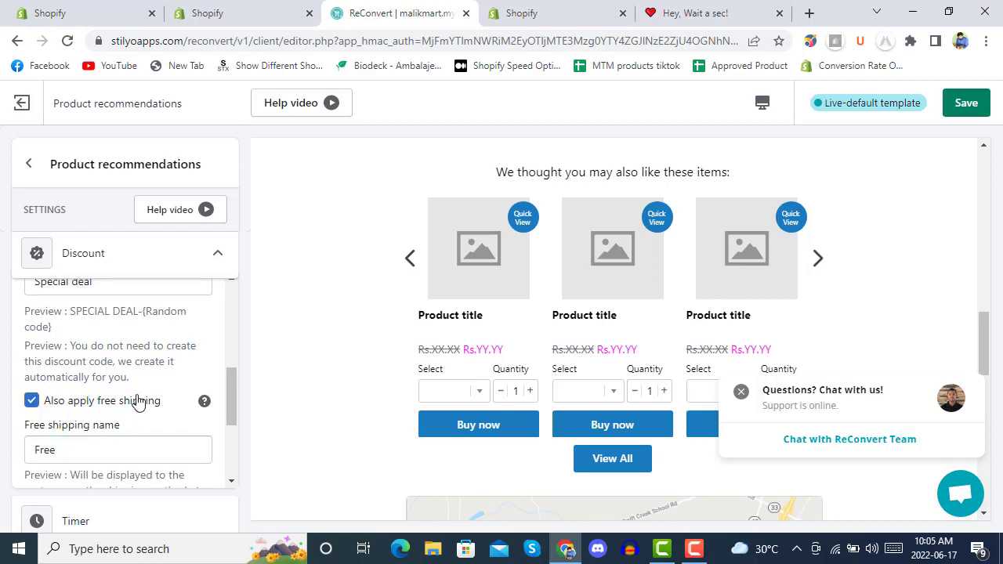
{"action": "scroll", "coordinate": [141, 343], "scroll_direction": "down", "scroll_amount": 1}
{"action": "scroll", "coordinate": [142, 346], "scroll_direction": "down", "scroll_amount": 1}
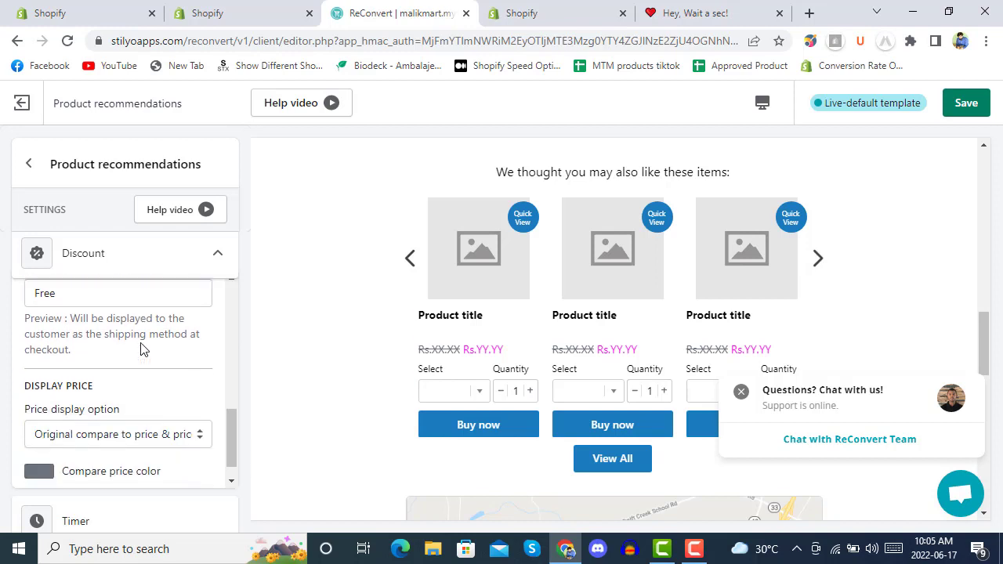
{"action": "scroll", "coordinate": [141, 348], "scroll_direction": "down", "scroll_amount": 4}
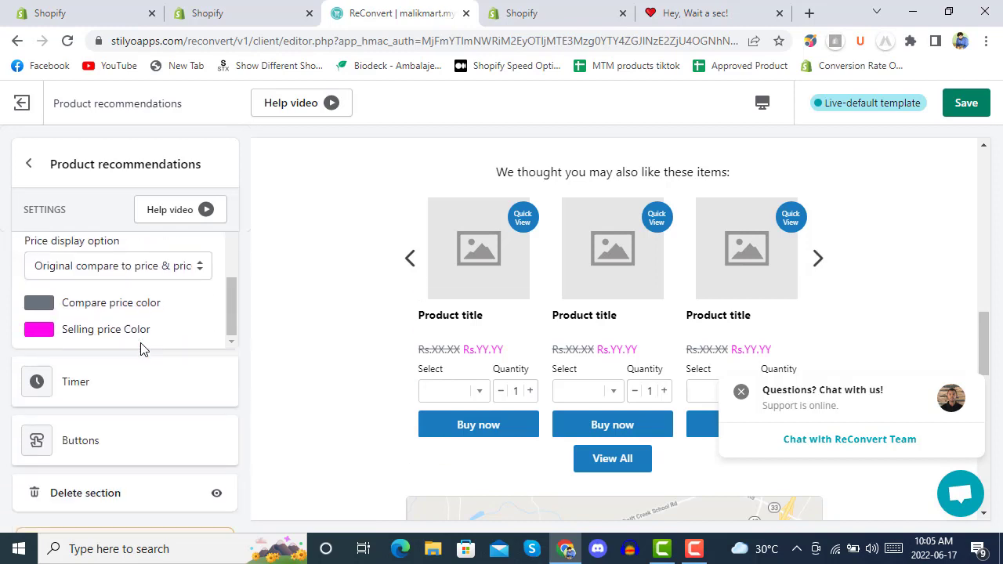
Step: Add a countdown timer to the recommendations offer
{"action": "left_click", "coordinate": [113, 366]}
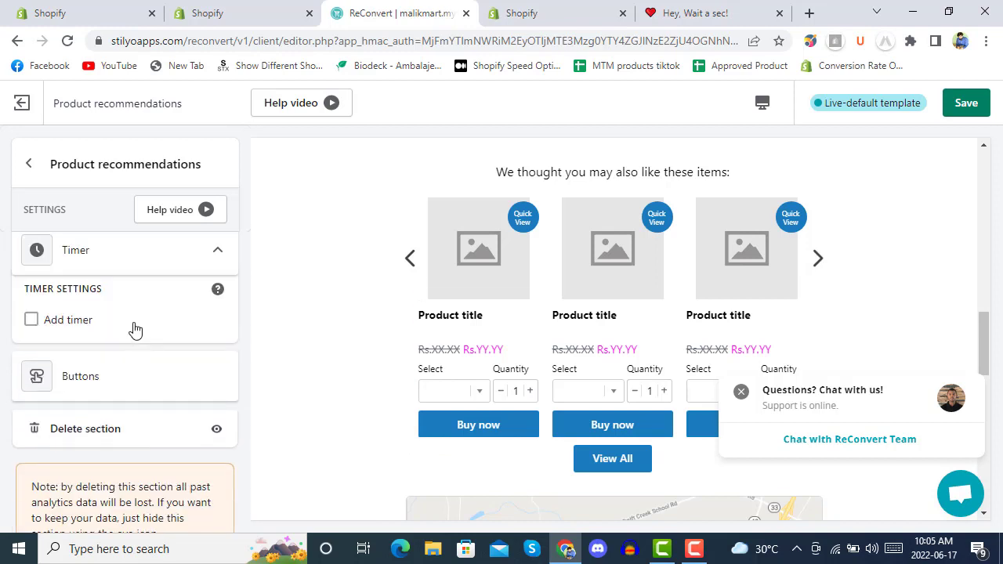
{"action": "left_click", "coordinate": [94, 329]}
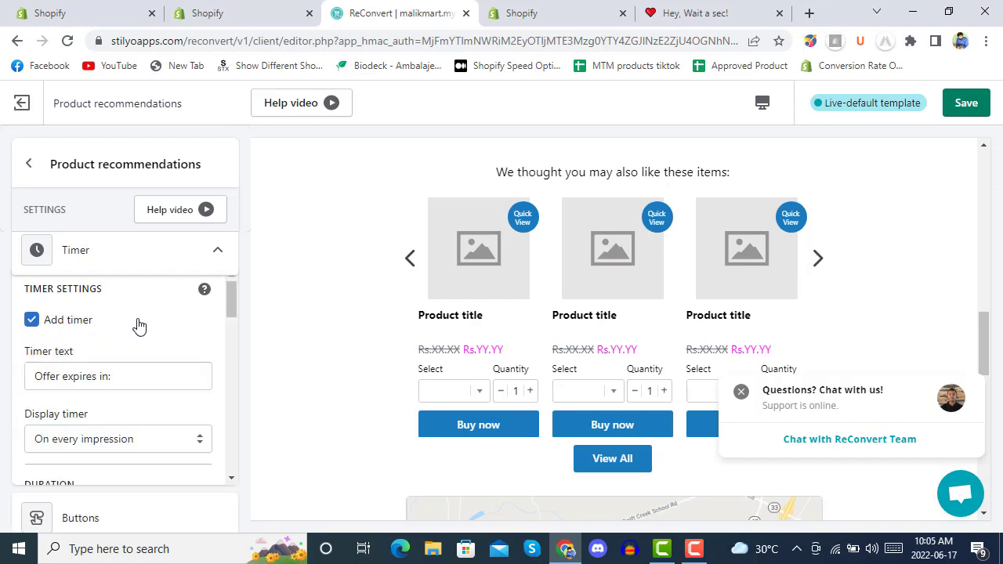
{"action": "scroll", "coordinate": [141, 325], "scroll_direction": "down", "scroll_amount": 1}
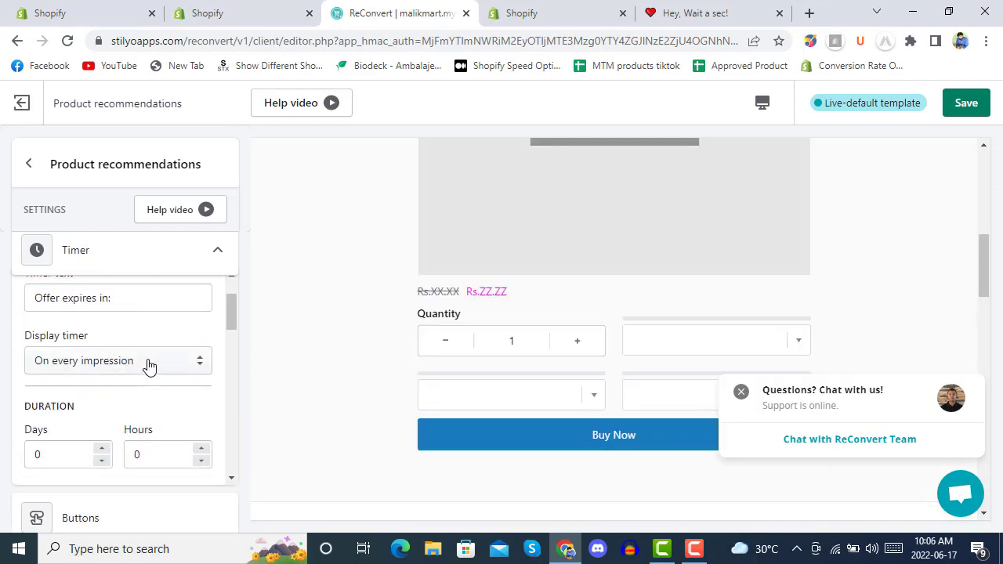
{"action": "scroll", "coordinate": [345, 286], "scroll_direction": "up", "scroll_amount": 2}
{"action": "scroll", "coordinate": [344, 286], "scroll_direction": "up", "scroll_amount": 4}
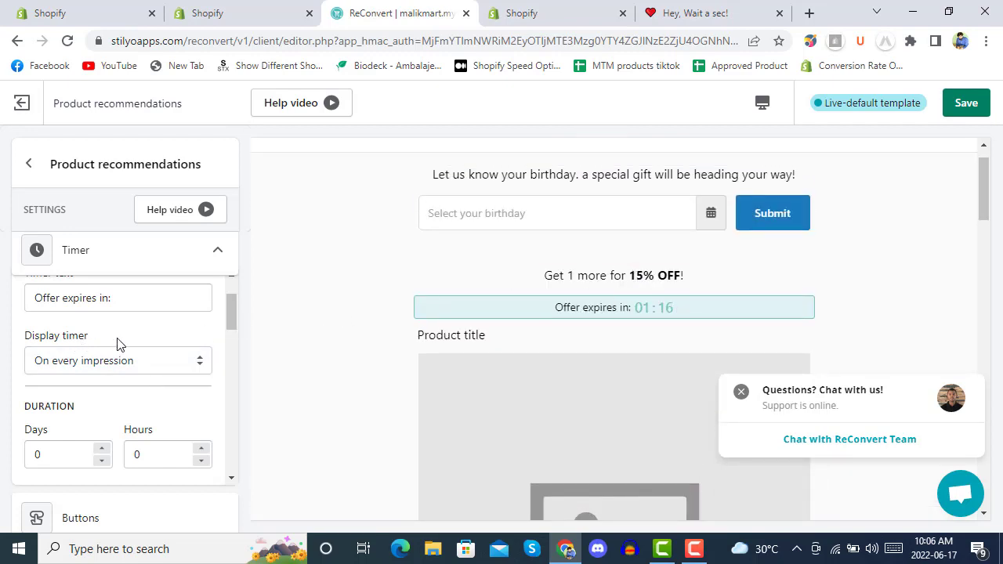
{"action": "scroll", "coordinate": [144, 347], "scroll_direction": "down", "scroll_amount": 2}
{"action": "scroll", "coordinate": [167, 329], "scroll_direction": "down", "scroll_amount": 1}
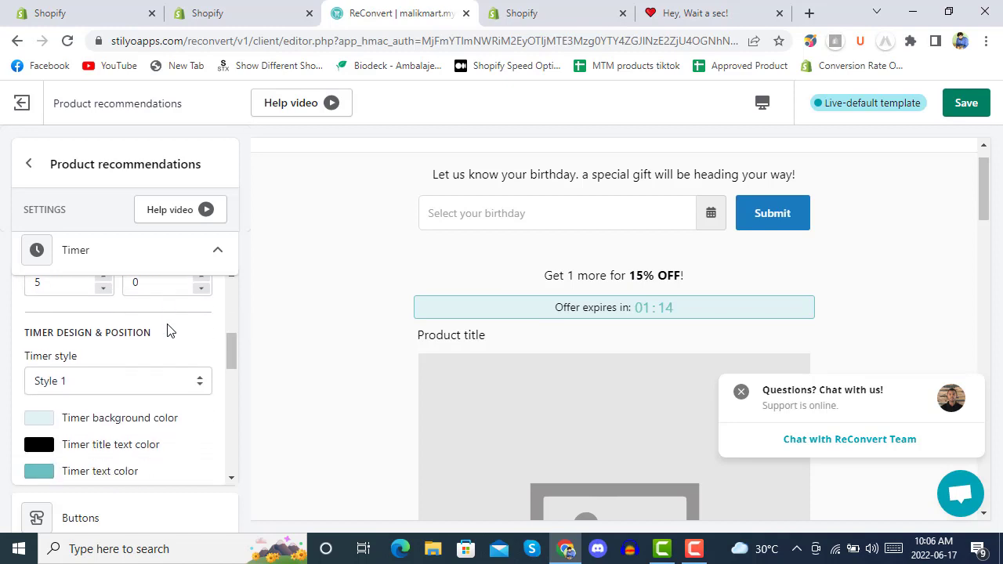
{"action": "scroll", "coordinate": [126, 333], "scroll_direction": "down", "scroll_amount": 5}
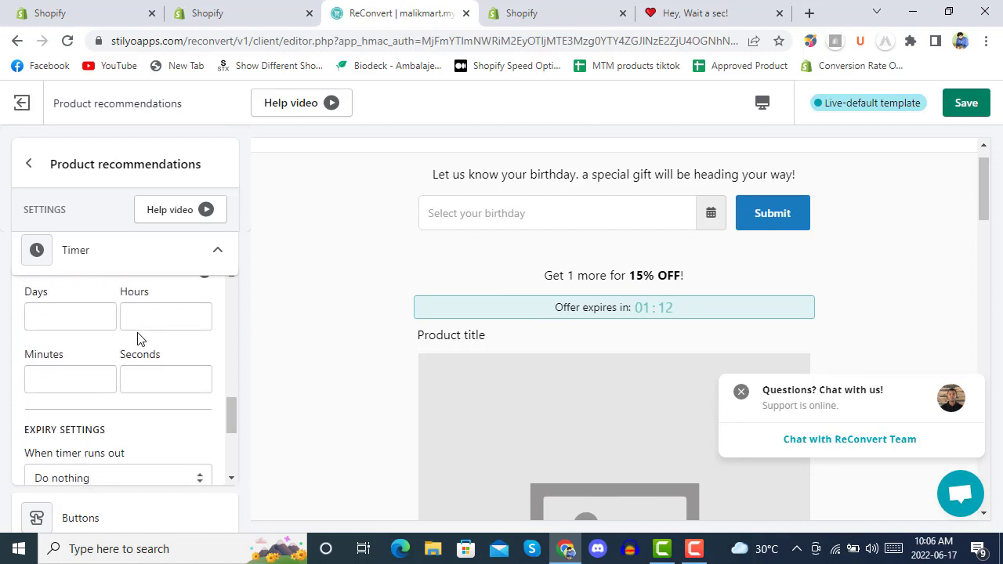
{"action": "scroll", "coordinate": [138, 333], "scroll_direction": "down", "scroll_amount": 2}
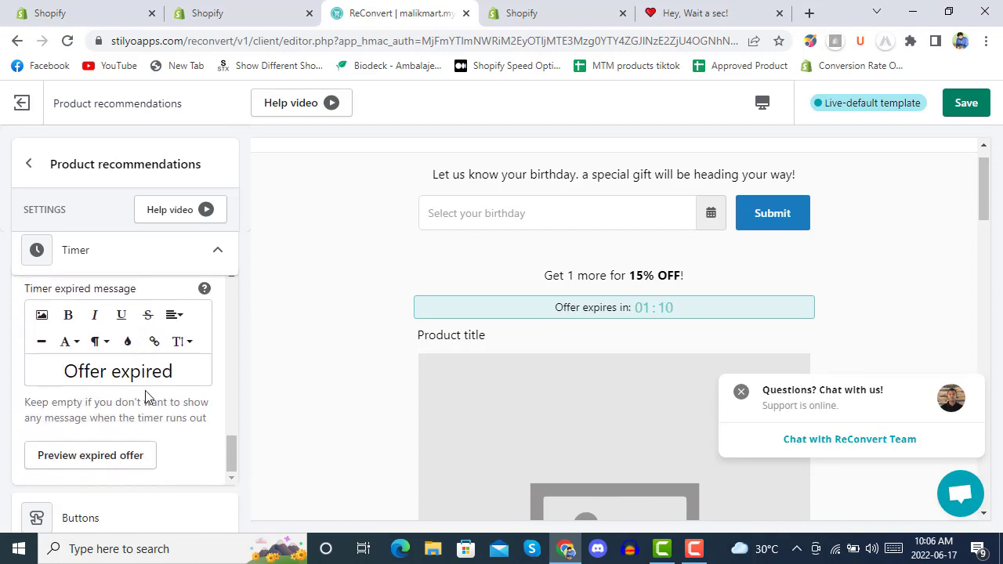
{"action": "scroll", "coordinate": [145, 397], "scroll_direction": "down", "scroll_amount": 2}
Step: Review the button settings, save the recommendations changes, and return to the section list
{"action": "left_click", "coordinate": [125, 363]}
{"action": "scroll", "coordinate": [136, 362], "scroll_direction": "up", "scroll_amount": 4}
{"action": "scroll", "coordinate": [138, 362], "scroll_direction": "down", "scroll_amount": 4}
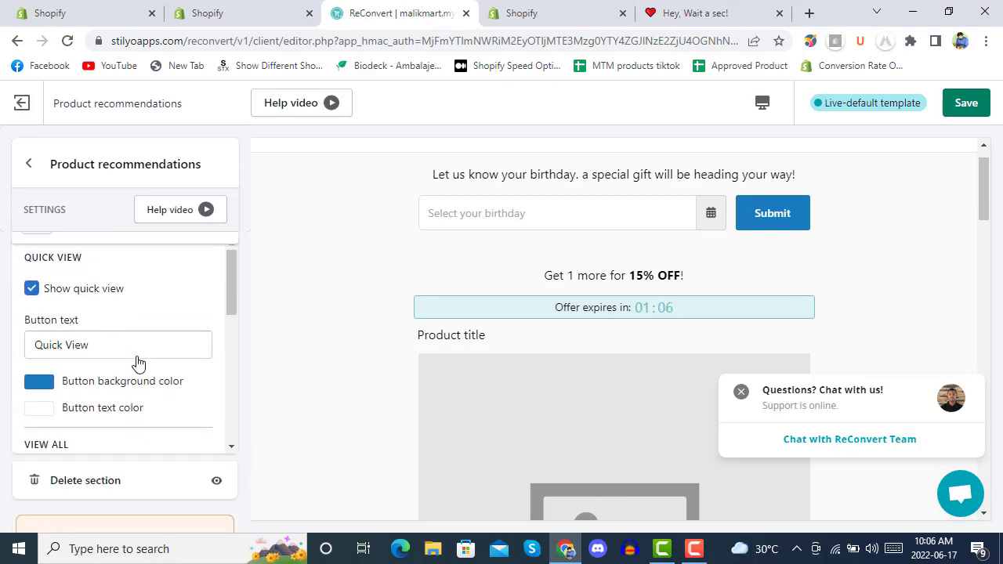
{"action": "scroll", "coordinate": [138, 361], "scroll_direction": "down", "scroll_amount": 1}
{"action": "scroll", "coordinate": [138, 360], "scroll_direction": "down", "scroll_amount": 5}
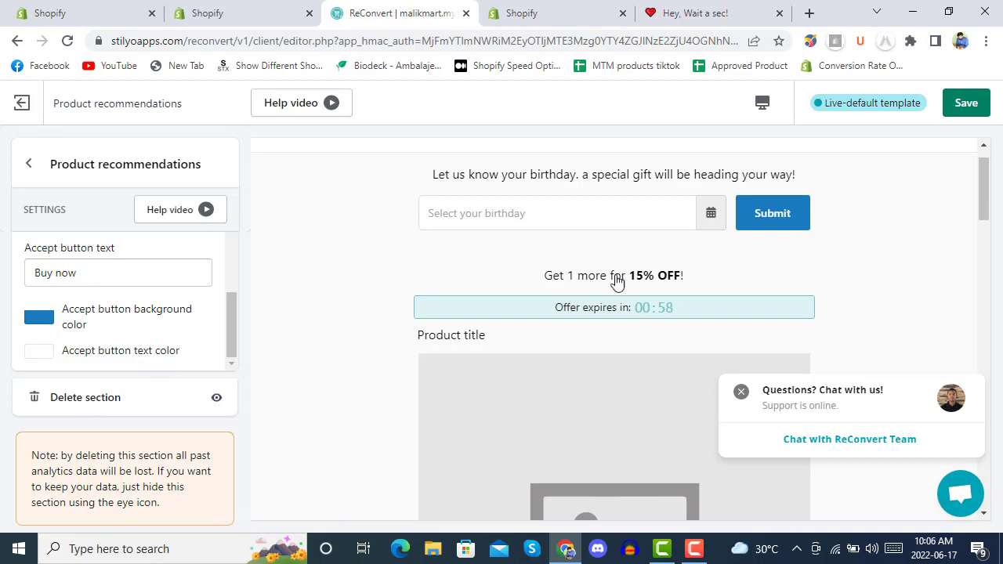
{"action": "left_click", "coordinate": [972, 106]}
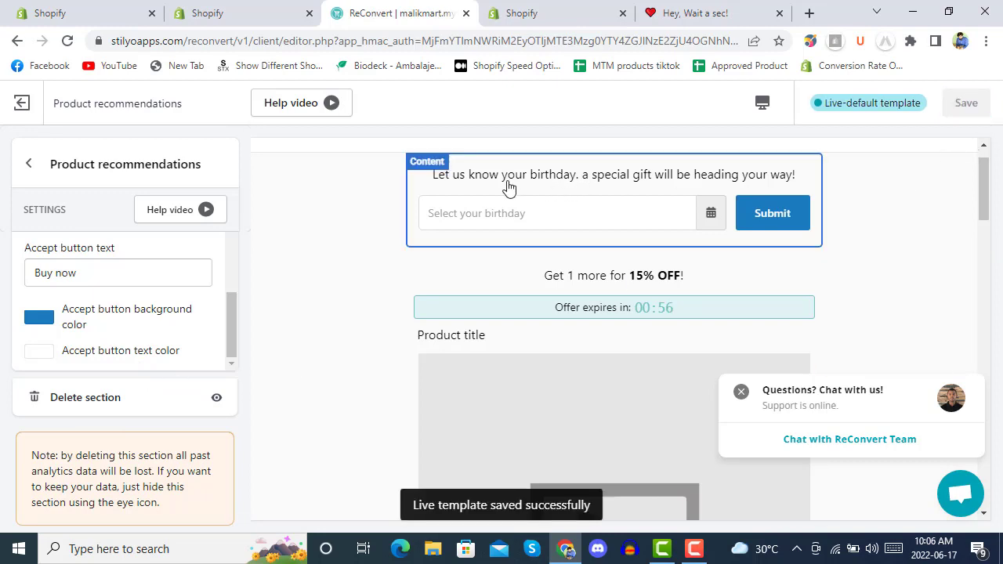
{"action": "left_click", "coordinate": [29, 164]}
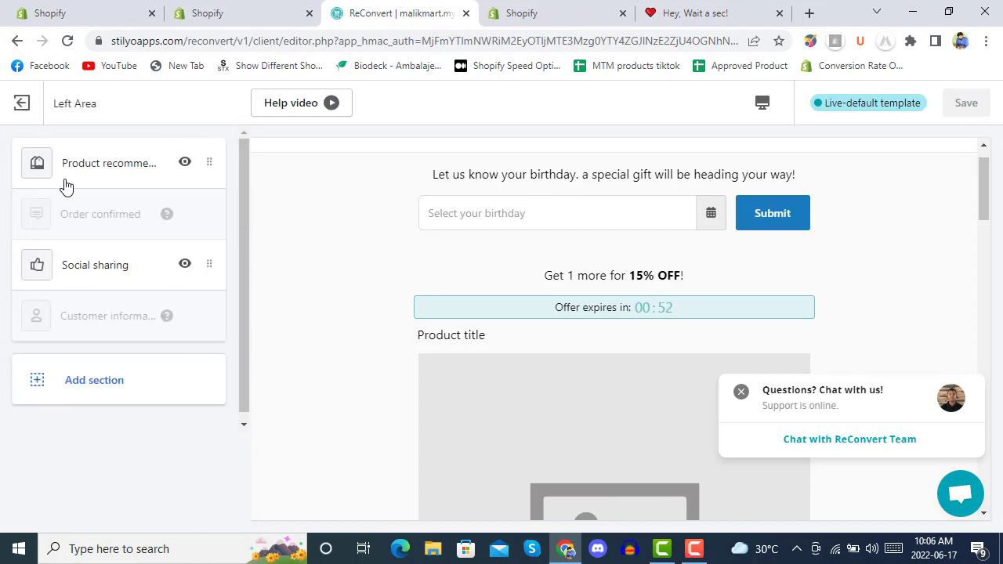
Step: Tick Share on Google+ in the Social sharing section's icons
{"action": "left_click", "coordinate": [96, 266]}
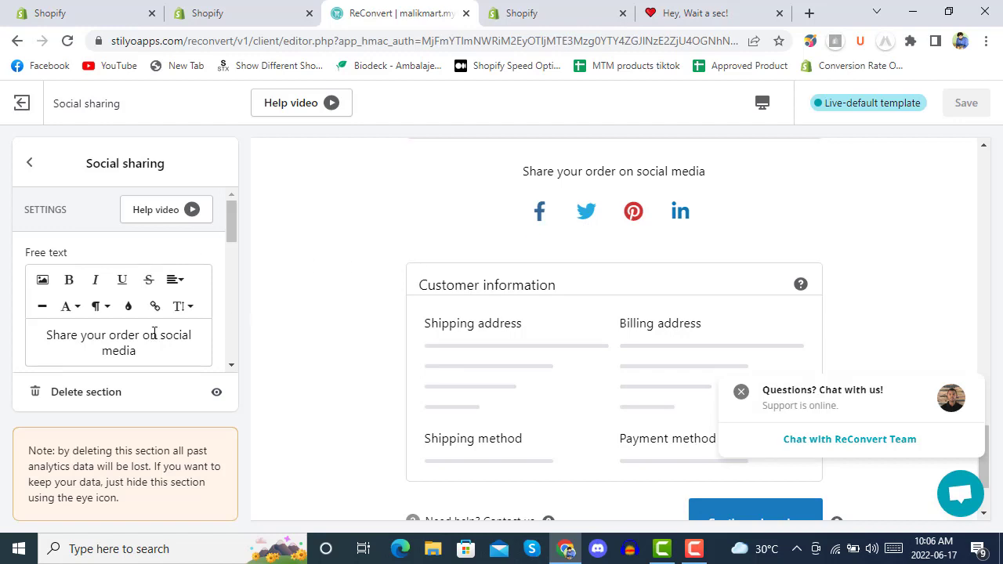
{"action": "scroll", "coordinate": [128, 290], "scroll_direction": "down", "scroll_amount": 8}
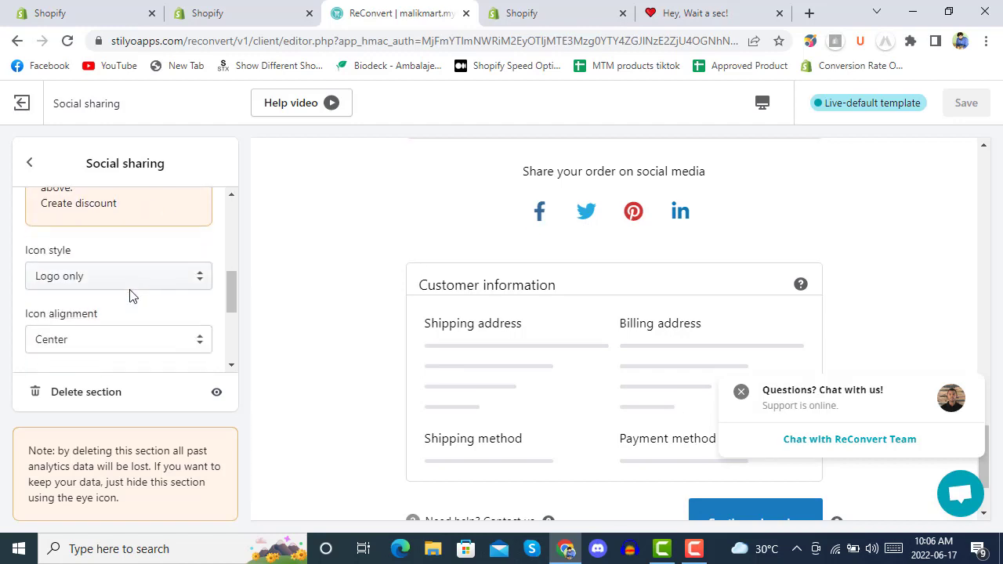
{"action": "scroll", "coordinate": [130, 294], "scroll_direction": "down", "scroll_amount": 1}
{"action": "scroll", "coordinate": [131, 293], "scroll_direction": "up", "scroll_amount": 2}
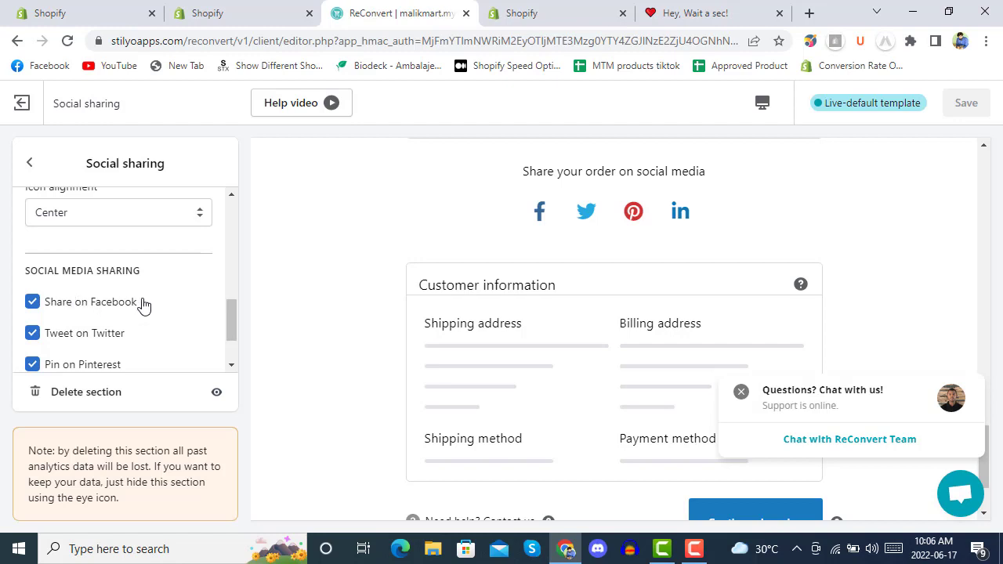
{"action": "scroll", "coordinate": [143, 305], "scroll_direction": "down", "scroll_amount": 1}
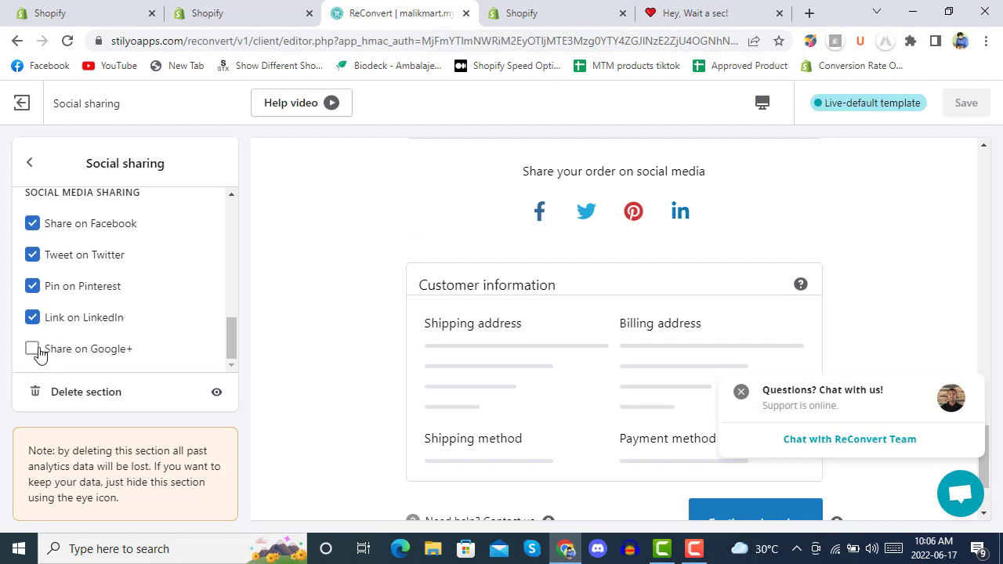
{"action": "left_click", "coordinate": [32, 350]}
{"action": "left_click", "coordinate": [32, 351]}
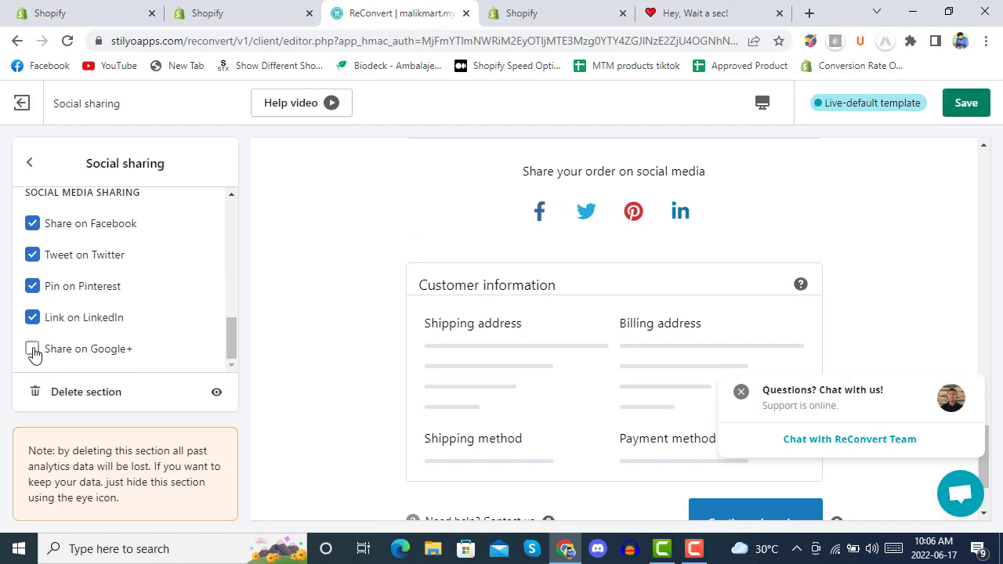
{"action": "left_click", "coordinate": [32, 351]}
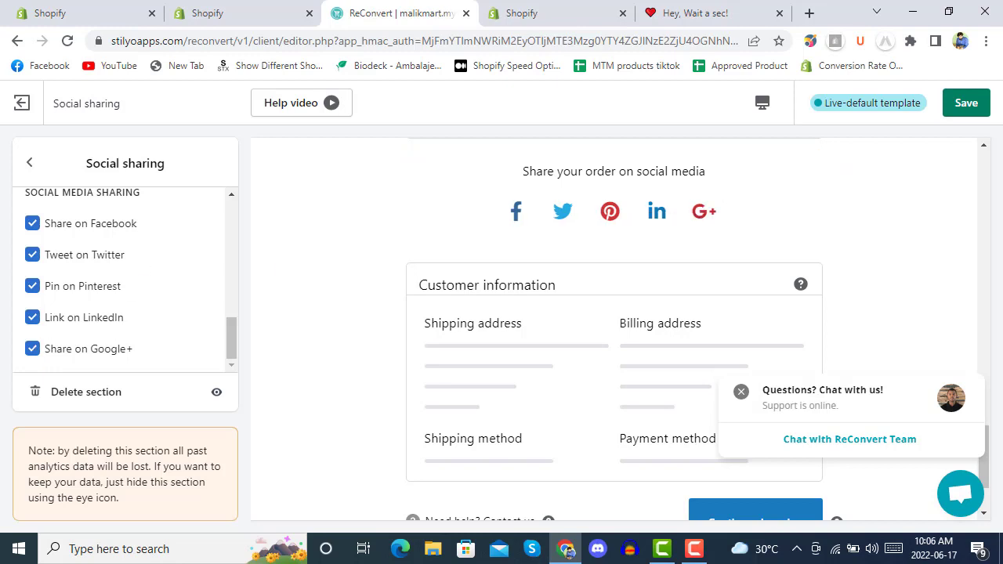
Step: Save the live template and bring up the Add section list
{"action": "left_click", "coordinate": [977, 113]}
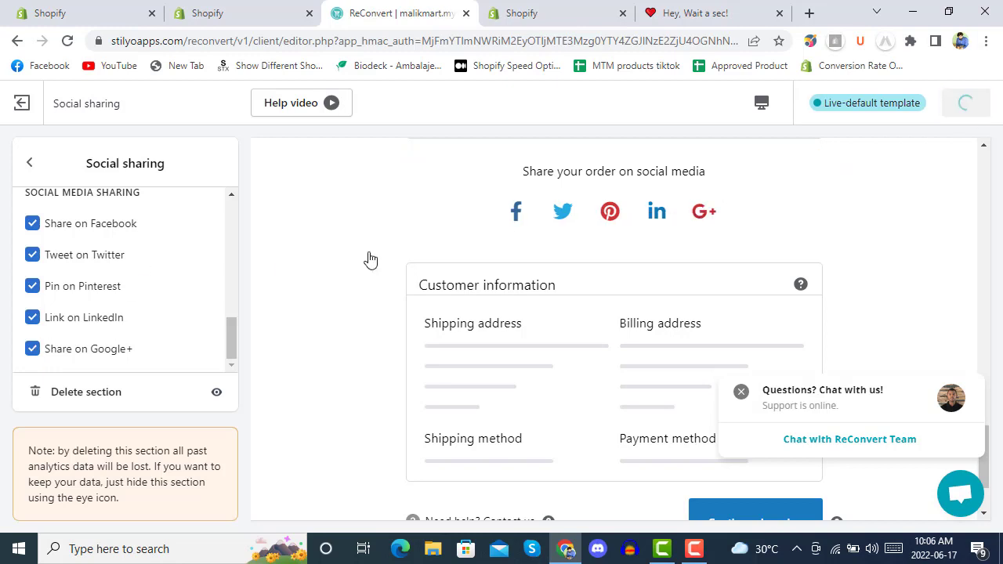
{"action": "left_click", "coordinate": [29, 162]}
{"action": "left_click", "coordinate": [104, 385]}
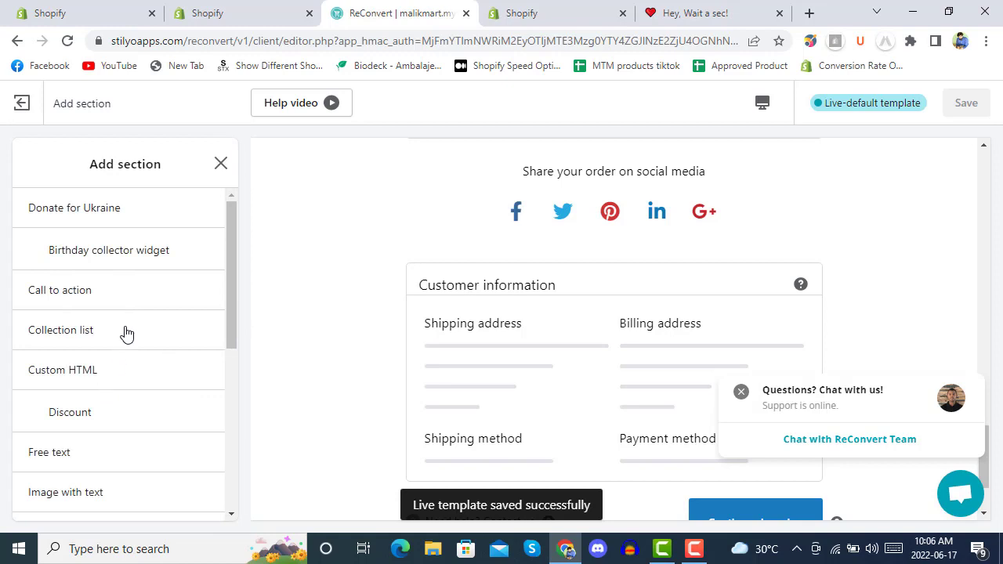
Step: Preview the Birthday collector widget from the Add section list
{"action": "scroll", "coordinate": [195, 244], "scroll_direction": "down", "scroll_amount": 2}
{"action": "scroll", "coordinate": [107, 287], "scroll_direction": "down", "scroll_amount": 3}
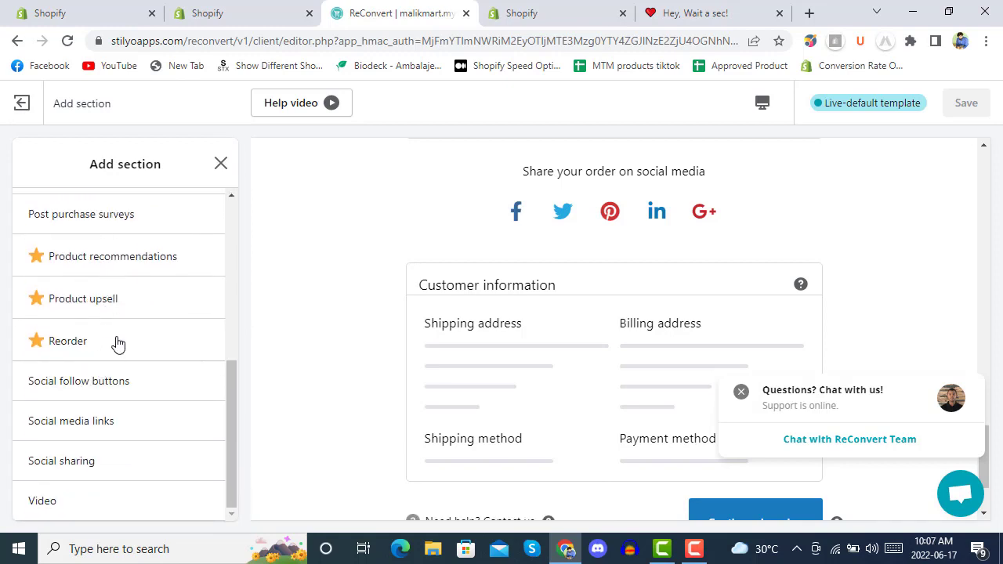
{"action": "scroll", "coordinate": [125, 337], "scroll_direction": "up", "scroll_amount": 2}
{"action": "scroll", "coordinate": [125, 337], "scroll_direction": "up", "scroll_amount": 3}
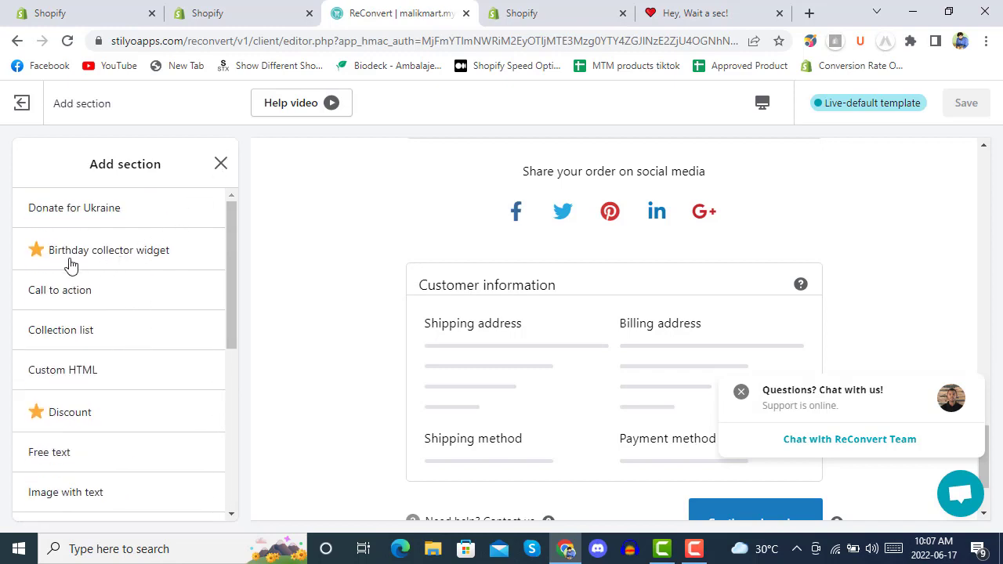
{"action": "left_click", "coordinate": [112, 257]}
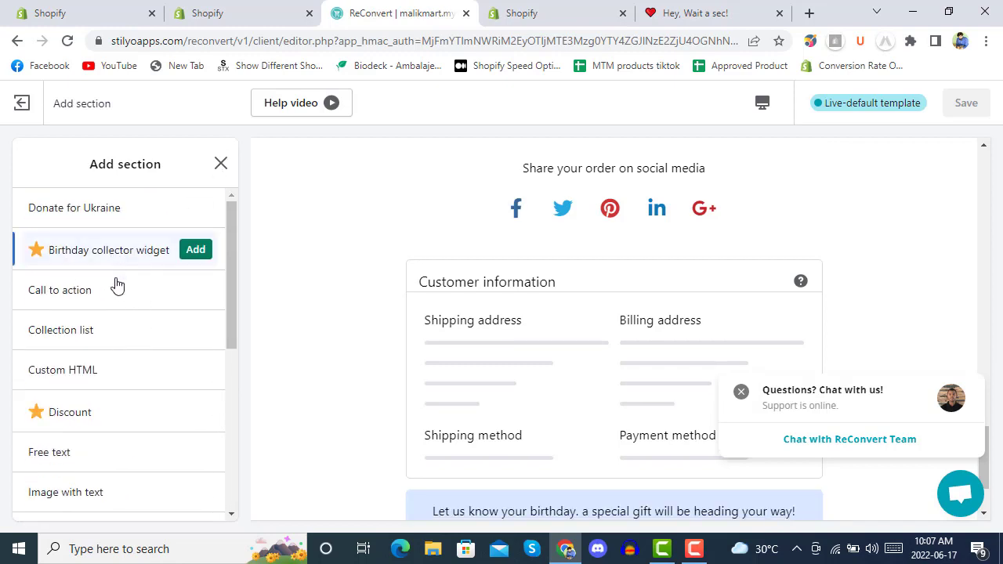
Step: Close the section list and exit the editor to the thank-you pages dashboard
{"action": "scroll", "coordinate": [449, 267], "scroll_direction": "up", "scroll_amount": 5}
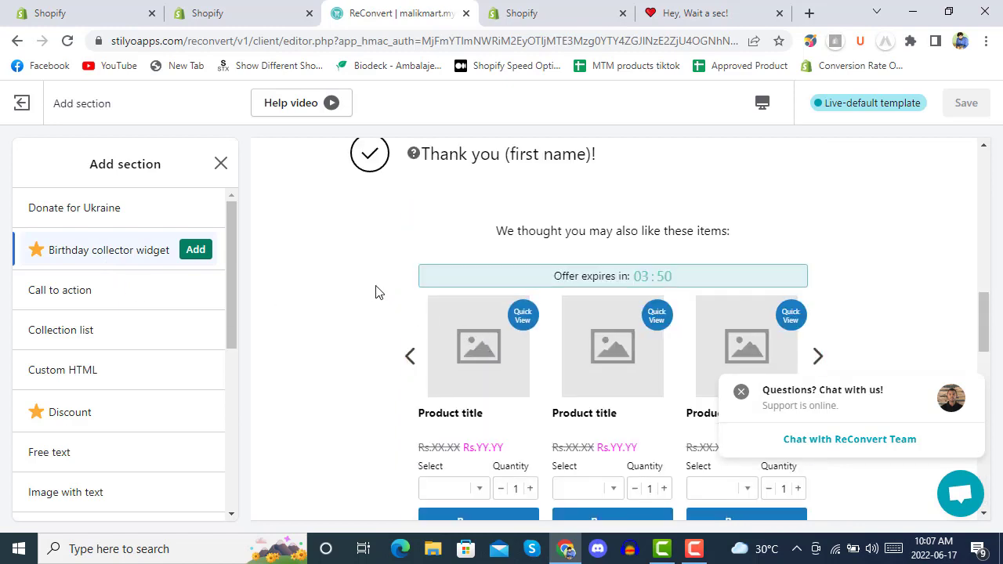
{"action": "left_click", "coordinate": [220, 163]}
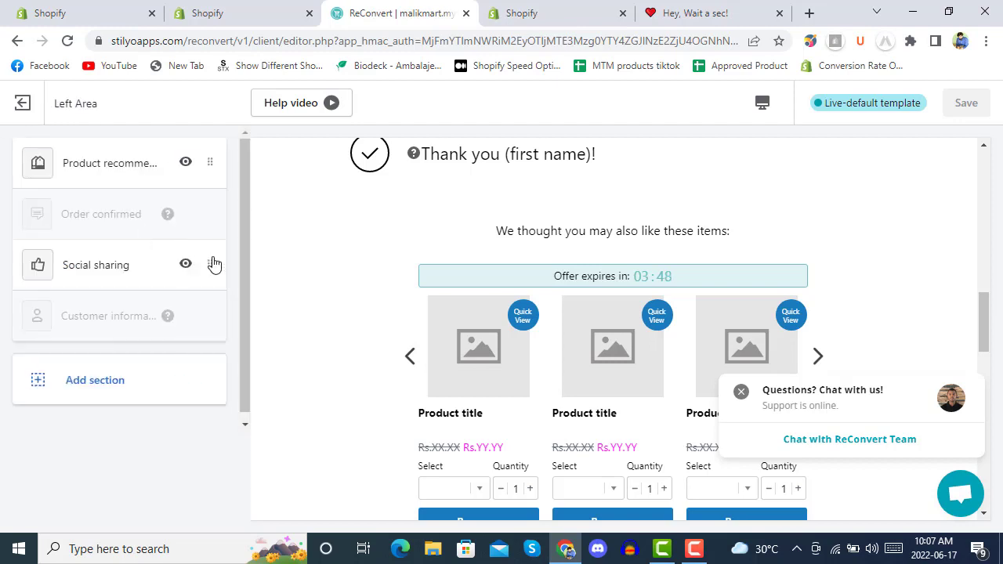
{"action": "left_click", "coordinate": [29, 108]}
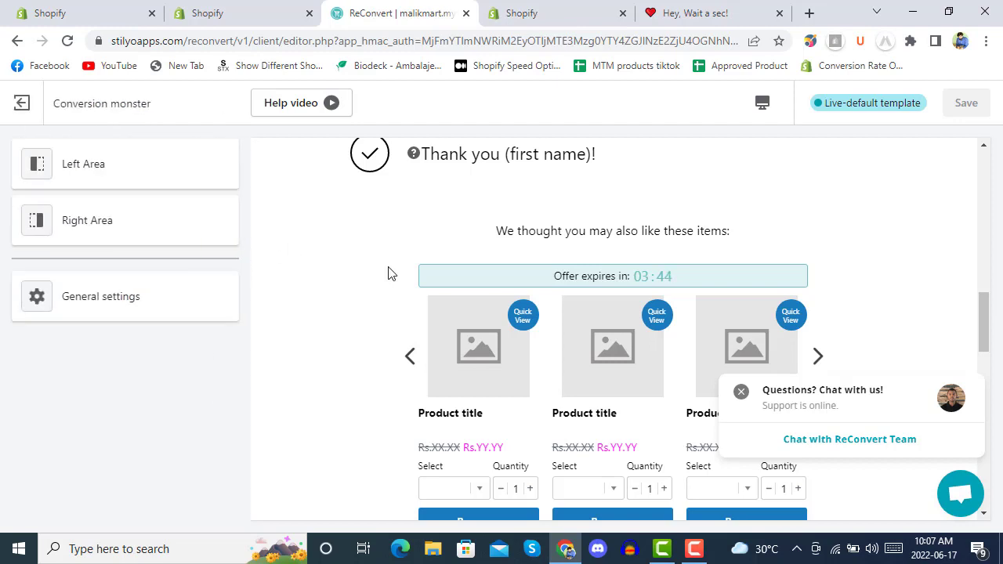
{"action": "left_click", "coordinate": [30, 116]}
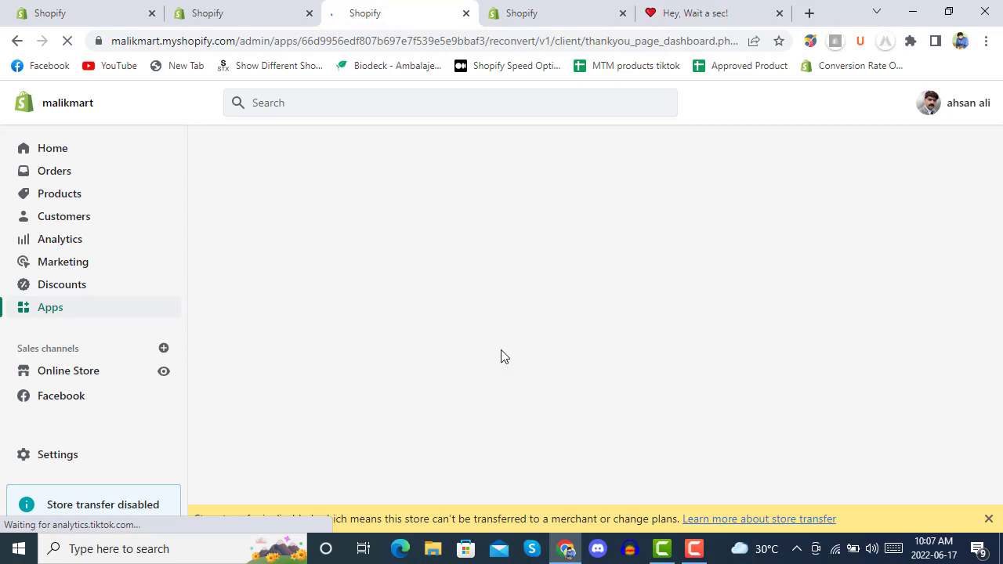
Step: Dismiss the store-transfer banner and look over the dashboard's Conversion monster default template
{"action": "left_click", "coordinate": [989, 519]}
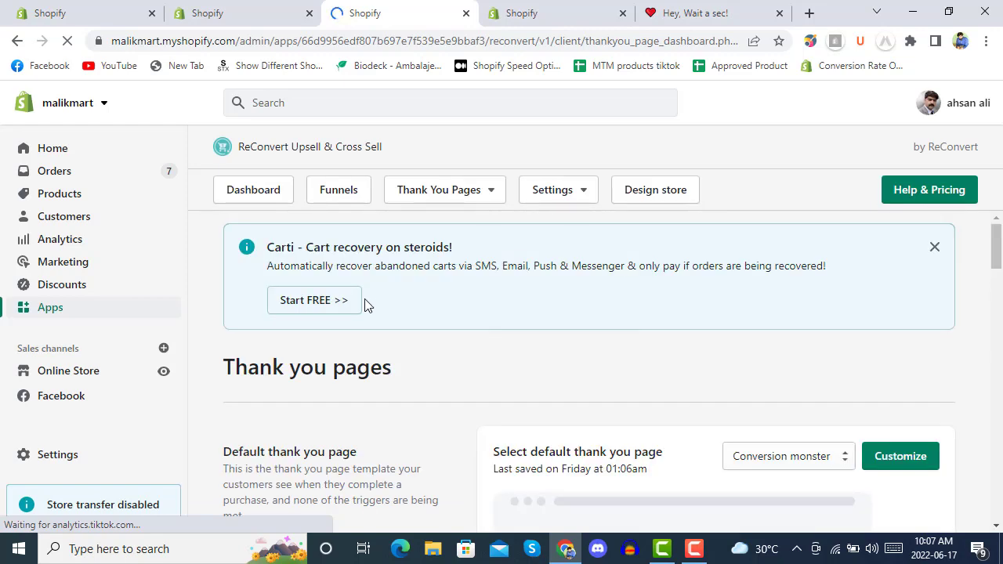
{"action": "scroll", "coordinate": [448, 260], "scroll_direction": "down", "scroll_amount": 5}
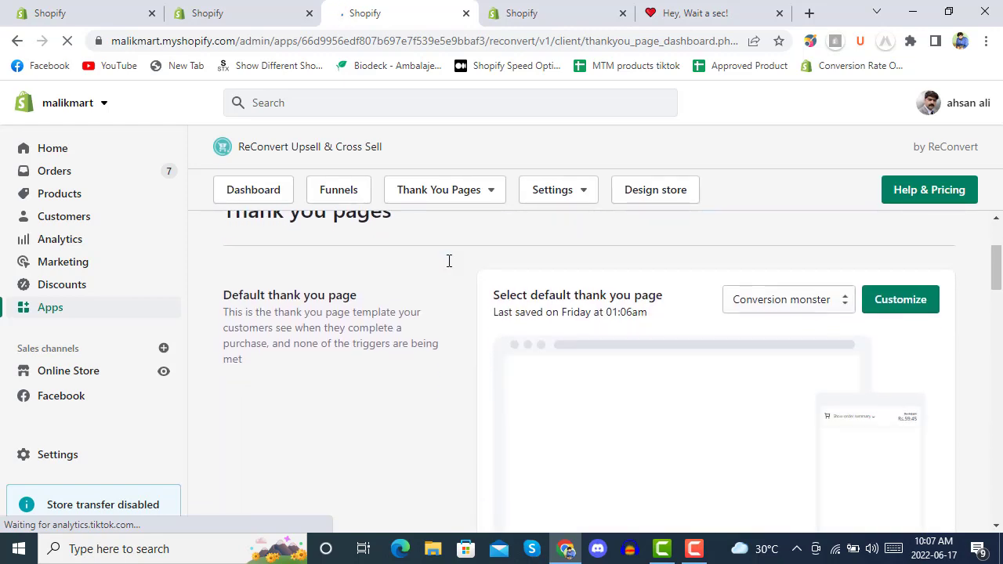
{"action": "scroll", "coordinate": [463, 284], "scroll_direction": "down", "scroll_amount": 6}
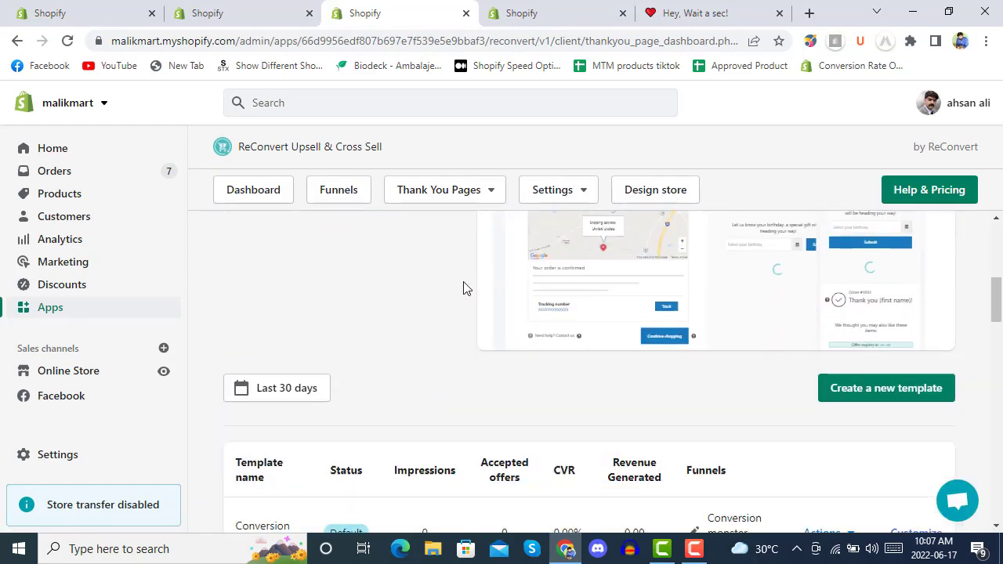
{"action": "scroll", "coordinate": [474, 292], "scroll_direction": "up", "scroll_amount": 8}
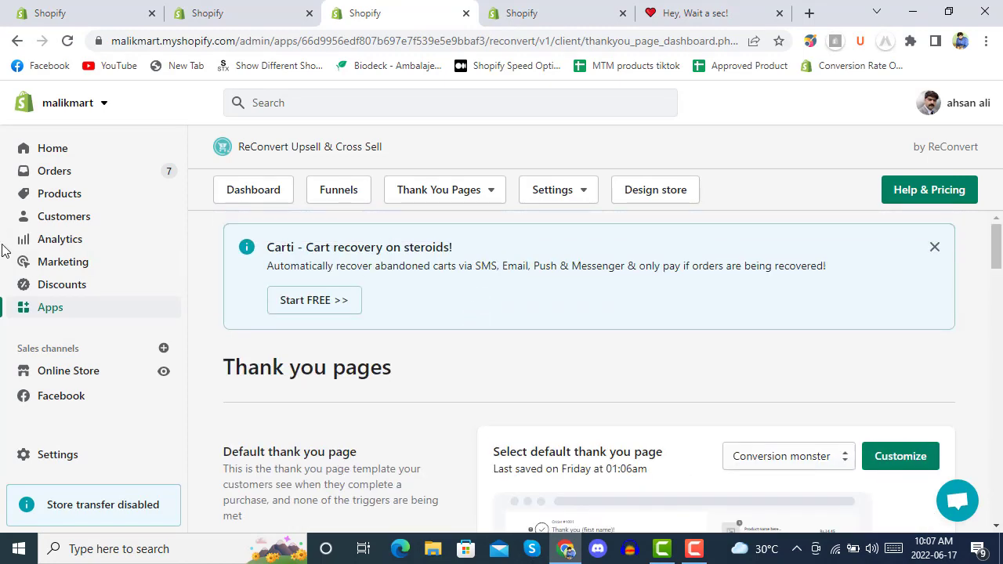
{"action": "left_click", "coordinate": [706, 6]}
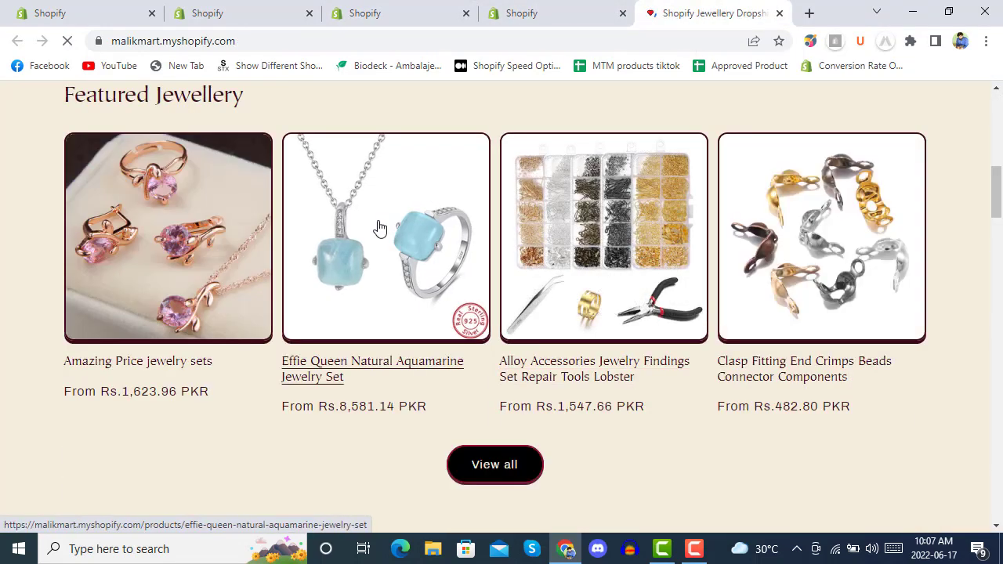
Step: Open the Effie Queen Natural Aquamarine Jewelry Set and check out at Rs12,359.46
{"action": "left_click", "coordinate": [378, 228]}
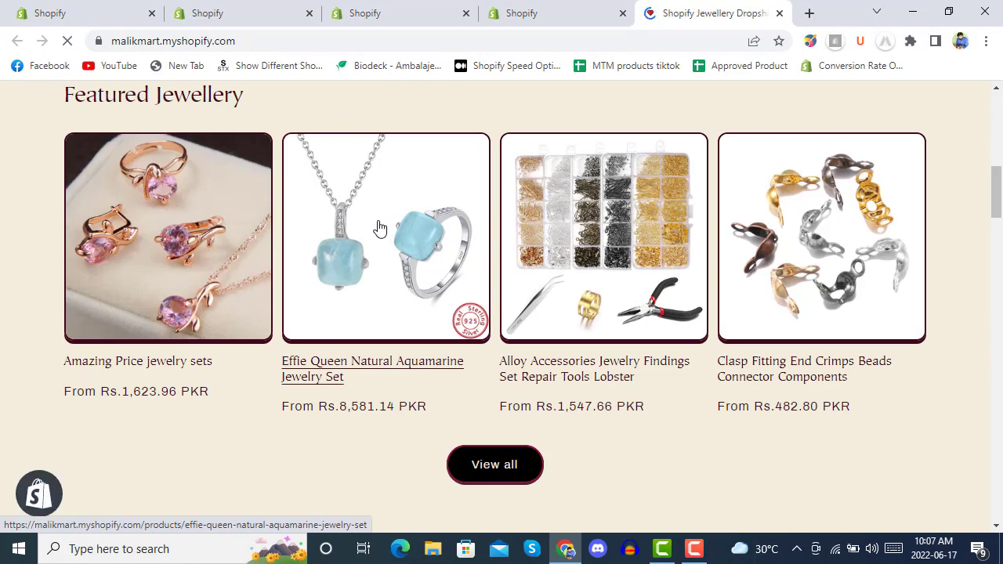
{"action": "scroll", "coordinate": [582, 258], "scroll_direction": "down", "scroll_amount": 4}
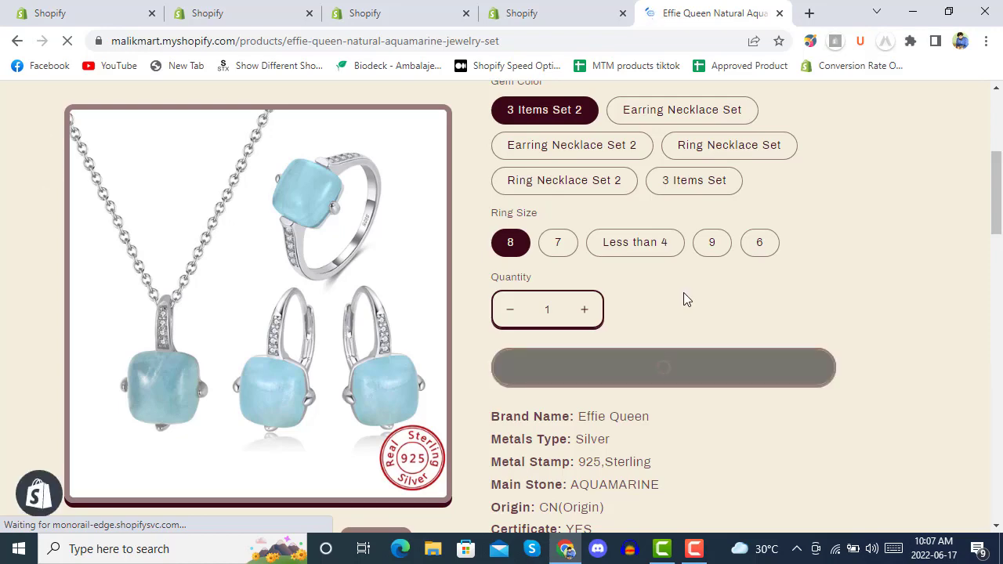
{"action": "left_click", "coordinate": [777, 315]}
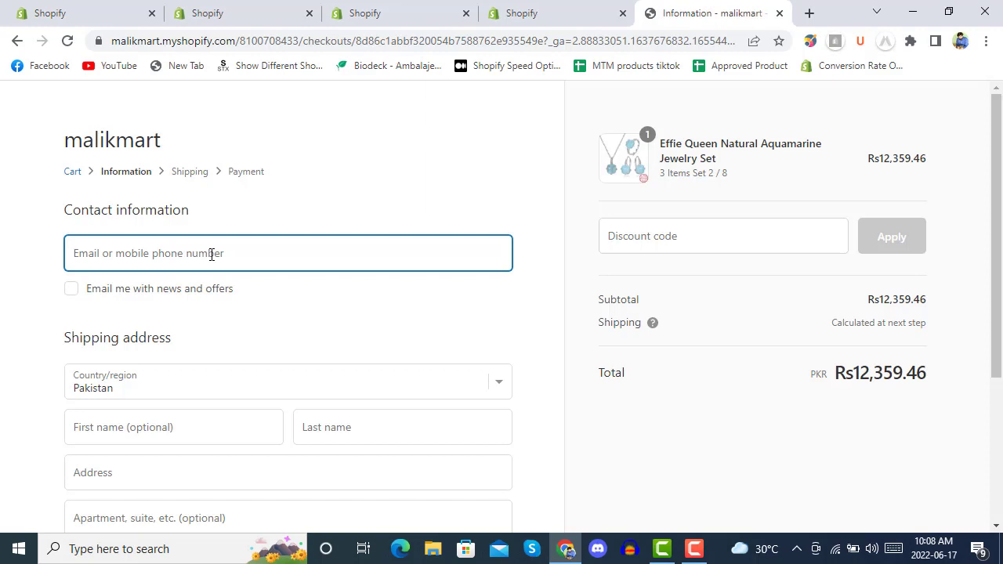
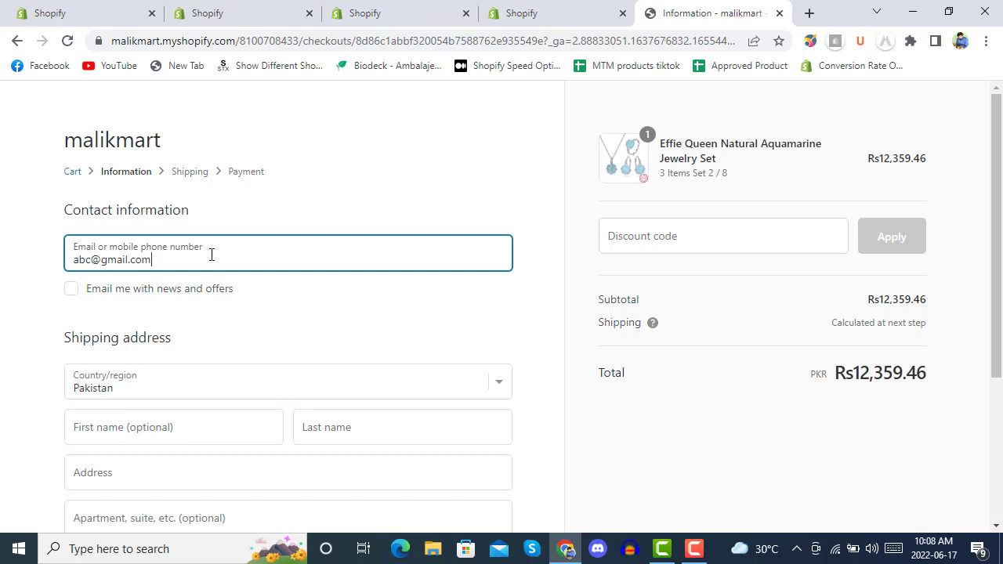
Step: Enter the contact email and the customer's last name at checkout
{"action": "key", "text": "Tab"}
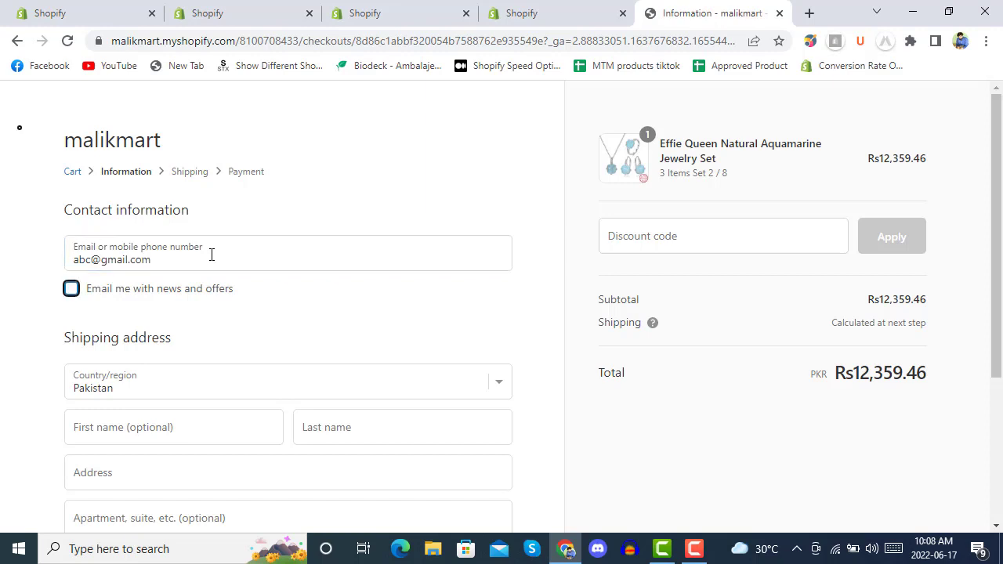
{"action": "scroll", "coordinate": [43, 239], "scroll_direction": "down", "scroll_amount": 3}
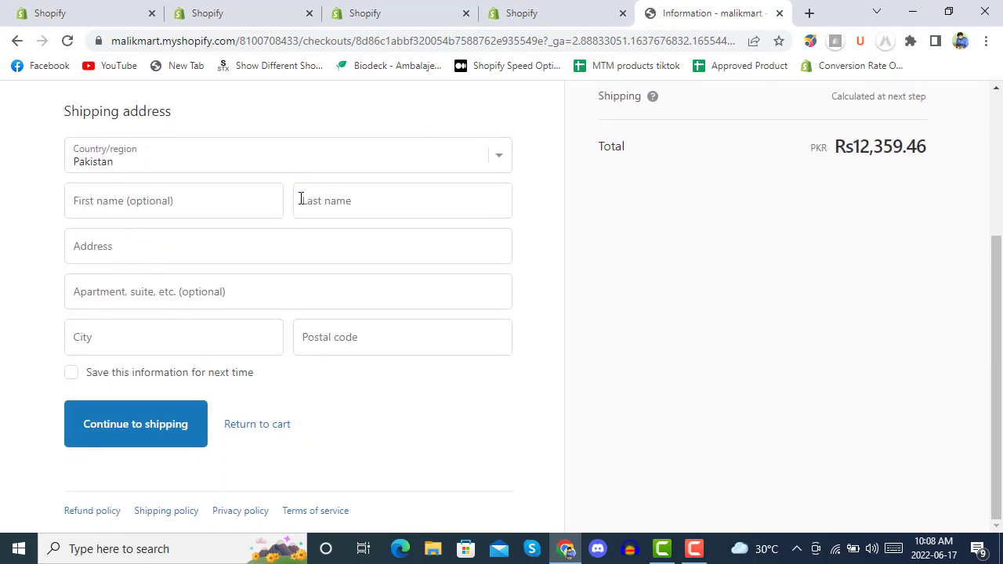
{"action": "left_click", "coordinate": [234, 201]}
{"action": "left_click", "coordinate": [388, 203]}
{"action": "type", "text": "ali"}
{"action": "key", "text": "Tab"}
Step: Fill in street address, apartment, city and postal code, then continue to shipping
{"action": "type", "text": "jkj"}
{"action": "key", "text": "Tab"}
{"action": "type", "text": "hkh"}
{"action": "key", "text": "Tab"}
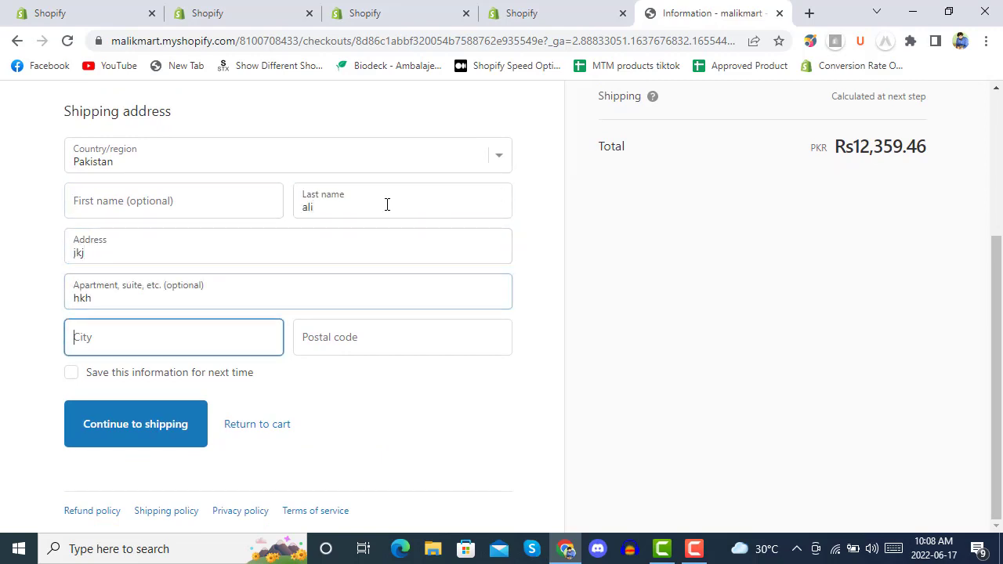
{"action": "type", "text": "hjkhkhj"}
{"action": "key", "text": "Tab"}
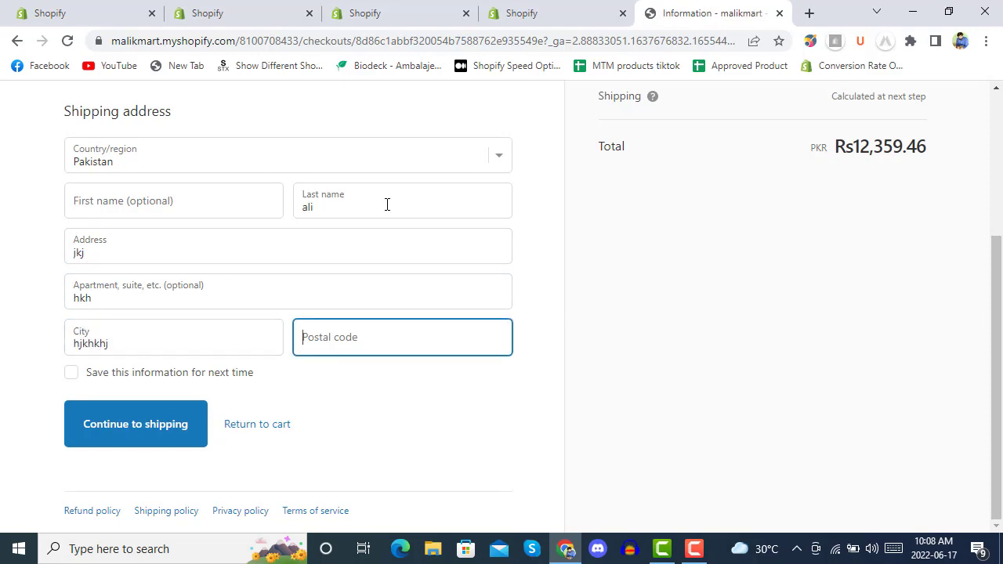
{"action": "type", "text": "78778"}
{"action": "key", "text": "Tab"}
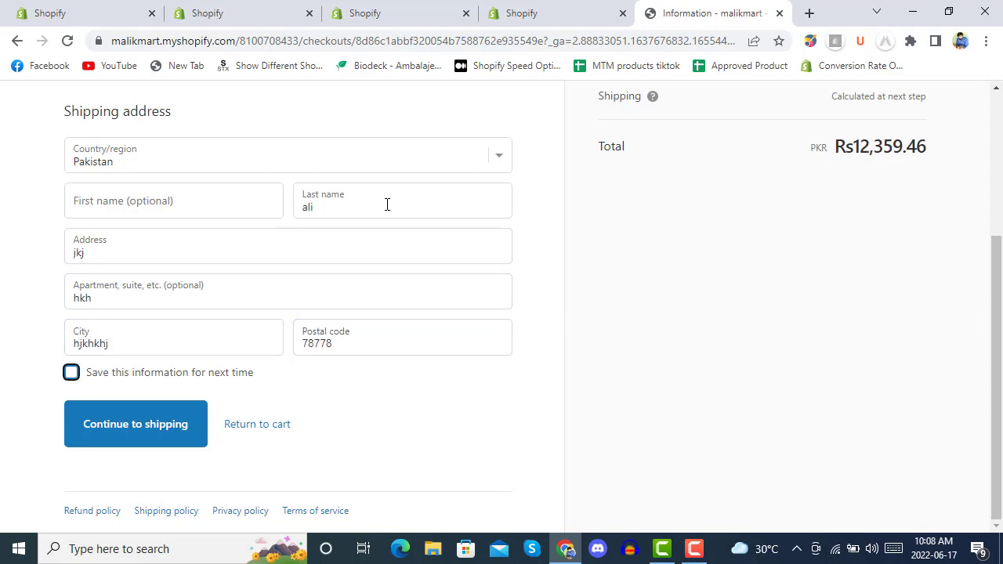
{"action": "left_click", "coordinate": [164, 423]}
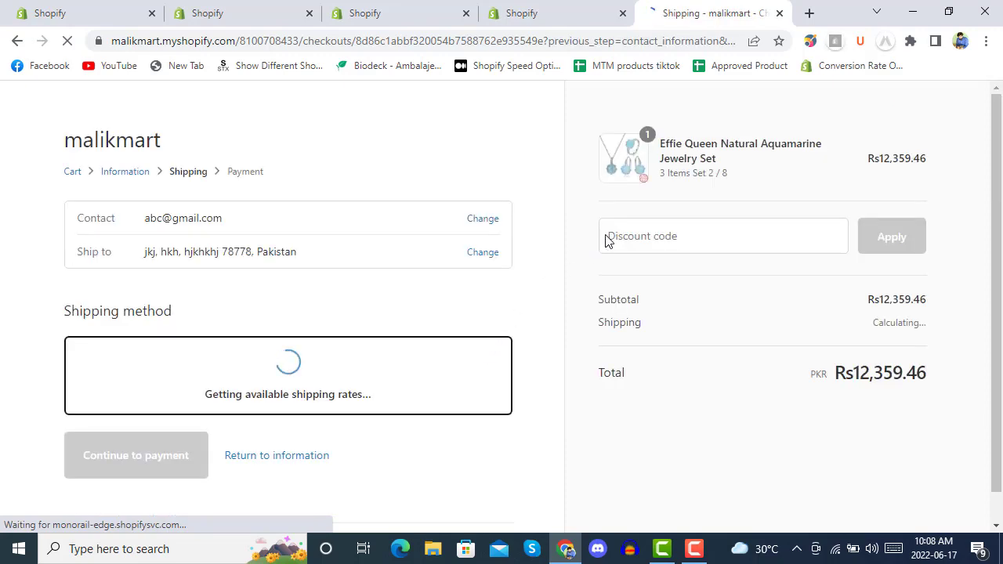
Step: Apply discount code SPRINGSALE, bringing the total to Rs0.00, and continue to payment
{"action": "left_click", "coordinate": [690, 242]}
{"action": "type", "text": "s"}
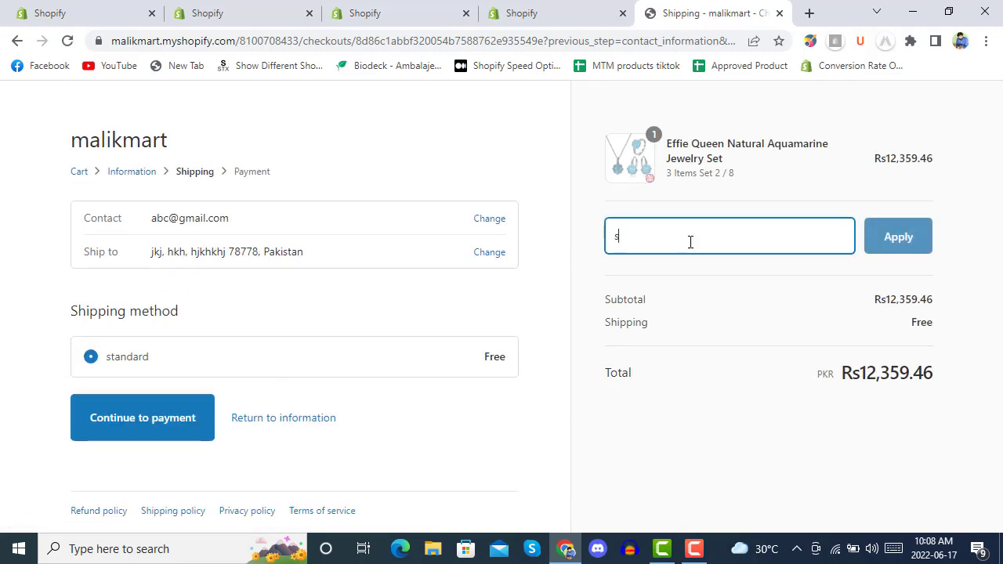
{"action": "type", "text": "pringsale"}
{"action": "left_click", "coordinate": [903, 244]}
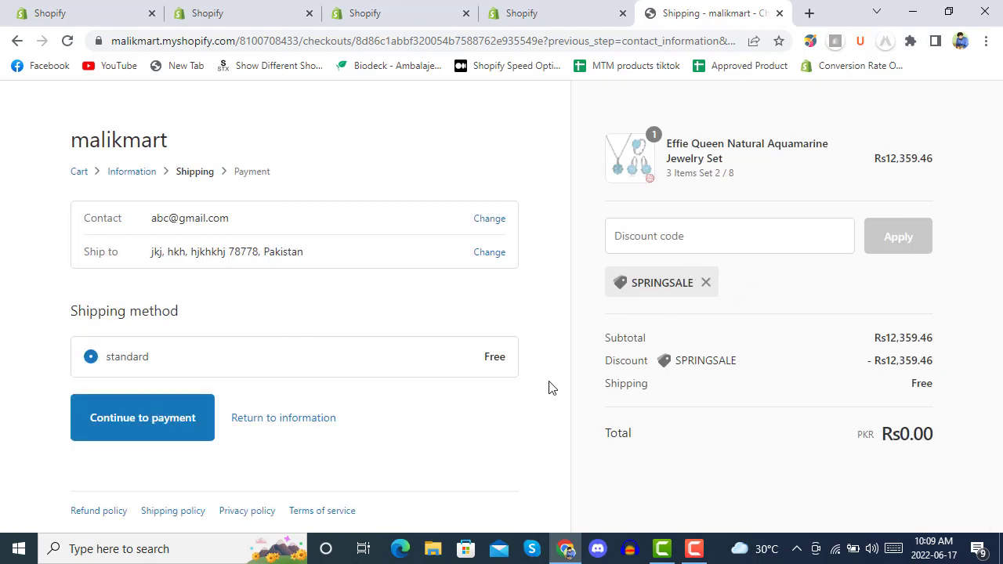
{"action": "left_click", "coordinate": [139, 421]}
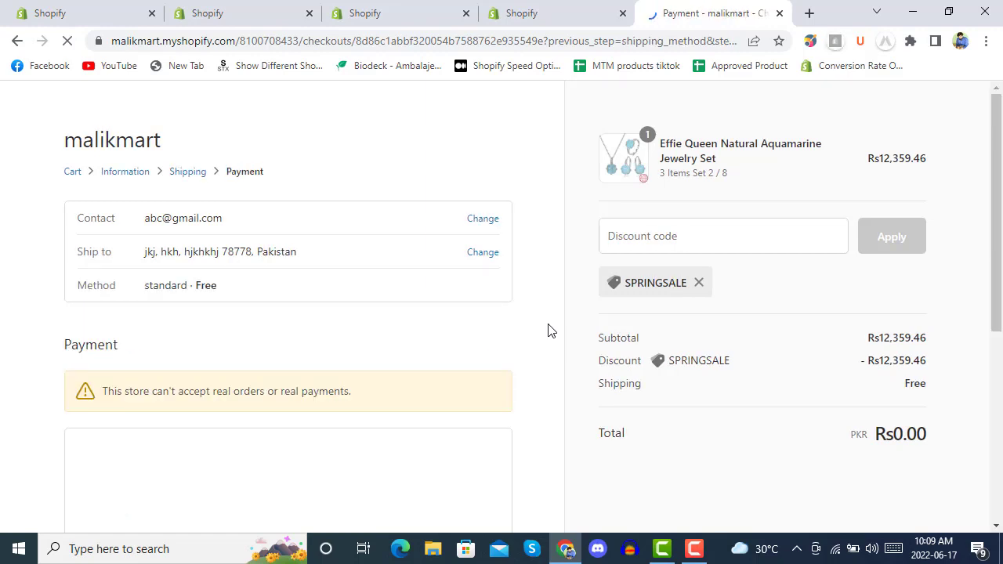
Step: Complete the free order, confirming Order #1008 at Rs0.00
{"action": "scroll", "coordinate": [541, 273], "scroll_direction": "down", "scroll_amount": 4}
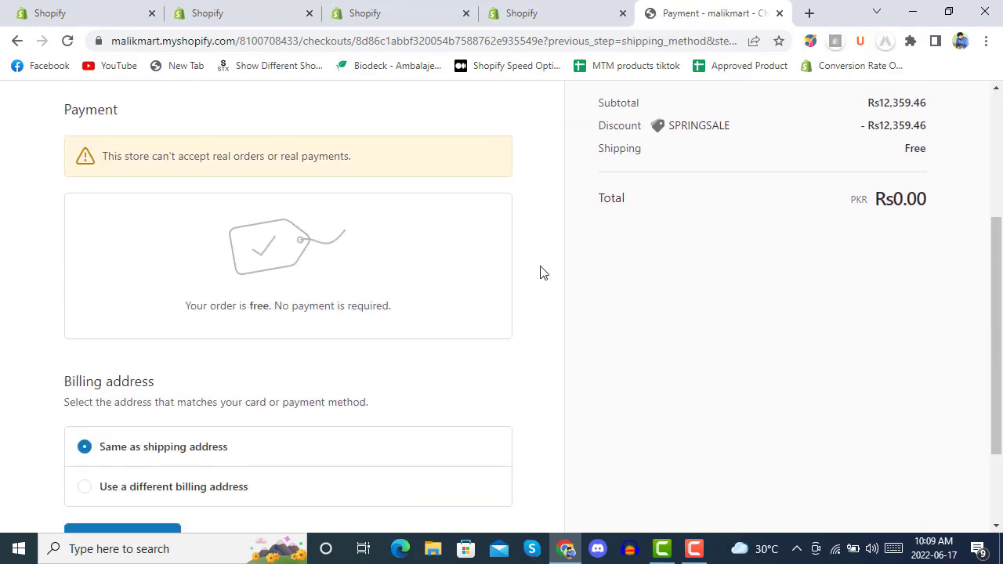
{"action": "scroll", "coordinate": [541, 274], "scroll_direction": "up", "scroll_amount": 2}
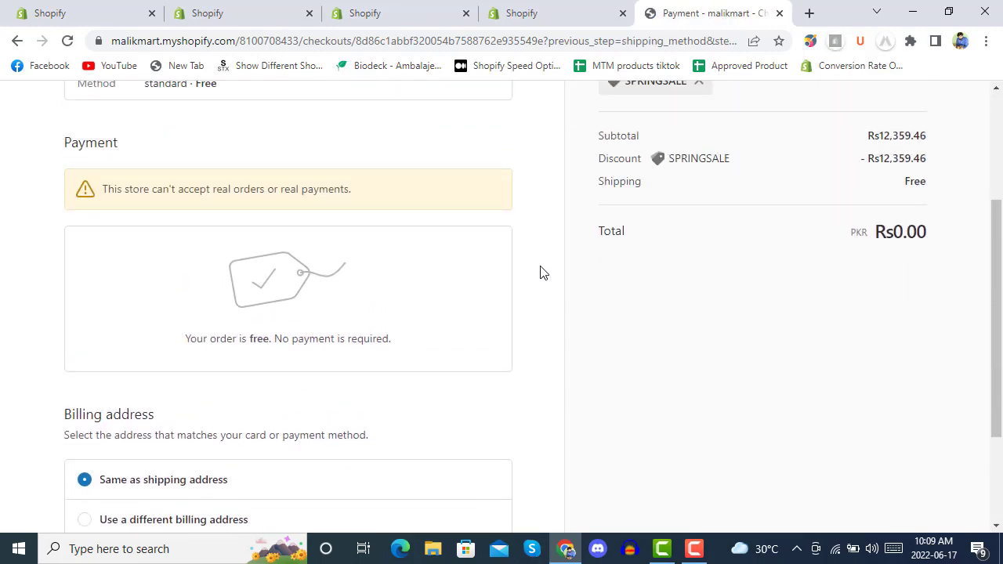
{"action": "scroll", "coordinate": [468, 239], "scroll_direction": "down", "scroll_amount": 2}
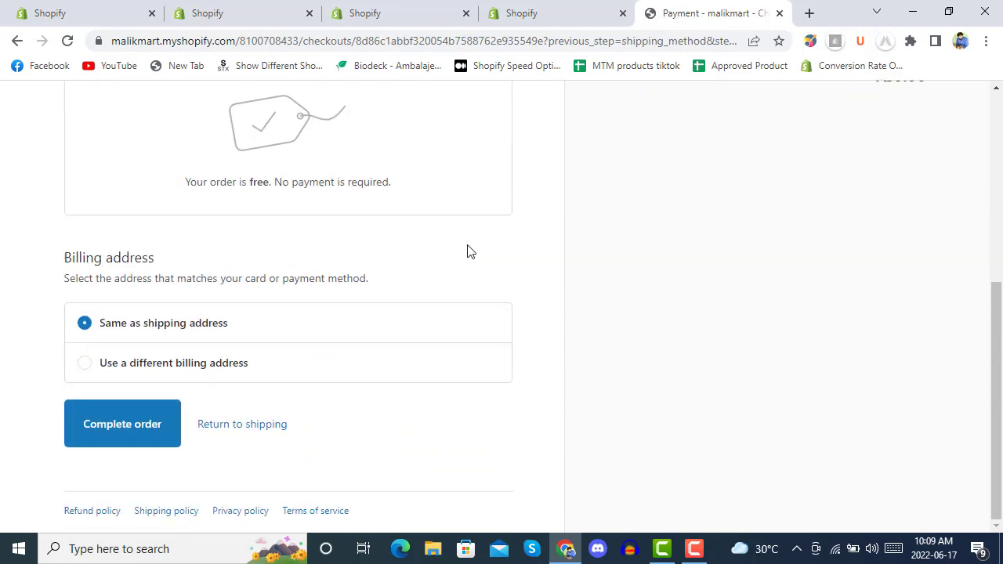
{"action": "left_click", "coordinate": [120, 427]}
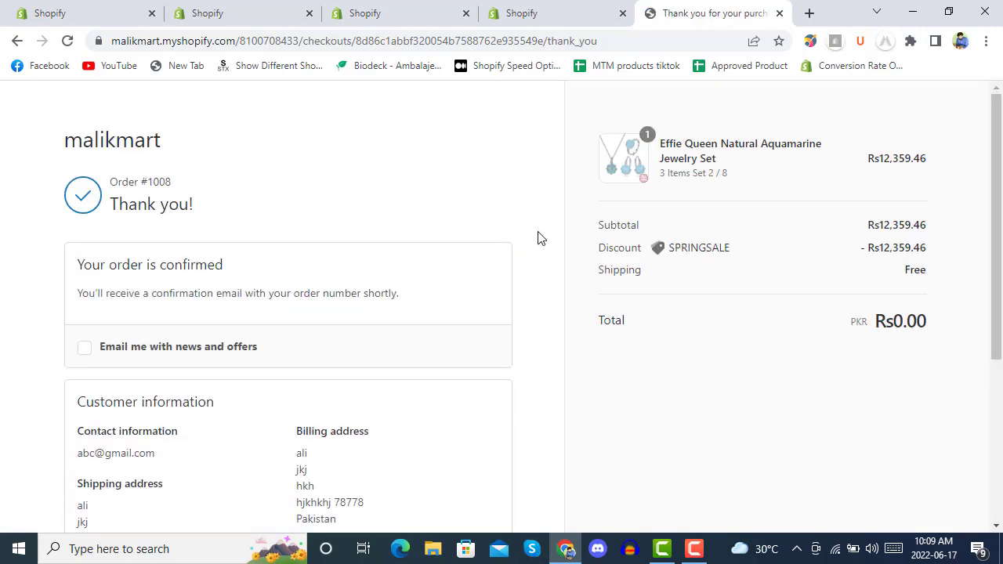
Step: Scroll through the recommendations and birthday form until the 30% OFF EVERYTHING popup appears
{"action": "scroll", "coordinate": [539, 233], "scroll_direction": "down", "scroll_amount": 3}
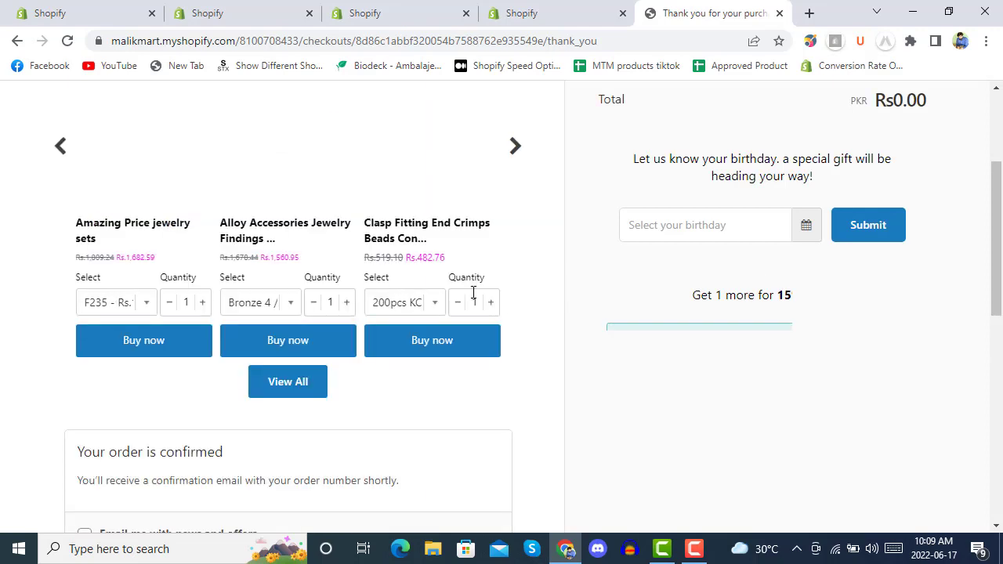
{"action": "scroll", "coordinate": [558, 298], "scroll_direction": "up", "scroll_amount": 3}
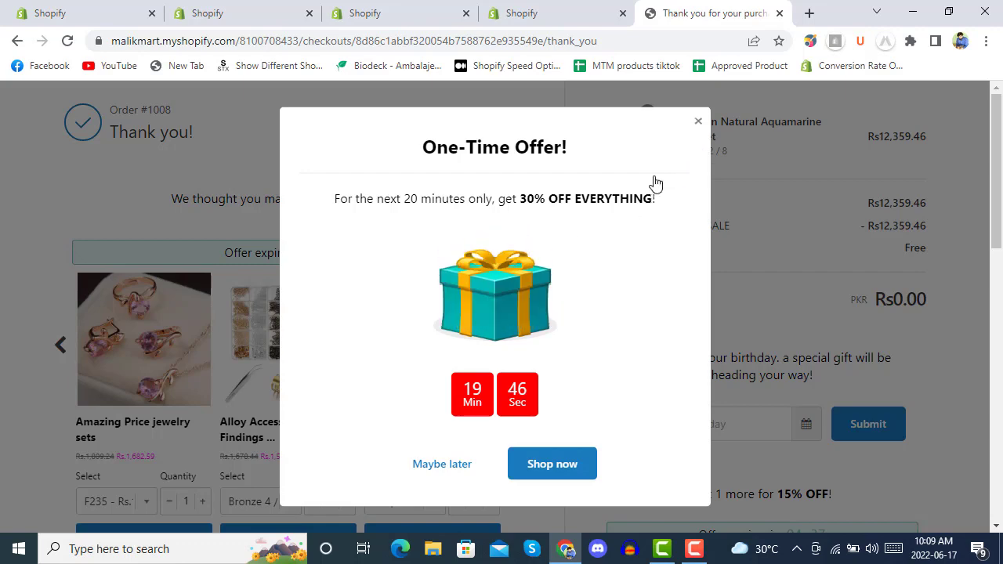
Step: Close the One-Time Offer popup and scroll down to the recommendation carousel
{"action": "left_click", "coordinate": [697, 122]}
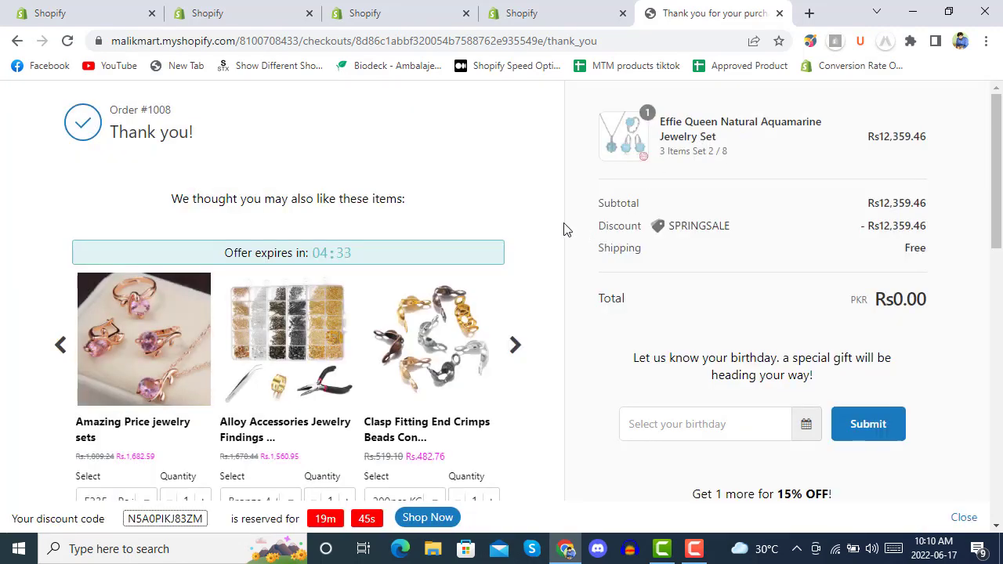
{"action": "scroll", "coordinate": [564, 227], "scroll_direction": "down", "scroll_amount": 3}
{"action": "scroll", "coordinate": [564, 227], "scroll_direction": "down", "scroll_amount": 1}
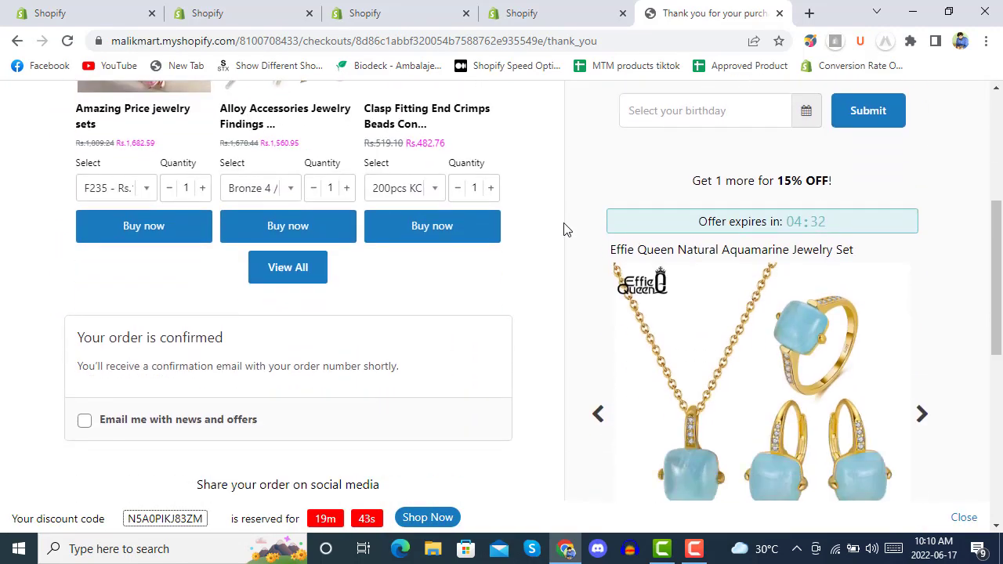
{"action": "scroll", "coordinate": [640, 272], "scroll_direction": "down", "scroll_amount": 2}
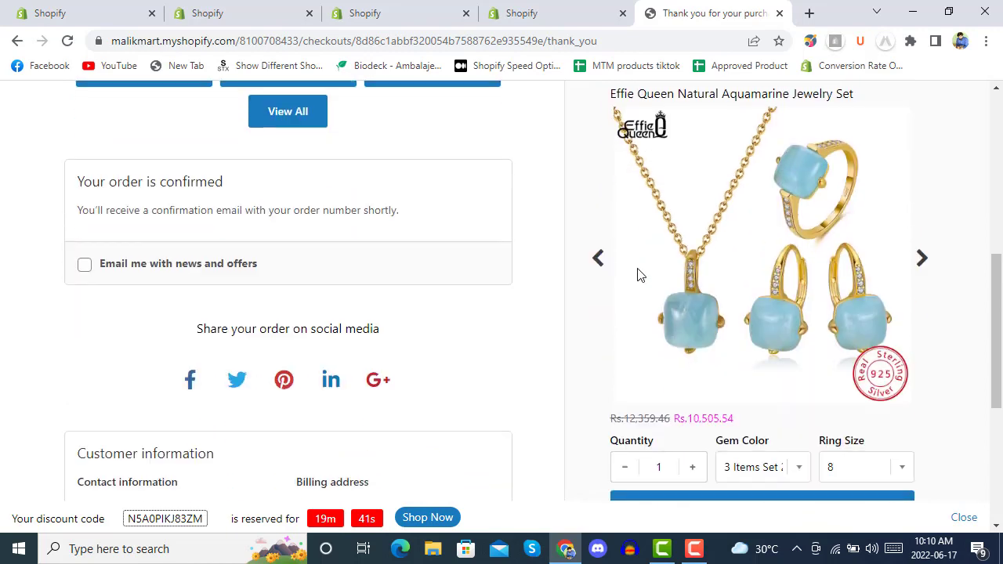
{"action": "scroll", "coordinate": [631, 263], "scroll_direction": "down", "scroll_amount": 2}
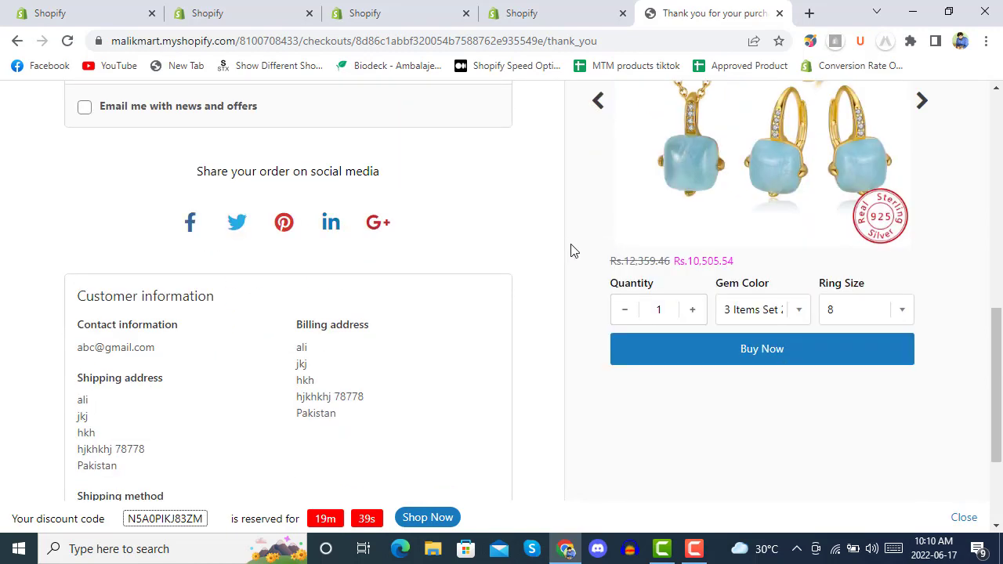
{"action": "scroll", "coordinate": [571, 250], "scroll_direction": "up", "scroll_amount": 6}
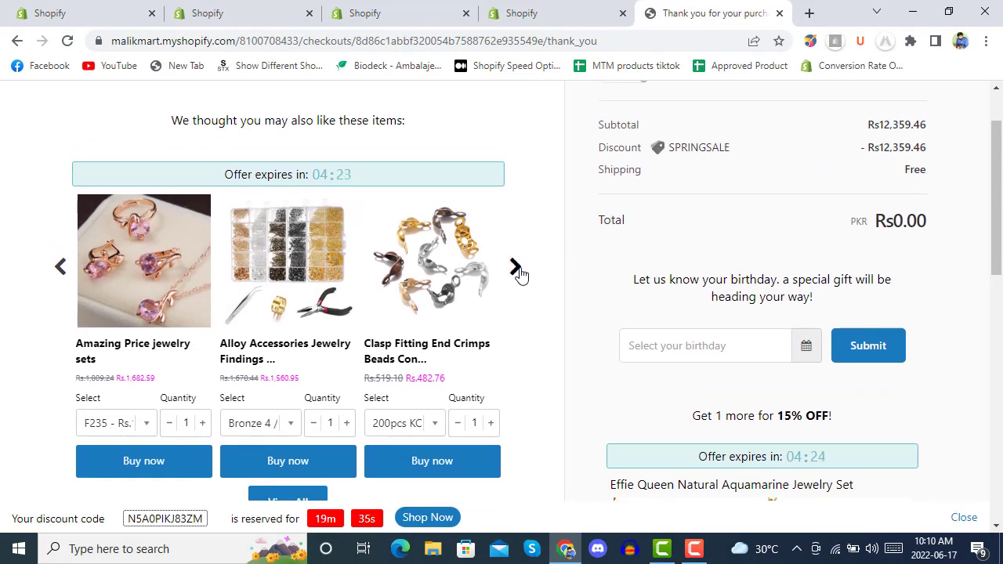
Step: Cycle the recommended products carousel through all items and back to the first
{"action": "left_click", "coordinate": [517, 270]}
{"action": "left_click", "coordinate": [516, 268]}
{"action": "left_click", "coordinate": [515, 268]}
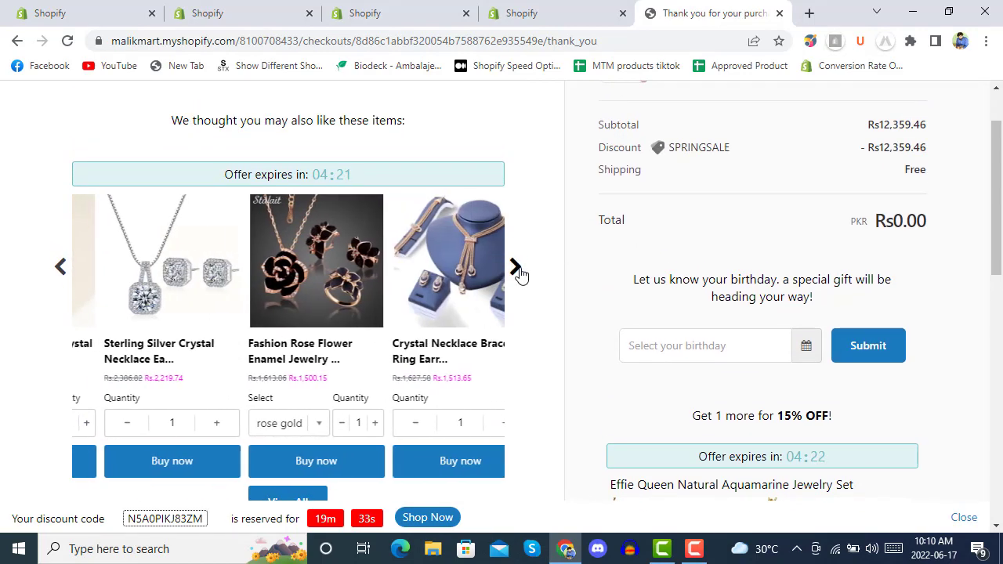
{"action": "left_click", "coordinate": [515, 268]}
{"action": "left_click", "coordinate": [515, 268]}
{"action": "left_click", "coordinate": [516, 268]}
{"action": "left_click", "coordinate": [516, 269]}
{"action": "left_click", "coordinate": [515, 269]}
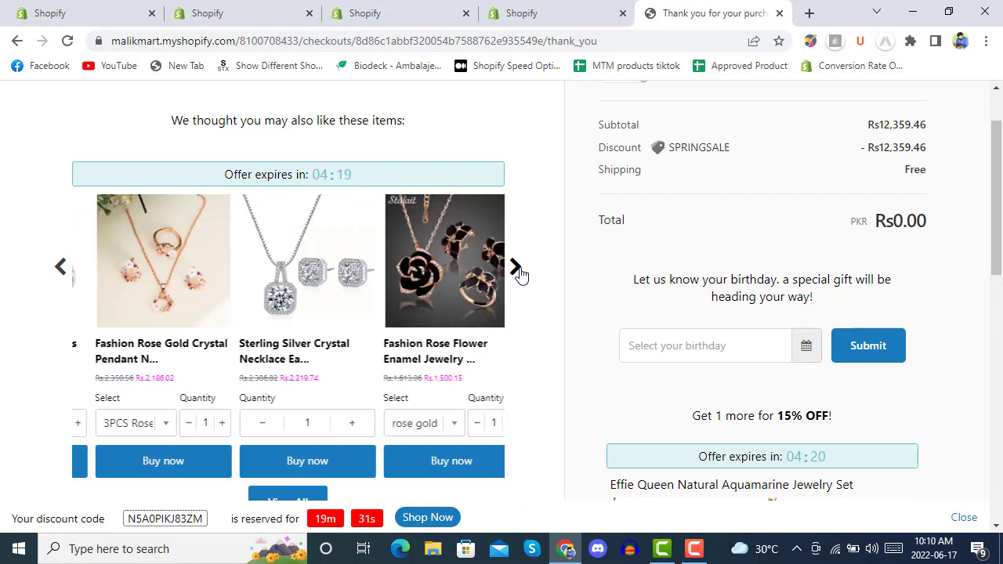
{"action": "left_click", "coordinate": [515, 268]}
{"action": "left_click", "coordinate": [515, 269]}
{"action": "left_click", "coordinate": [515, 269]}
{"action": "left_click", "coordinate": [515, 269]}
Step: Check the countdown timers, social sharing icons and reserved discount bar on the page
{"action": "scroll", "coordinate": [550, 257], "scroll_direction": "down", "scroll_amount": 7}
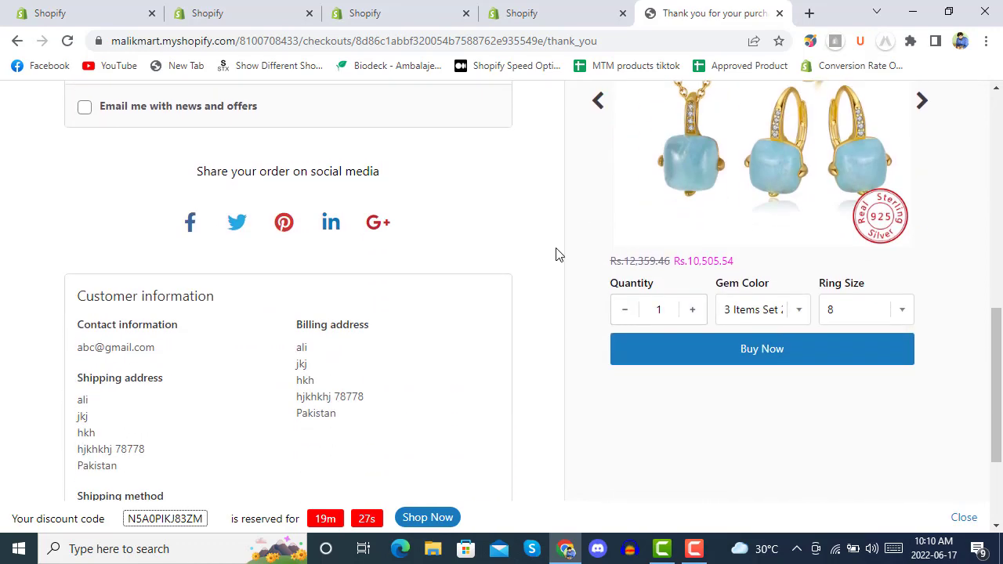
{"action": "scroll", "coordinate": [557, 253], "scroll_direction": "down", "scroll_amount": 2}
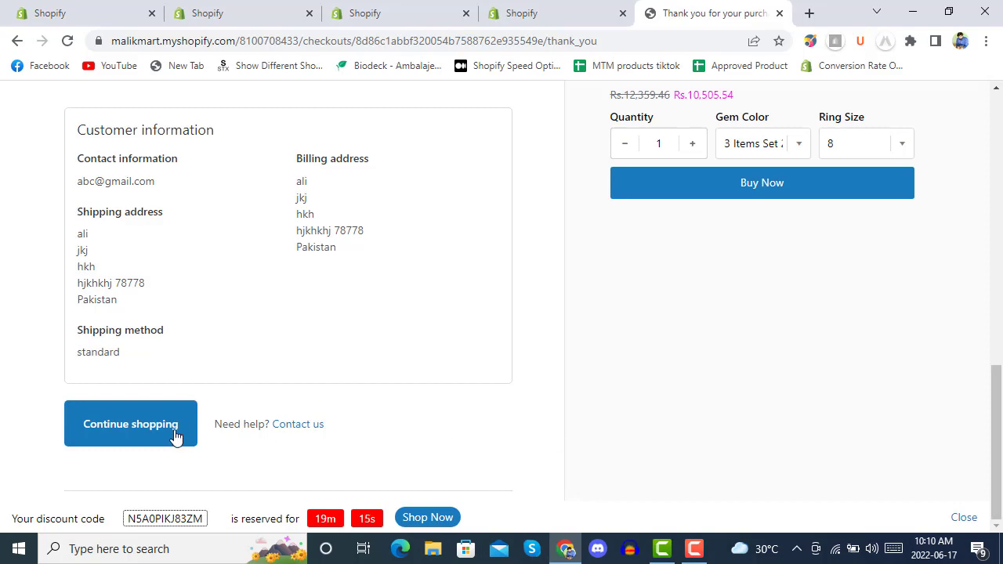
{"action": "scroll", "coordinate": [293, 432], "scroll_direction": "up", "scroll_amount": 12}
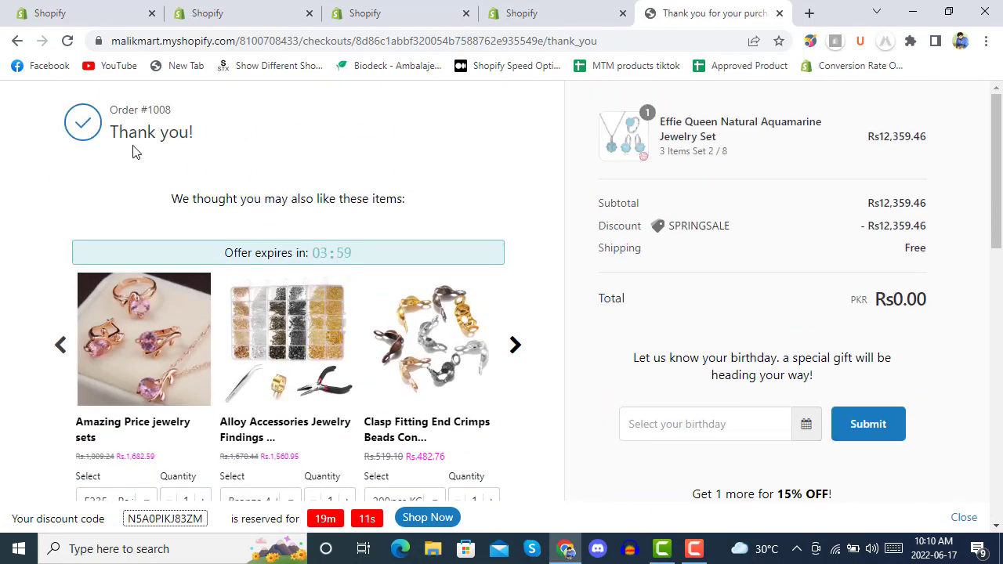
{"action": "scroll", "coordinate": [359, 198], "scroll_direction": "down", "scroll_amount": 12}
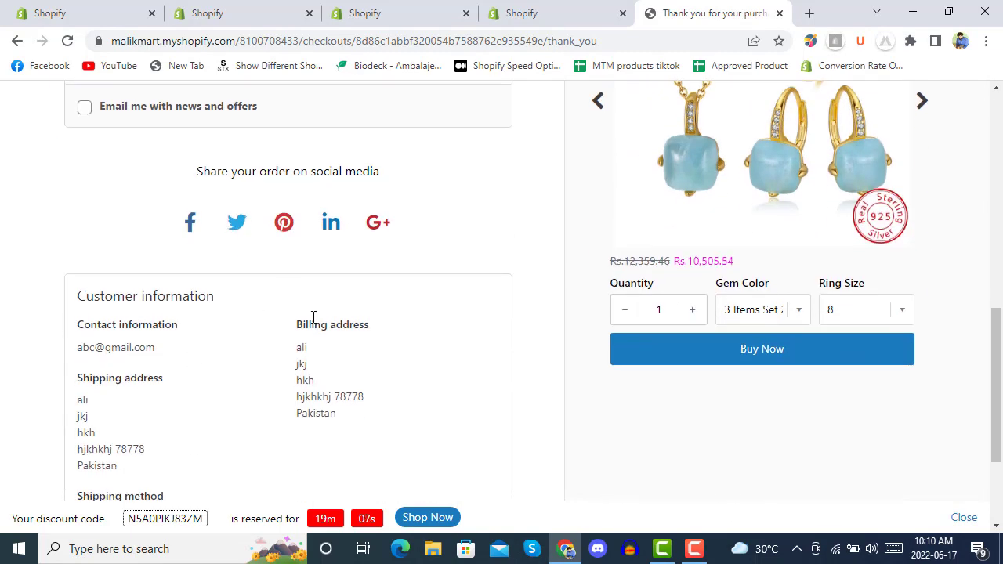
{"action": "scroll", "coordinate": [306, 337], "scroll_direction": "down", "scroll_amount": 2}
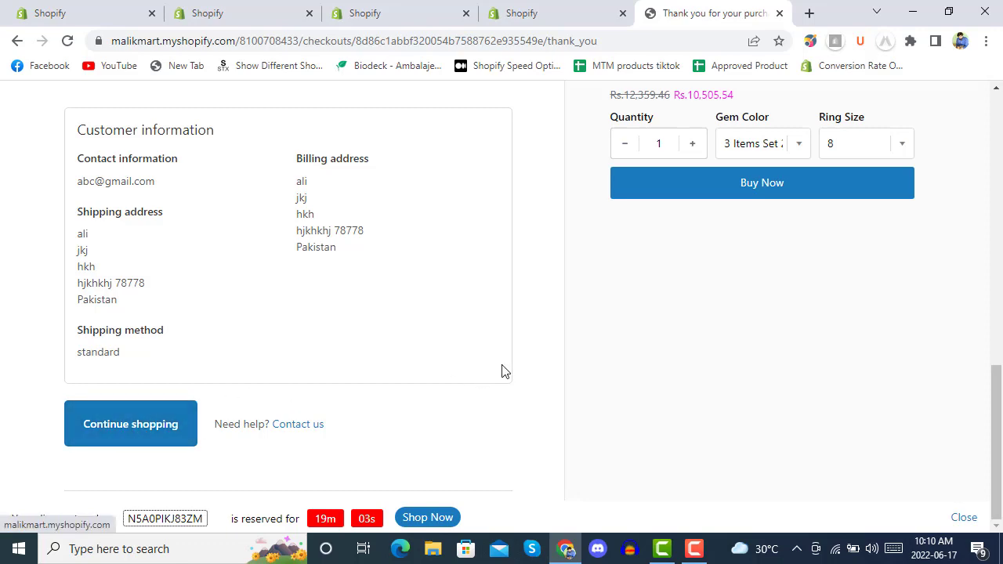
{"action": "scroll", "coordinate": [527, 363], "scroll_direction": "up", "scroll_amount": 10}
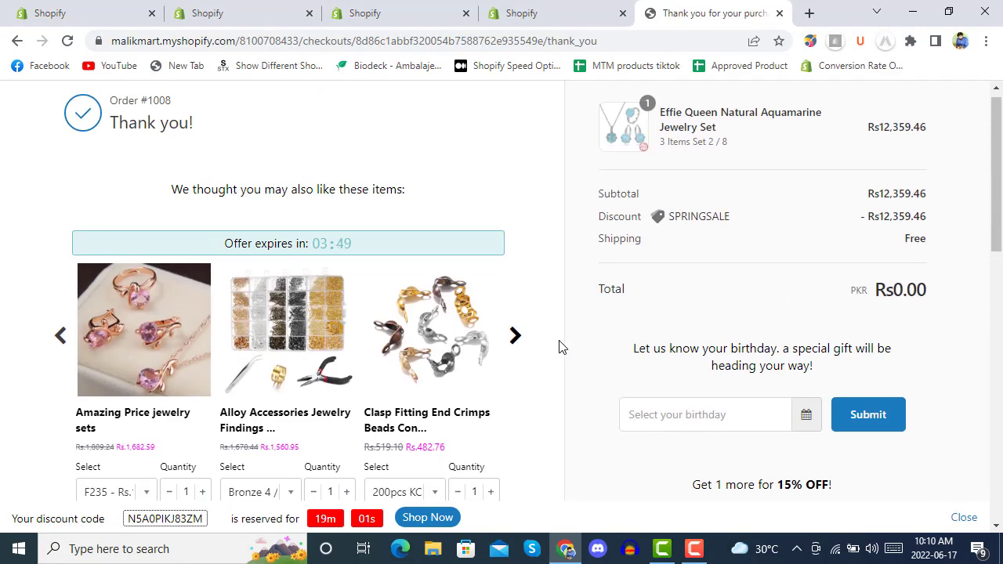